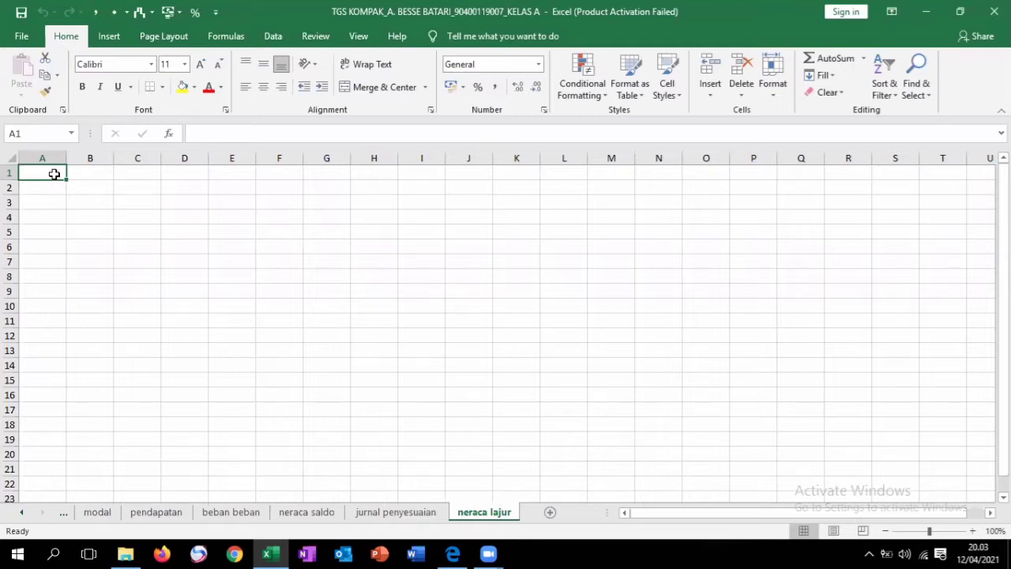
# Copy the three-line title in rows 1 to 3 of the neraca saldo sheet to cell A1 of the neraca lajur sheet.
pyautogui.click(323, 517)
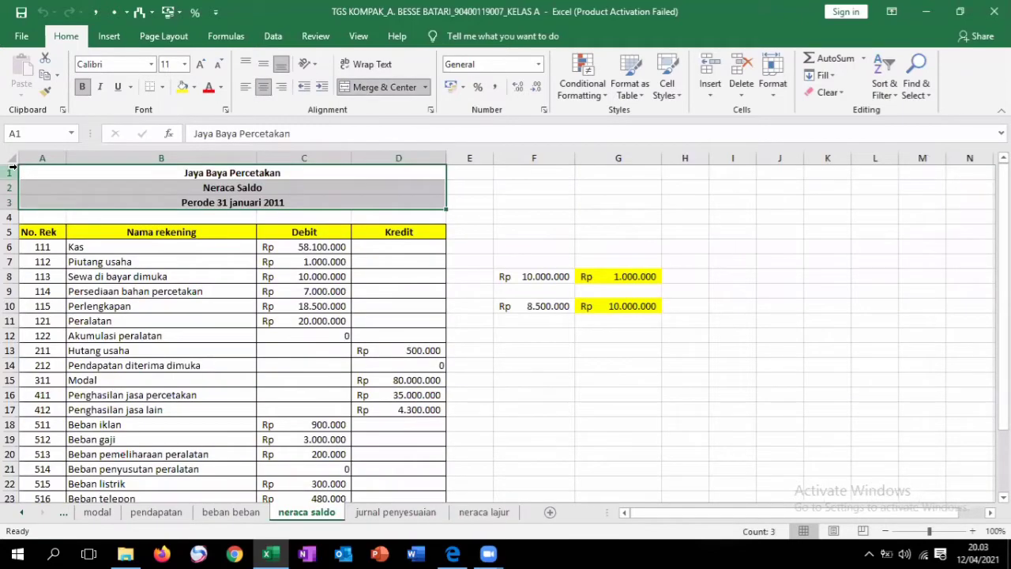
pyautogui.moveTo(32, 172); pyautogui.dragTo(146, 202)
pyautogui.rightClick(147, 202)
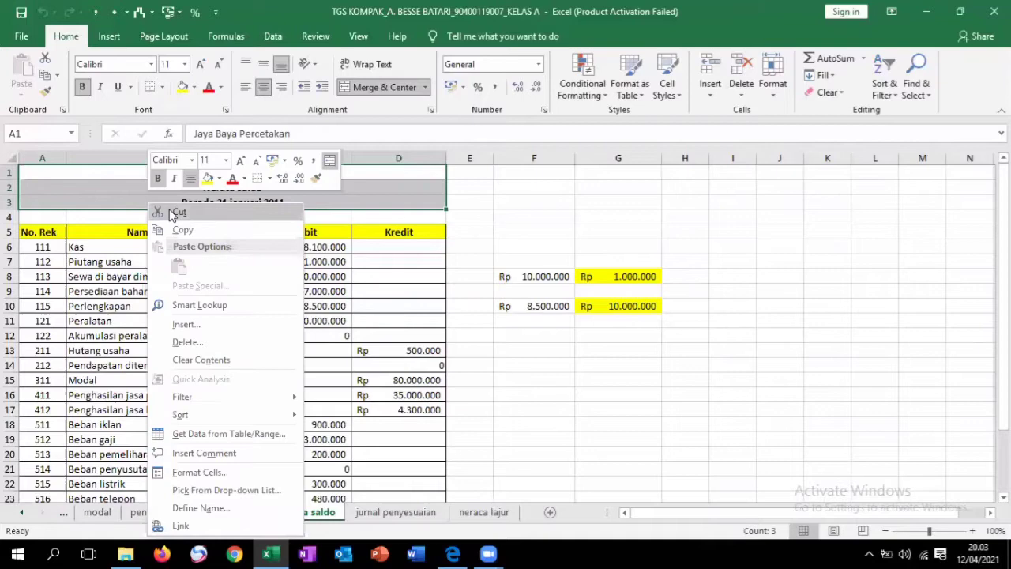
pyautogui.click(202, 233)
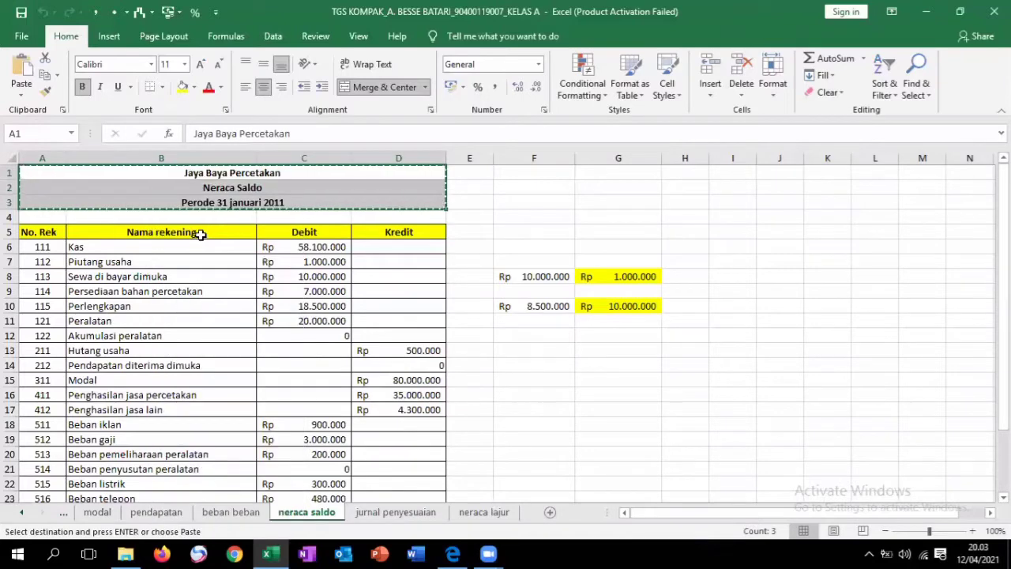
pyautogui.click(483, 512)
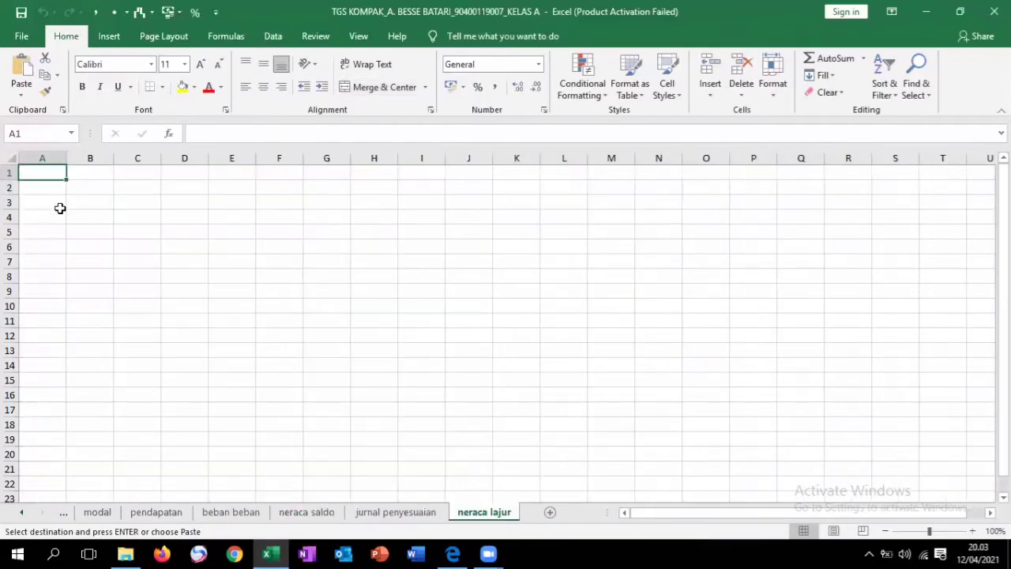
pyautogui.click(23, 69)
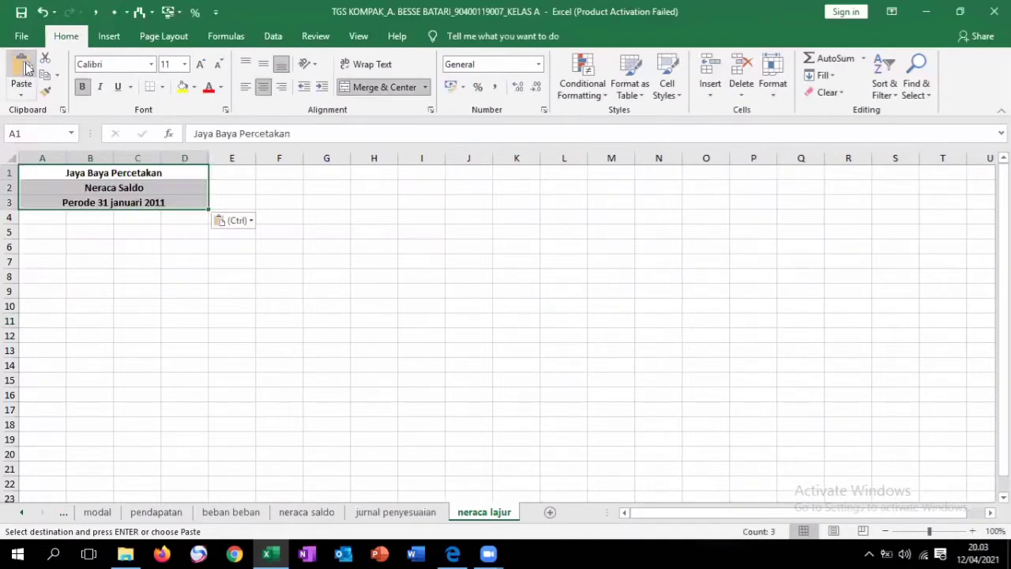
# Enter the headings "No. Rek" in A5 and "Nama Rekening" in B5, and widen column B to about three times its width.
pyautogui.click(59, 236)
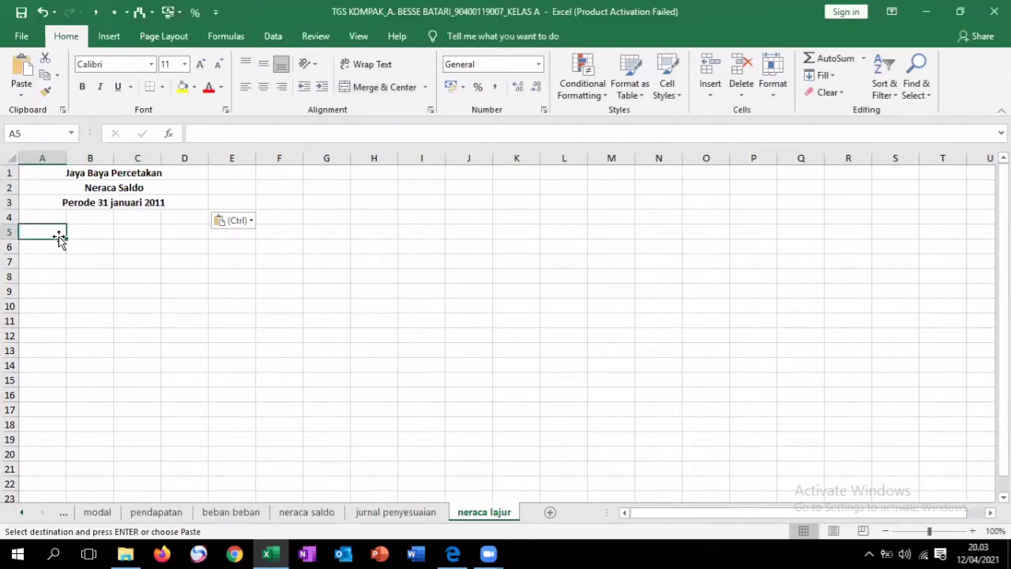
pyautogui.write('n')
pyautogui.press('BackSpace')
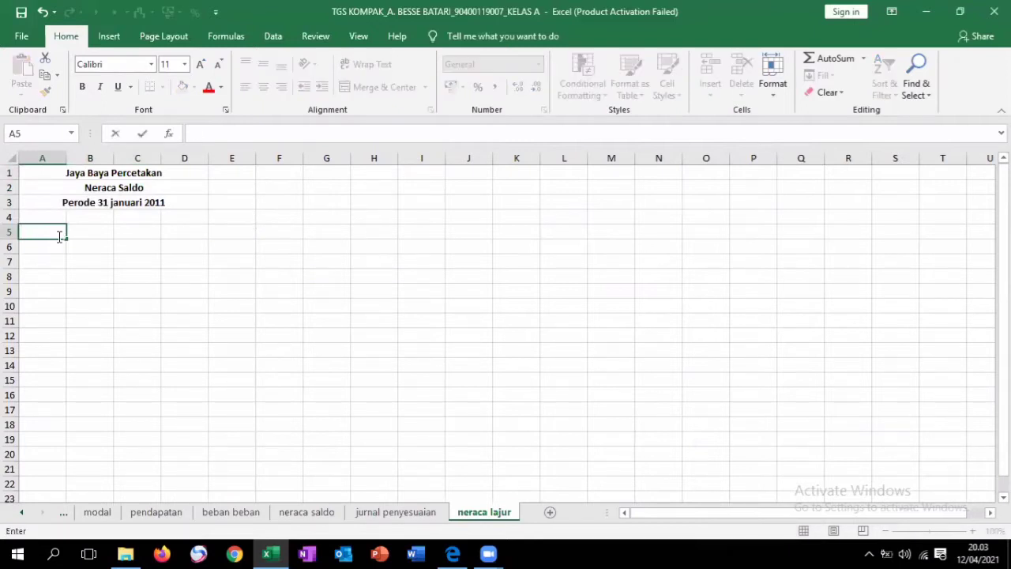
pyautogui.write('No. Rek')
pyautogui.press('Tab')
pyautogui.write('N')
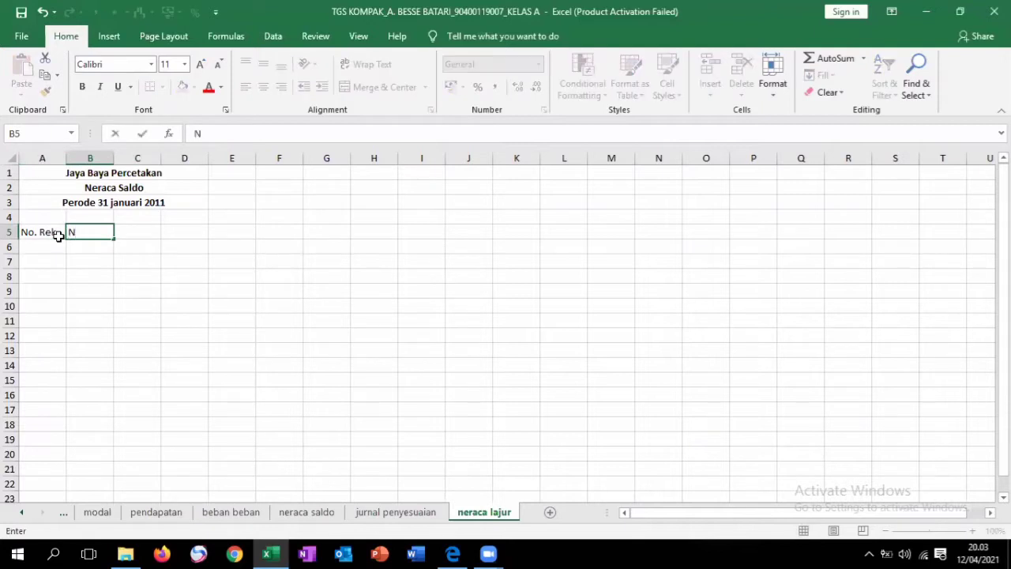
pyautogui.write('ama Rekening')
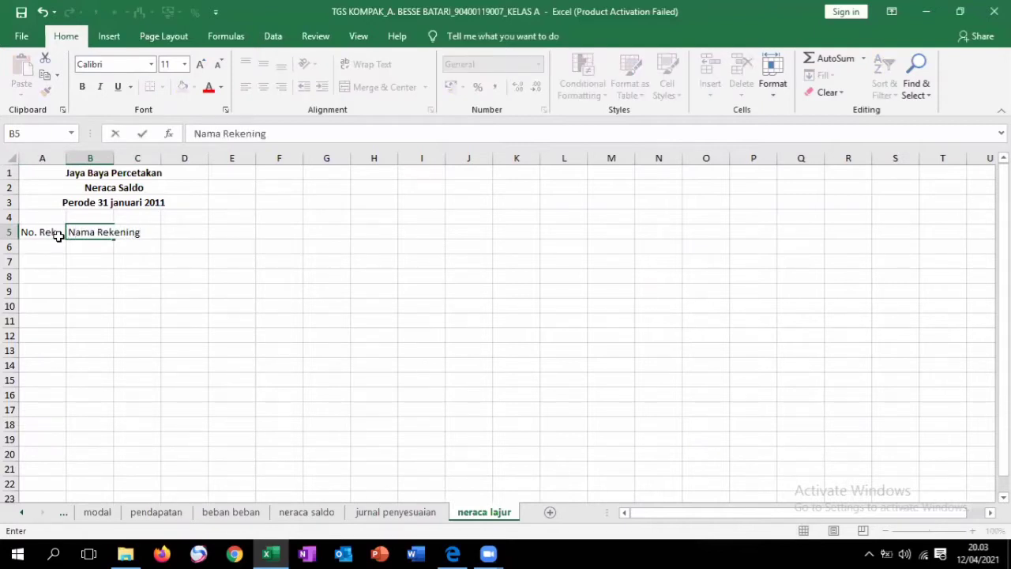
pyautogui.click(109, 157)
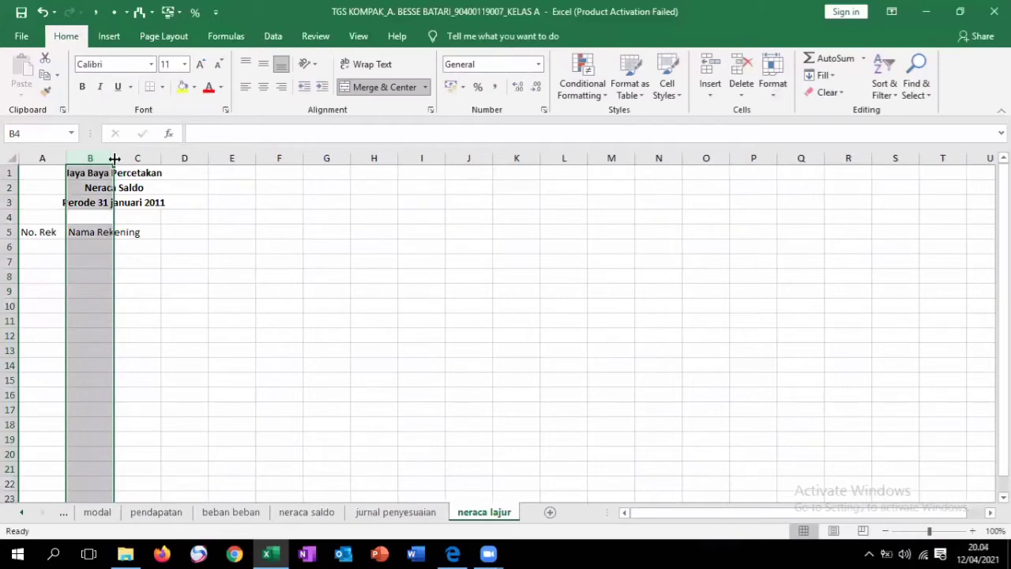
pyautogui.moveTo(113, 157); pyautogui.dragTo(216, 158)
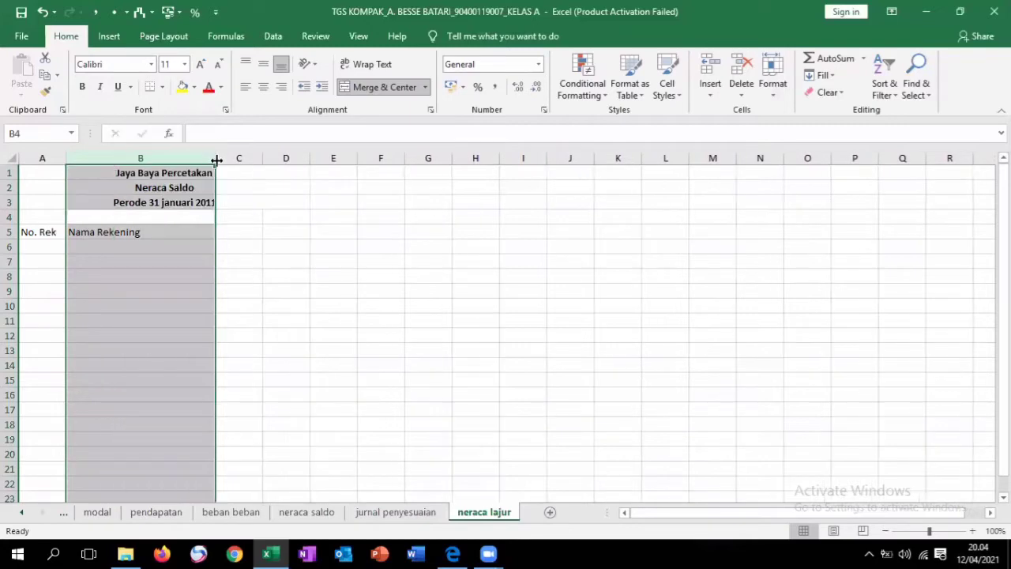
# Enter the heading "Neraca Saldo" in C5 with the subheadings "Debit" in C6 and "Kredit" in D6.
pyautogui.click(245, 232)
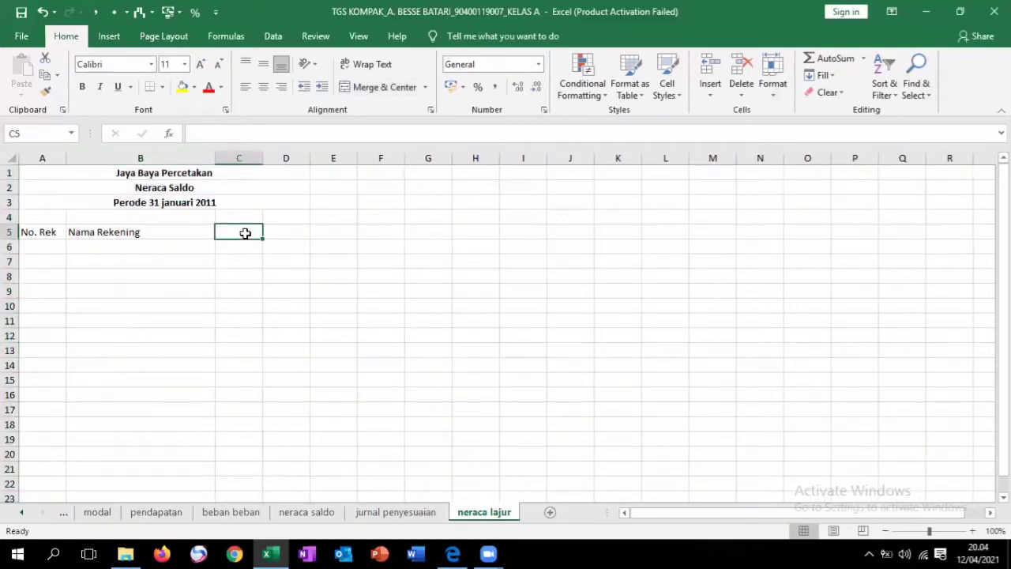
pyautogui.write('Ner')
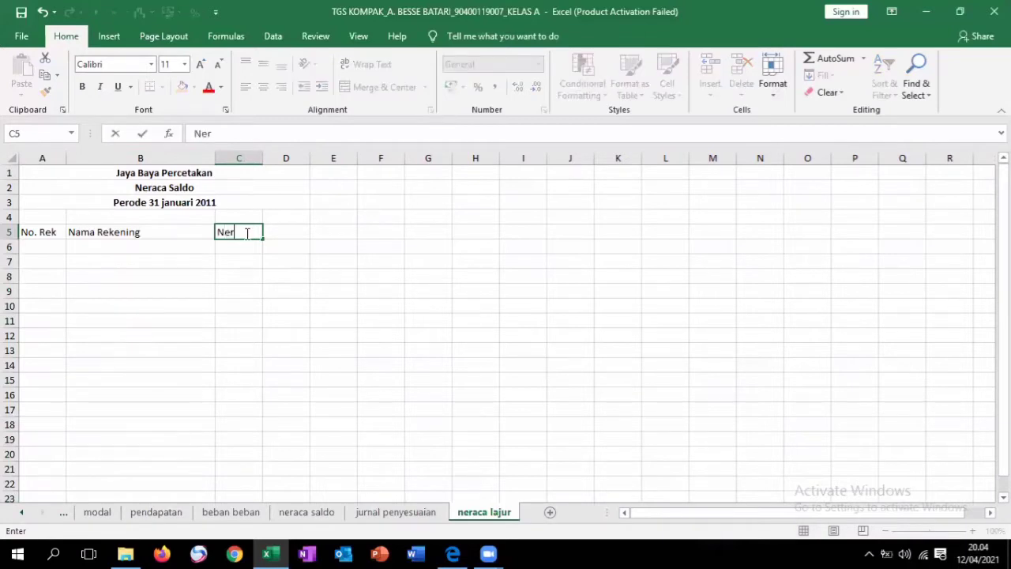
pyautogui.write('aca Saldo')
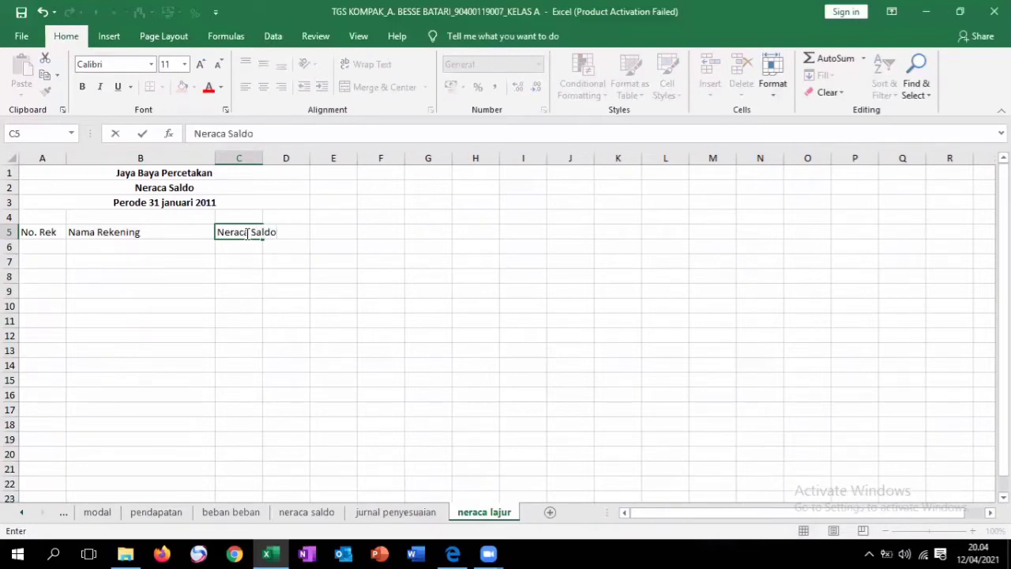
pyautogui.press('Return')
pyautogui.write('D')
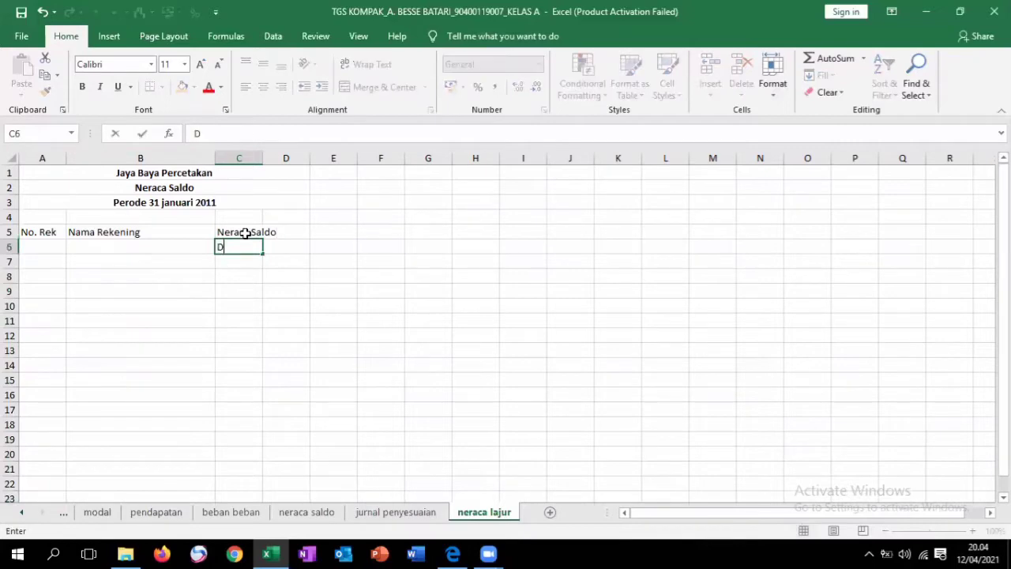
pyautogui.write('ebit')
pyautogui.press('Tab')
pyautogui.write('Kredit')
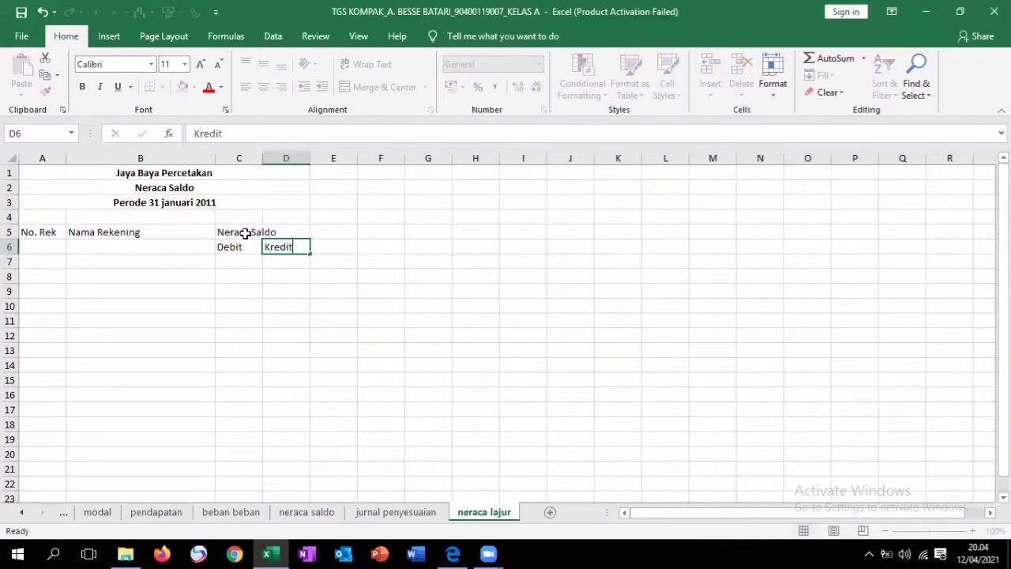
pyautogui.press('Tab')
# Enter the heading "Penyesuaian" in E5 with the subheadings "Debit" in E6 and "Kredit" in F6.
pyautogui.press('Up')
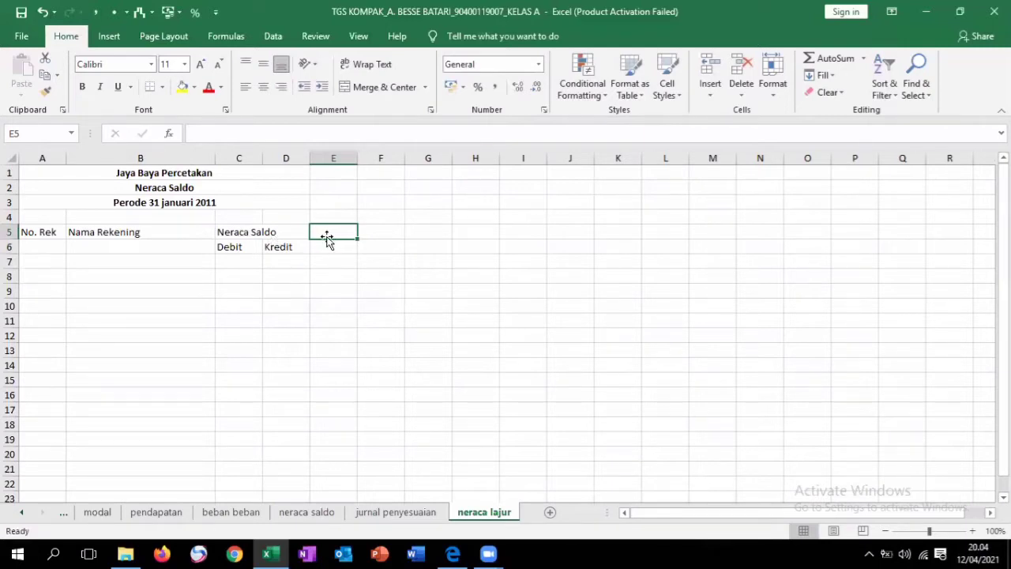
pyautogui.write('Peny')
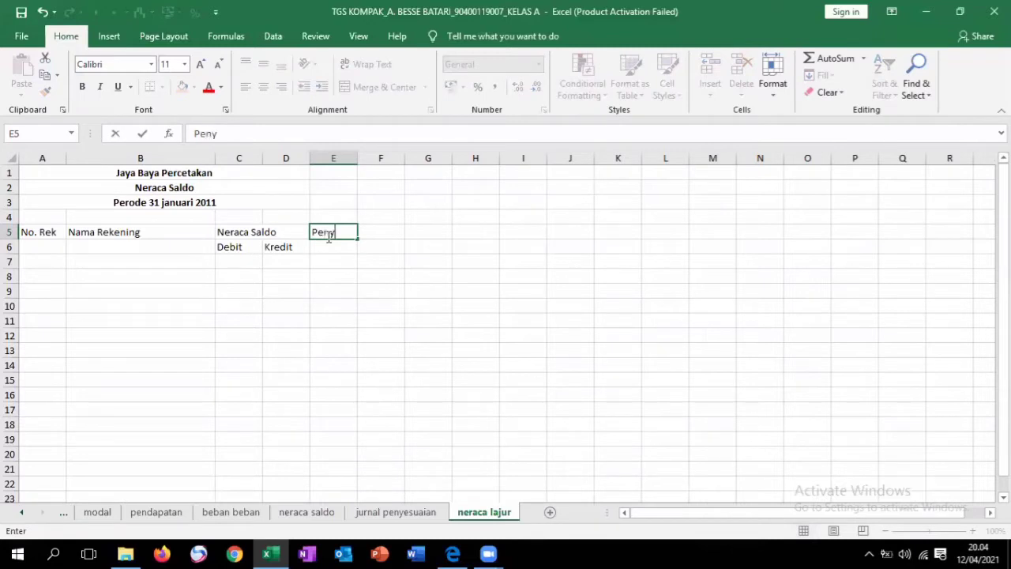
pyautogui.write('esuaian')
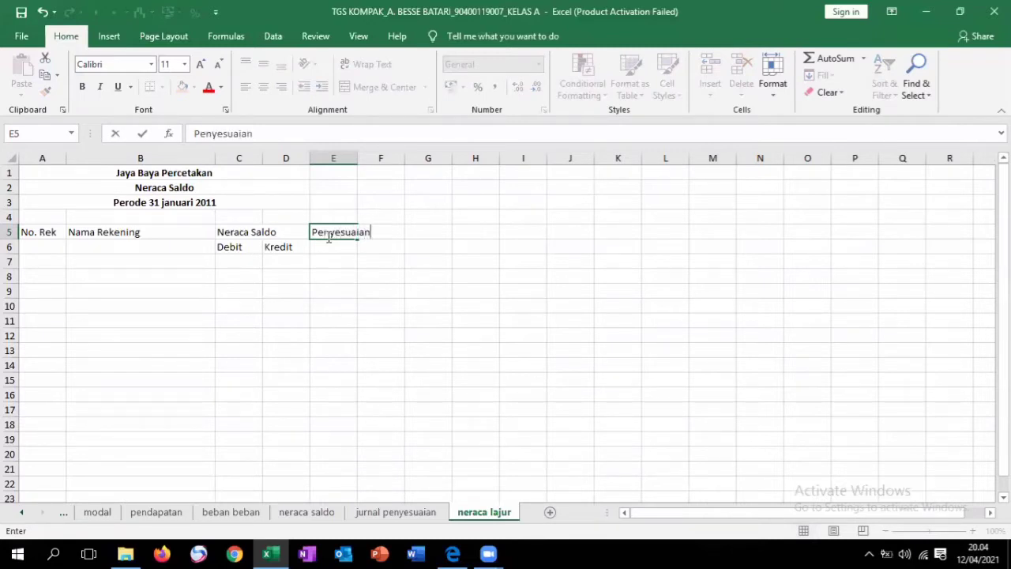
pyautogui.press('Return')
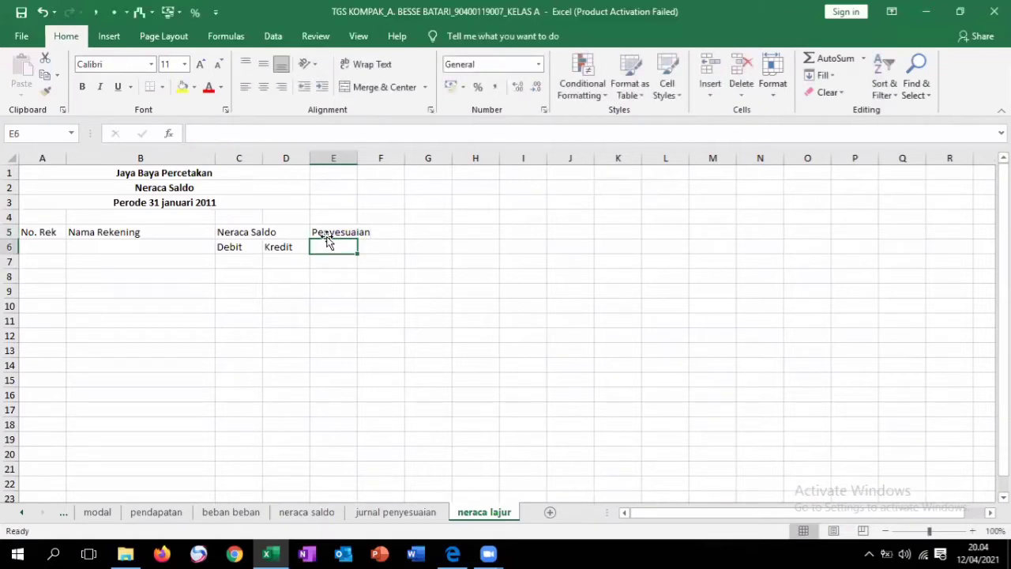
pyautogui.write('Debit')
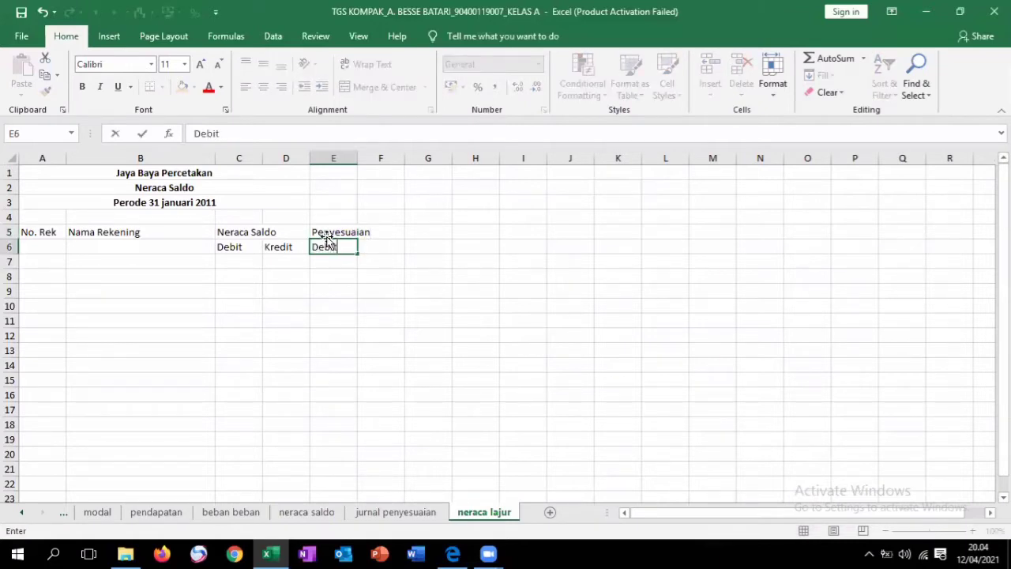
pyautogui.press('Tab')
pyautogui.write('K')
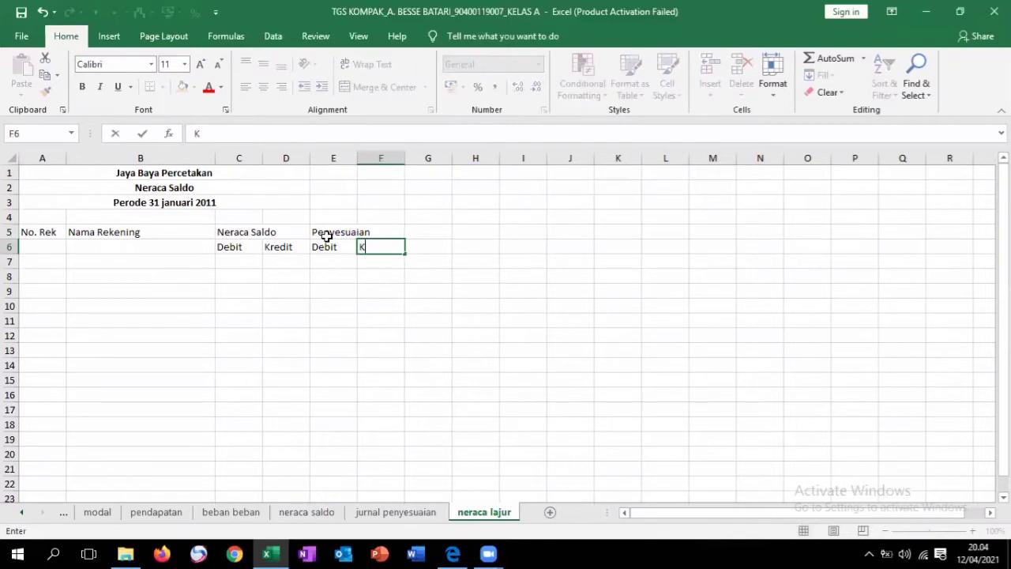
pyautogui.write('redit')
pyautogui.press('Up')
# Enter the heading "NS Penyesuaian" in cell G5.
pyautogui.press('Right')
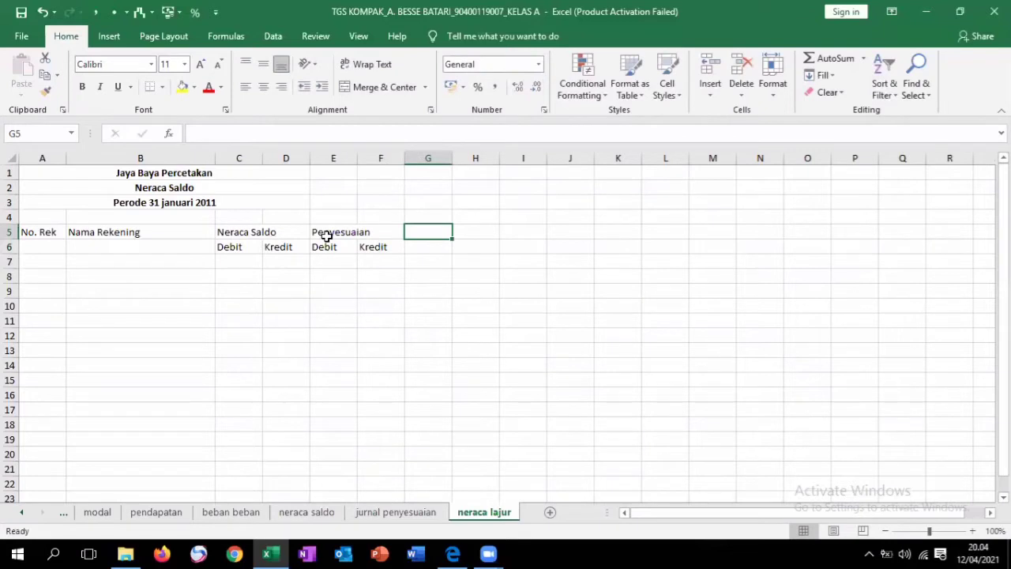
pyautogui.write('N')
pyautogui.write('e')
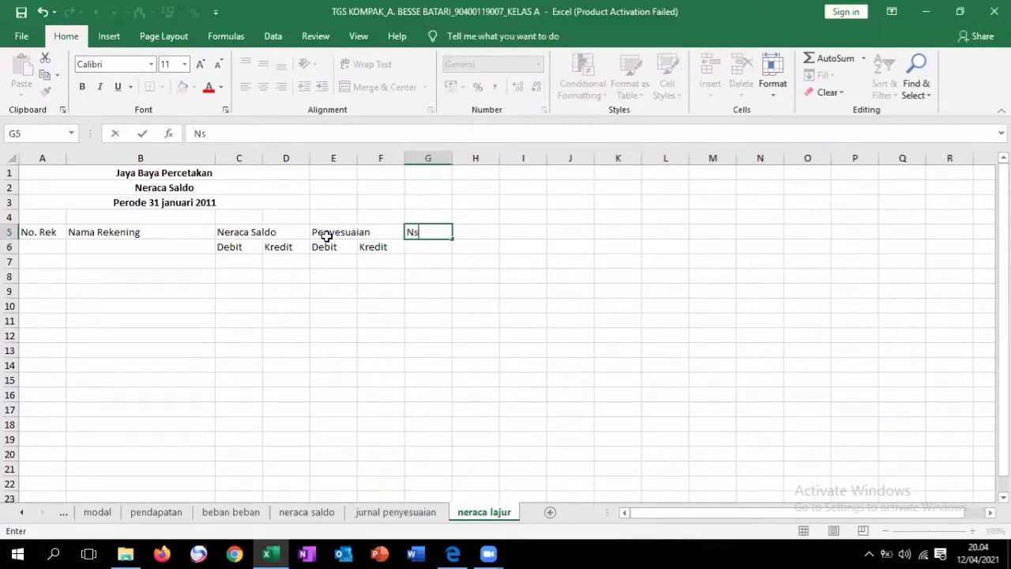
pyautogui.press('BackSpace')
pyautogui.write('S Penyesuia')
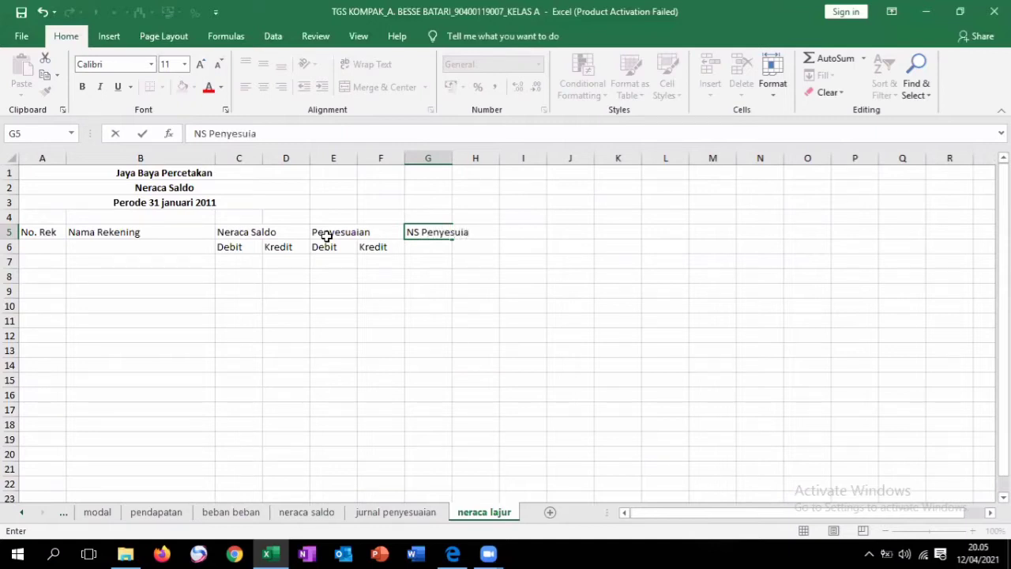
pyautogui.write('n')
pyautogui.press('BackSpace')
pyautogui.press('BackSpace')
pyautogui.press('BackSpace')
pyautogui.write('aian')
pyautogui.press('Return')
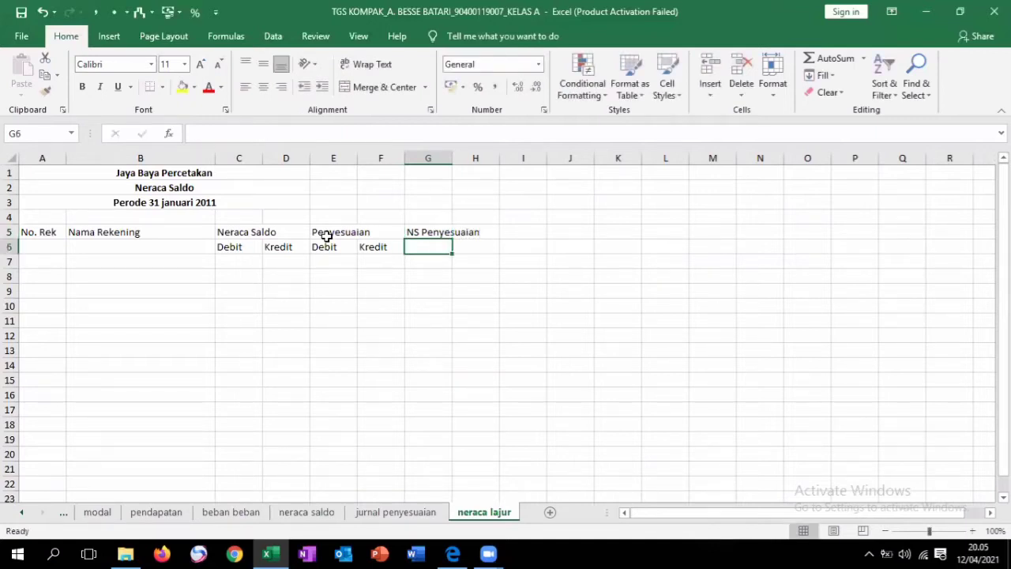
# Add the subheadings "Debit" in G6 and "Kredit" in H6 under NS Penyesuaian.
pyautogui.write('Debit')
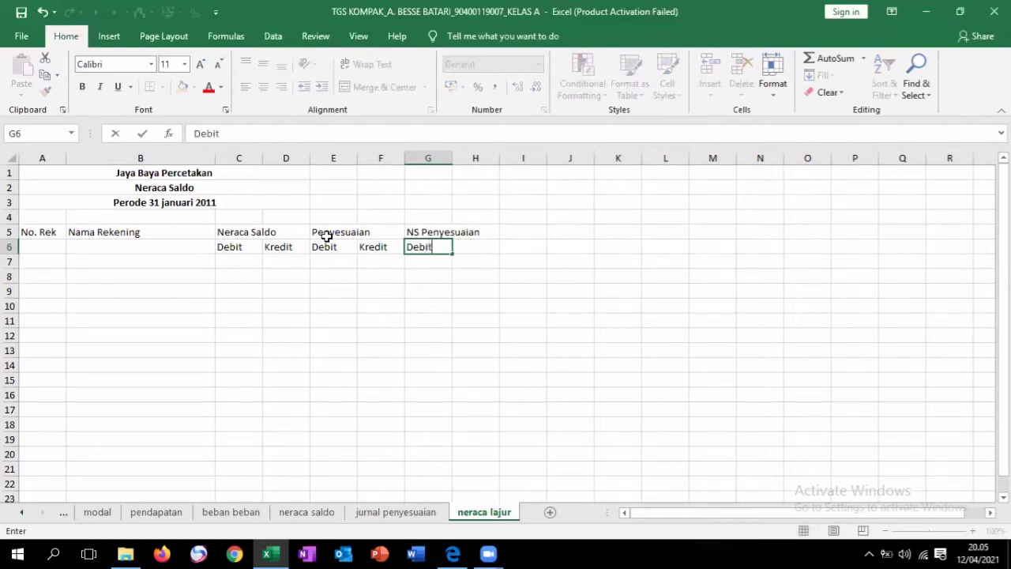
pyautogui.press('Tab')
pyautogui.write('Kred')
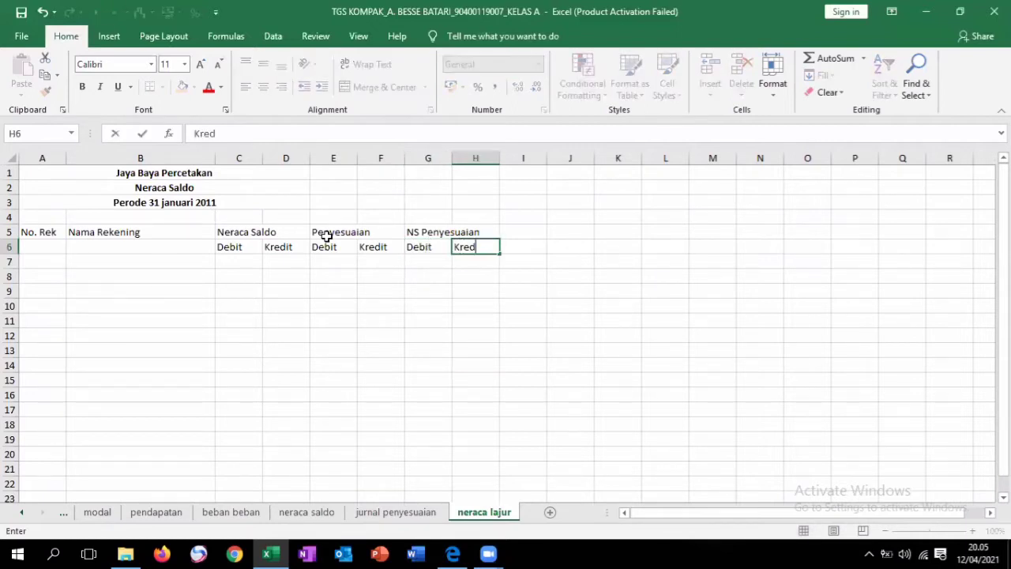
pyautogui.write('it')
pyautogui.press('Up')
# Enter the heading "Laba/Rugi" in cell I5.
pyautogui.press('Right')
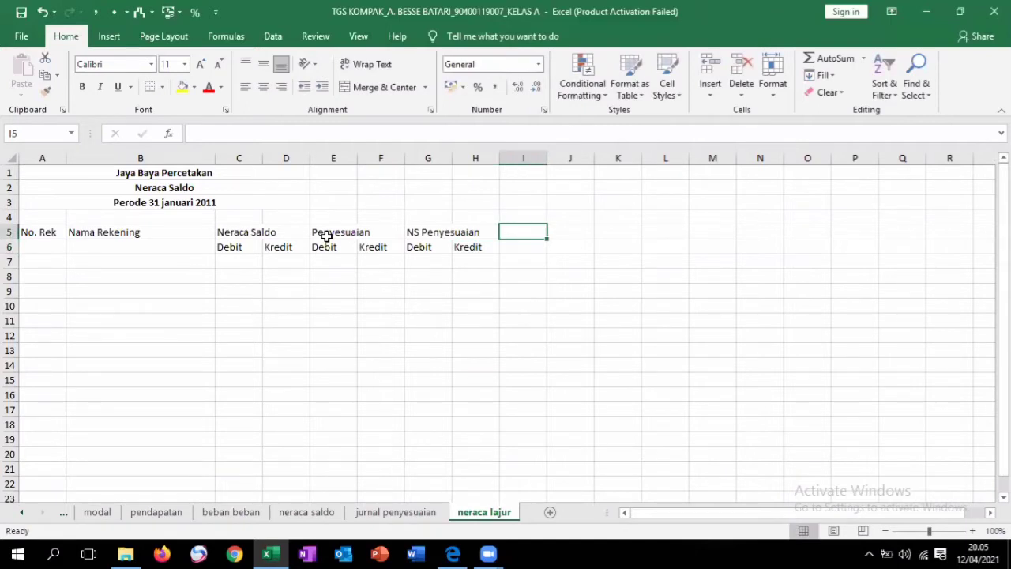
pyautogui.write('Laba ')
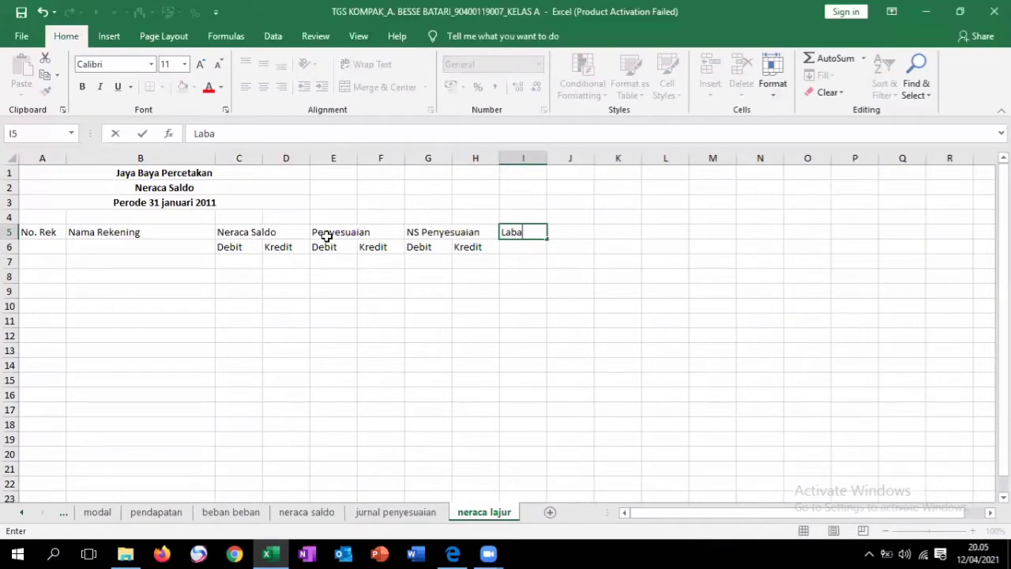
pyautogui.write('>')
pyautogui.press('BackSpace')
pyautogui.write('?')
pyautogui.press('BackSpace')
pyautogui.write('/Rugi')
pyautogui.press('Return')
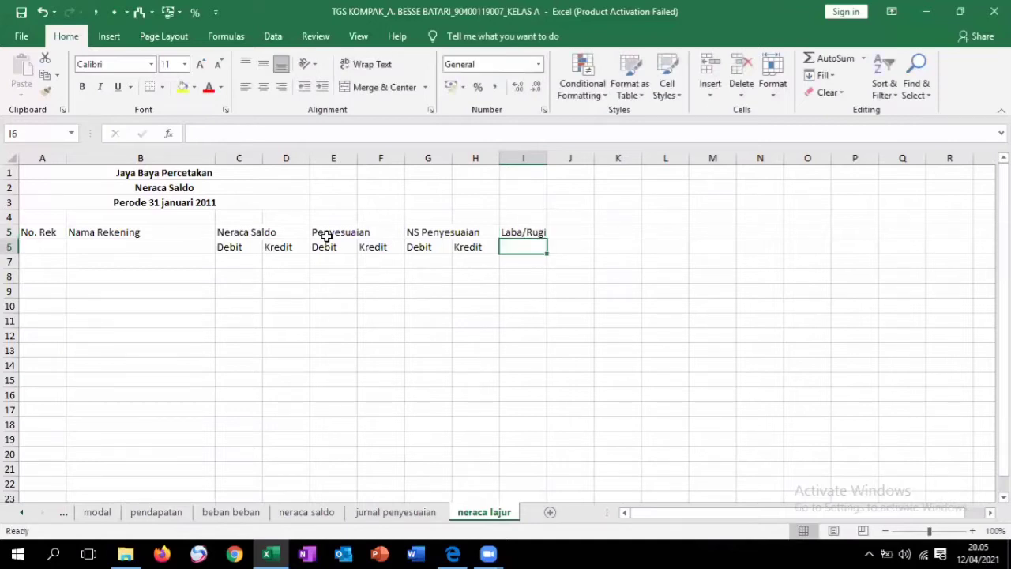
# Add the subheadings "Debit" in I6 and "Kredit" in J6 under Laba/Rugi.
pyautogui.write('Debit')
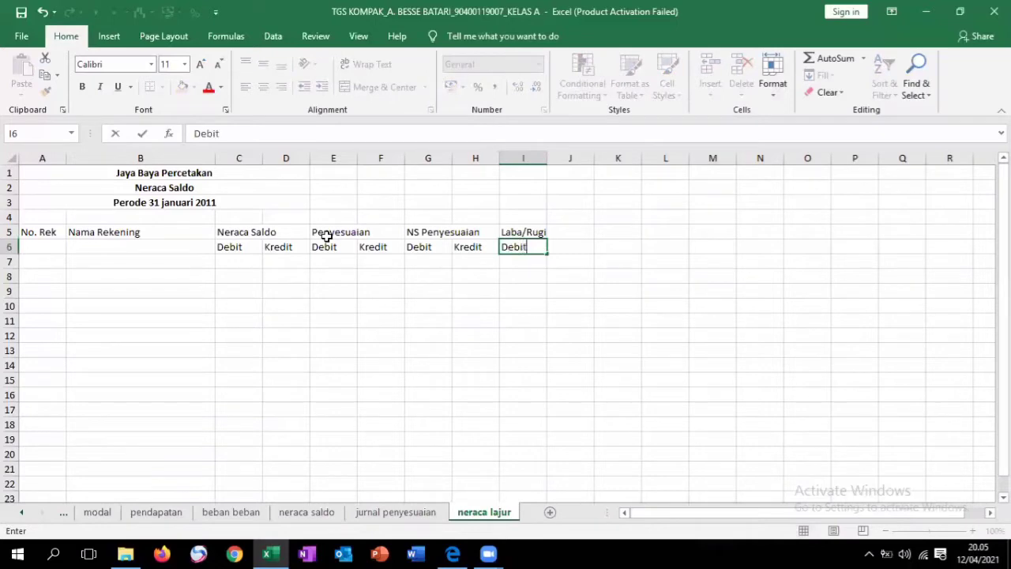
pyautogui.press('Tab')
pyautogui.write('Kr')
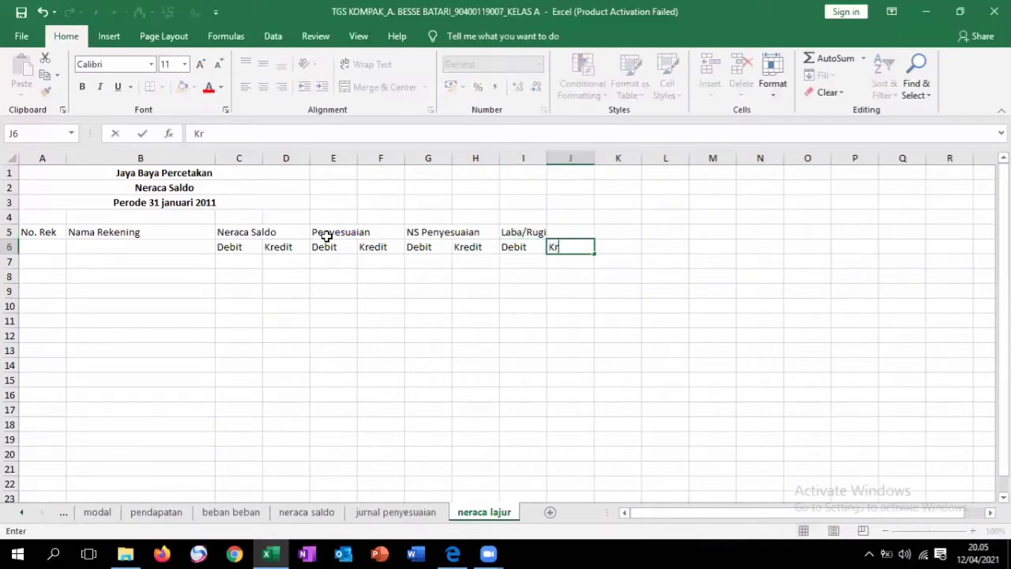
pyautogui.write('edit')
pyautogui.press('Up')
# Finish the "Kredit" subheading in J6 and enter the heading "Neraca" in cell K5.
pyautogui.press('Right')
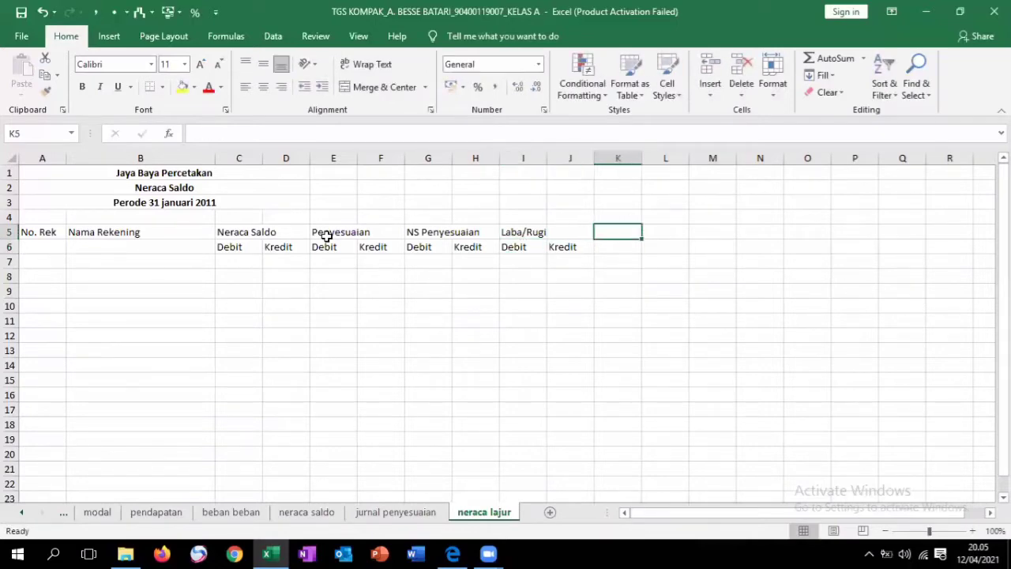
pyautogui.write('N')
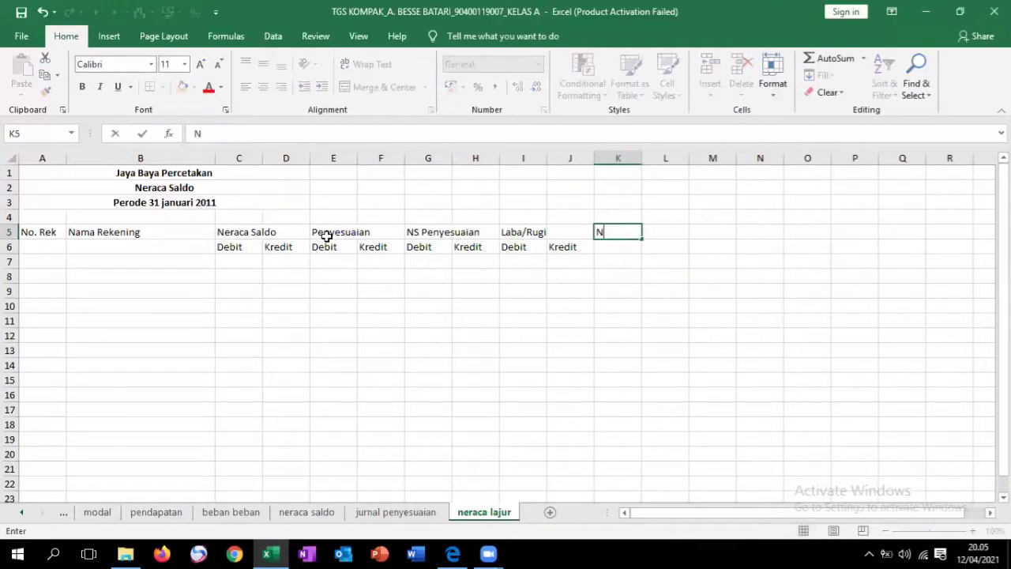
pyautogui.write('eraca')
pyautogui.press('Return')
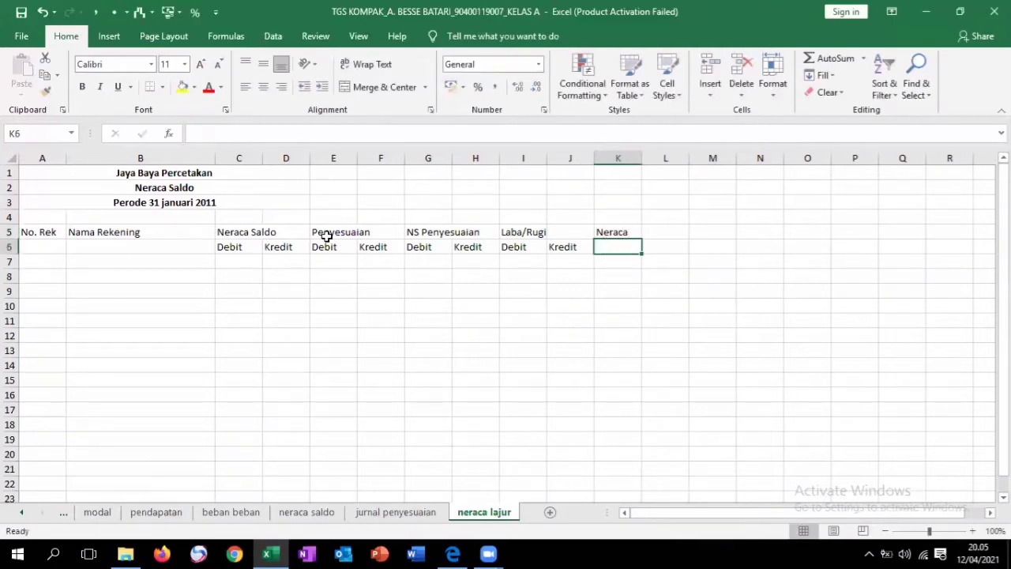
# Add the subheadings "Debit" in K6 and "Kredit" in L6 under Neraca.
pyautogui.write('D')
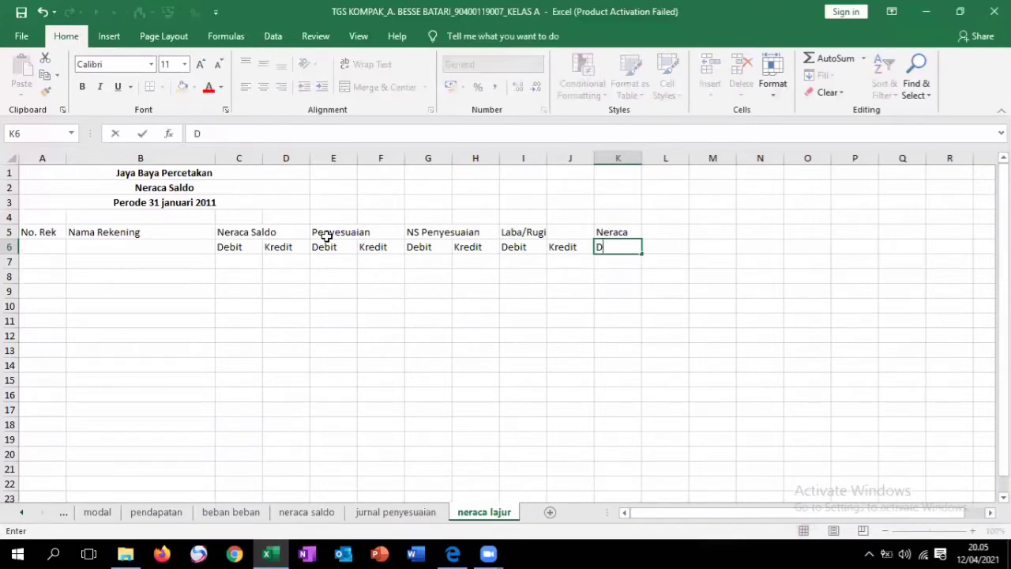
pyautogui.write('ebit')
pyautogui.press('Tab')
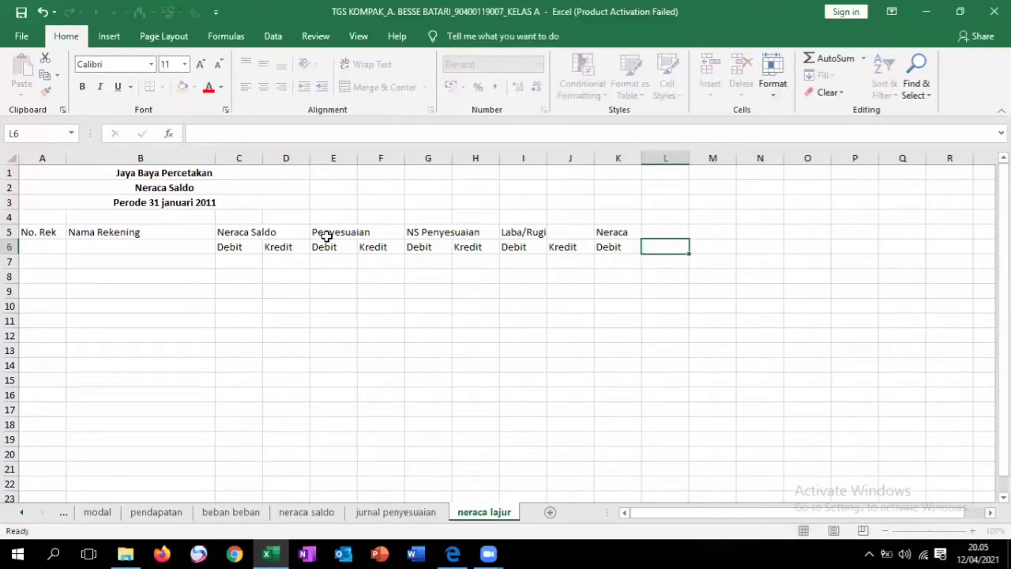
pyautogui.write('Kredit')
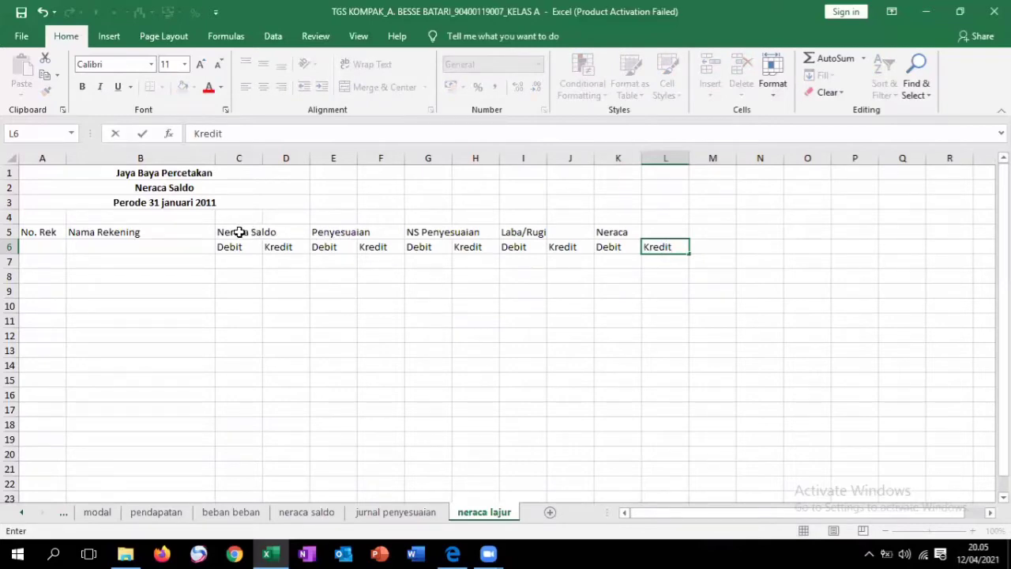
# Merge and center each row 5 section heading, from Neraca Saldo in C5:D5 to Neraca in K5:L5, over its own Debit/Kredit column pair.
pyautogui.moveTo(239, 232); pyautogui.dragTo(379, 230)
pyautogui.click(370, 87)
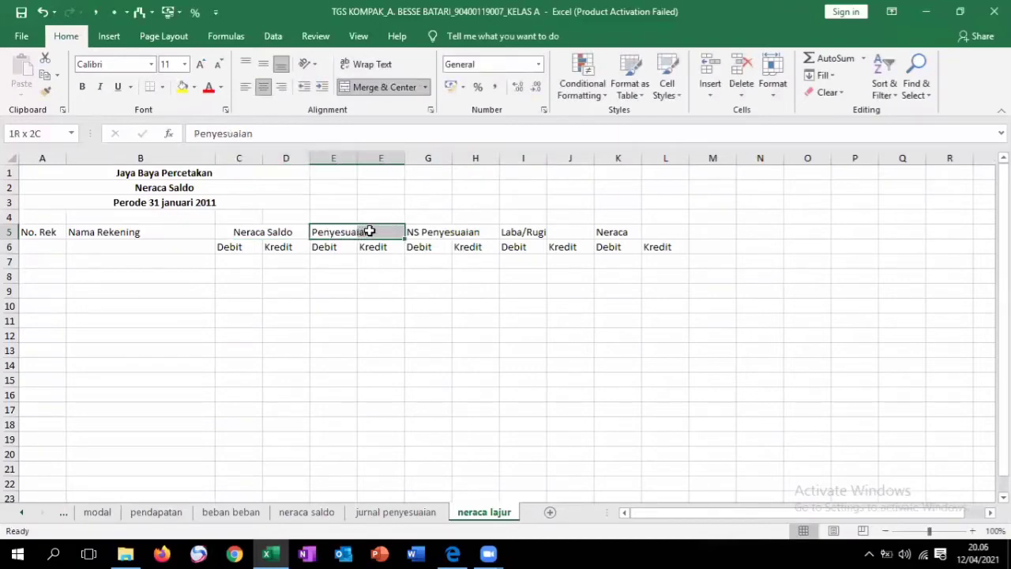
pyautogui.click(376, 85)
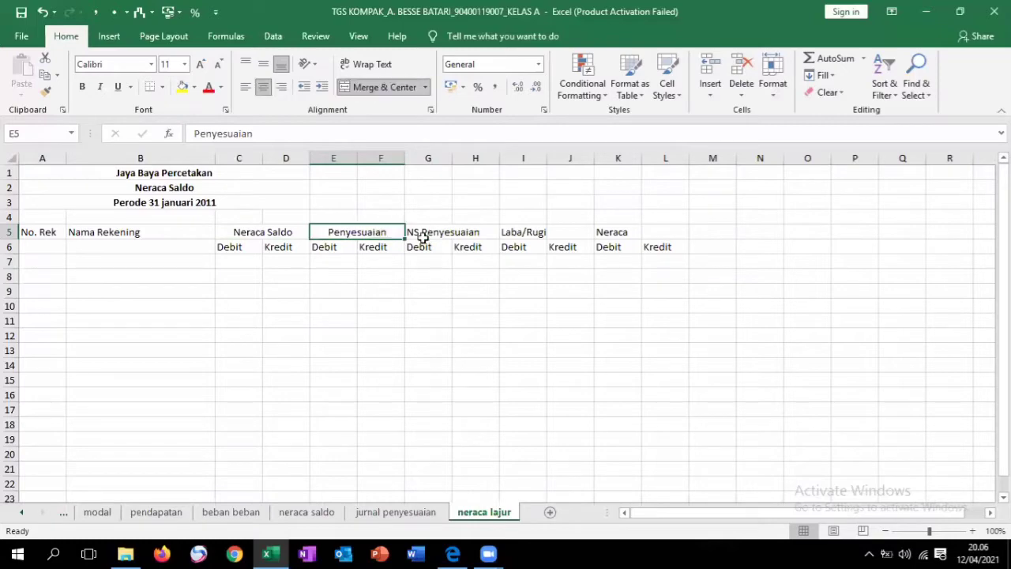
pyautogui.moveTo(419, 232); pyautogui.dragTo(460, 233)
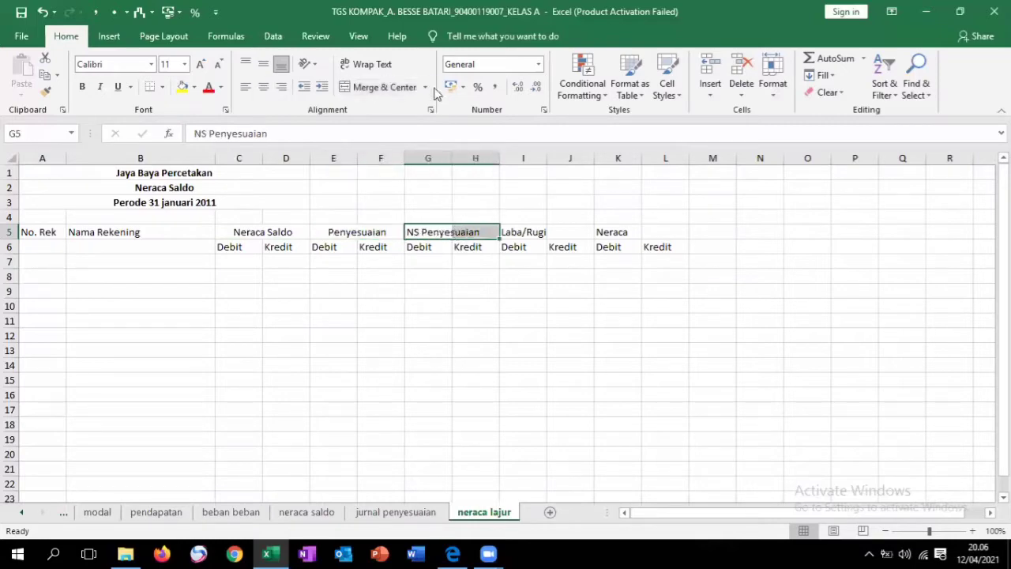
pyautogui.click(395, 87)
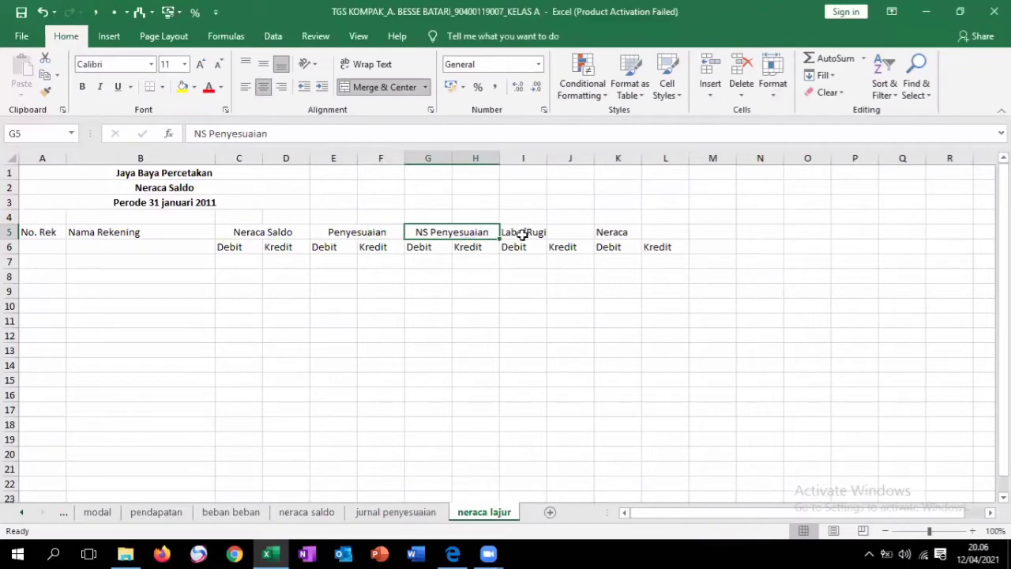
pyautogui.moveTo(522, 234); pyautogui.dragTo(565, 232)
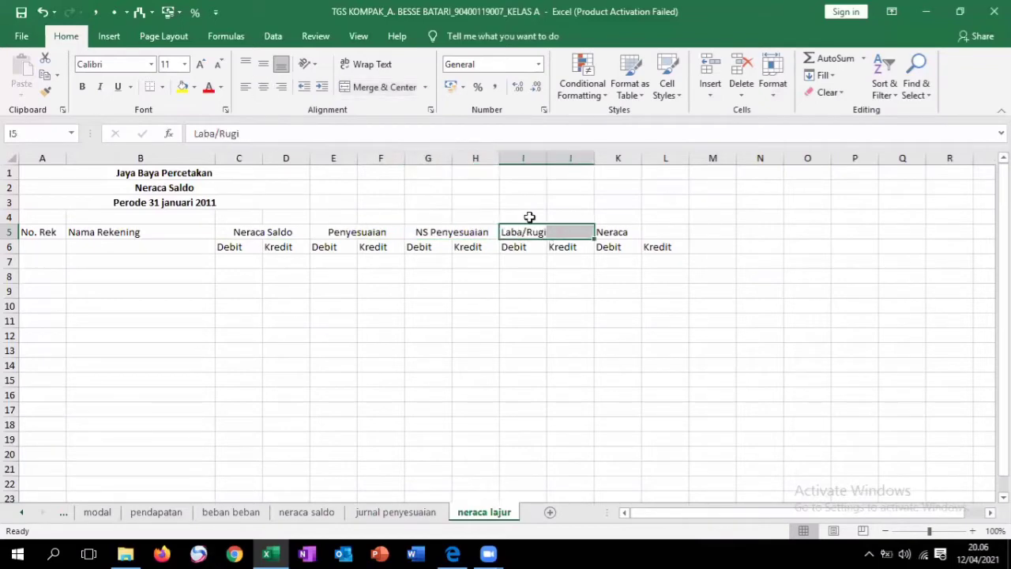
pyautogui.click(384, 88)
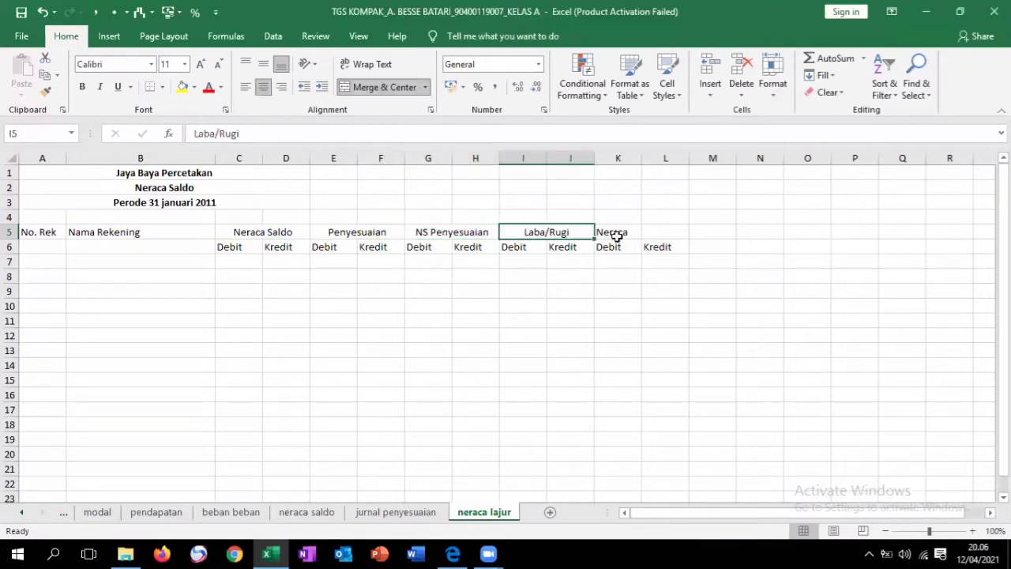
pyautogui.moveTo(616, 235); pyautogui.dragTo(647, 235)
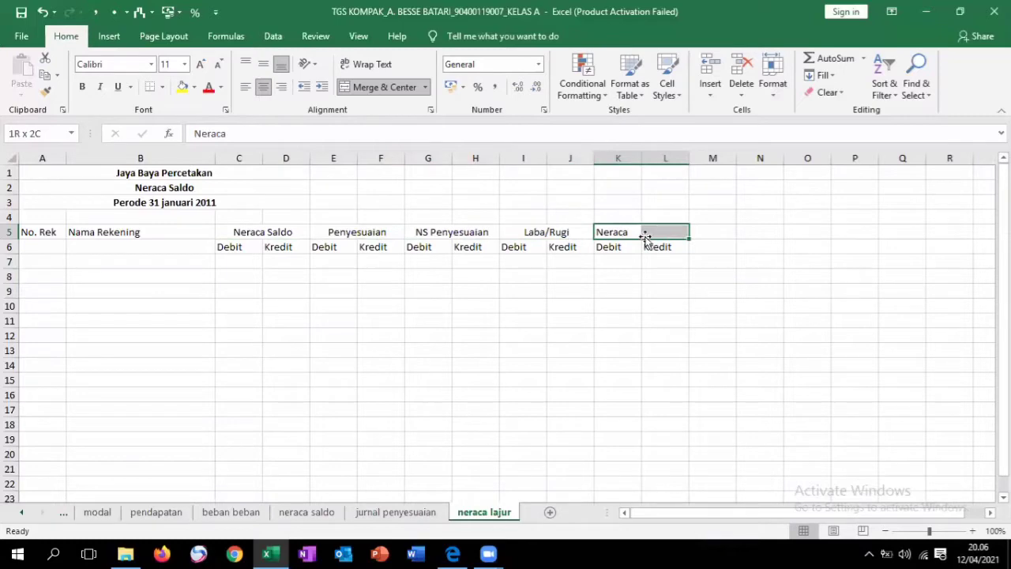
pyautogui.click(371, 84)
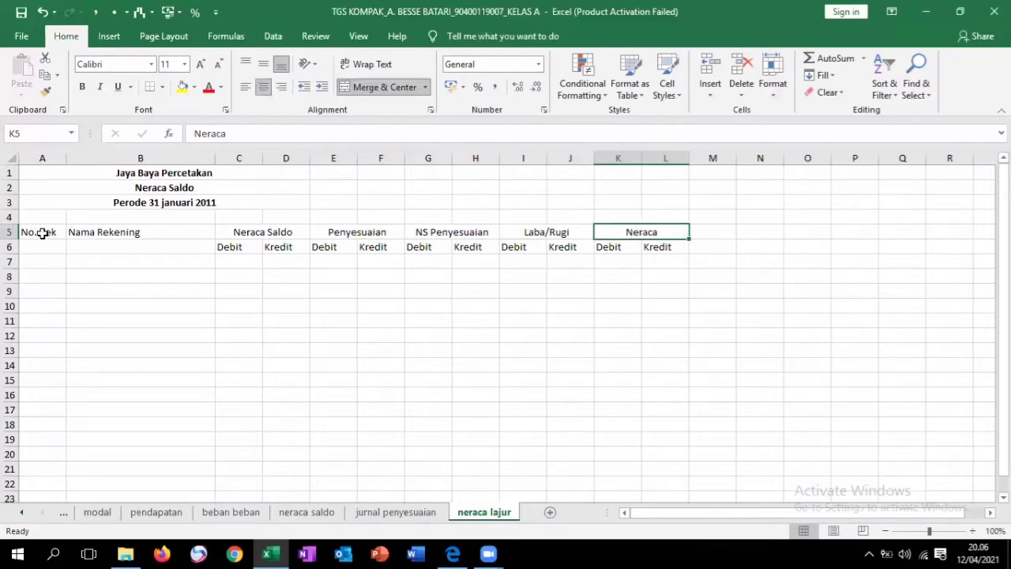
# Merge and center "No. Rek" over A5:A6 and "Nama Rekening" over B5:B6, with both aligned to the vertical middle.
pyautogui.moveTo(43, 232); pyautogui.dragTo(45, 246)
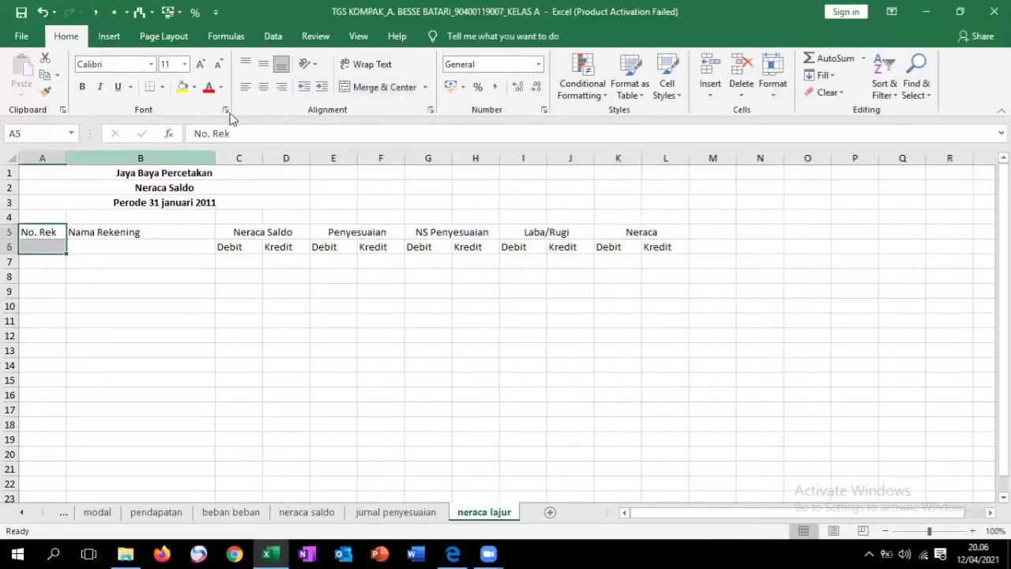
pyautogui.click(343, 86)
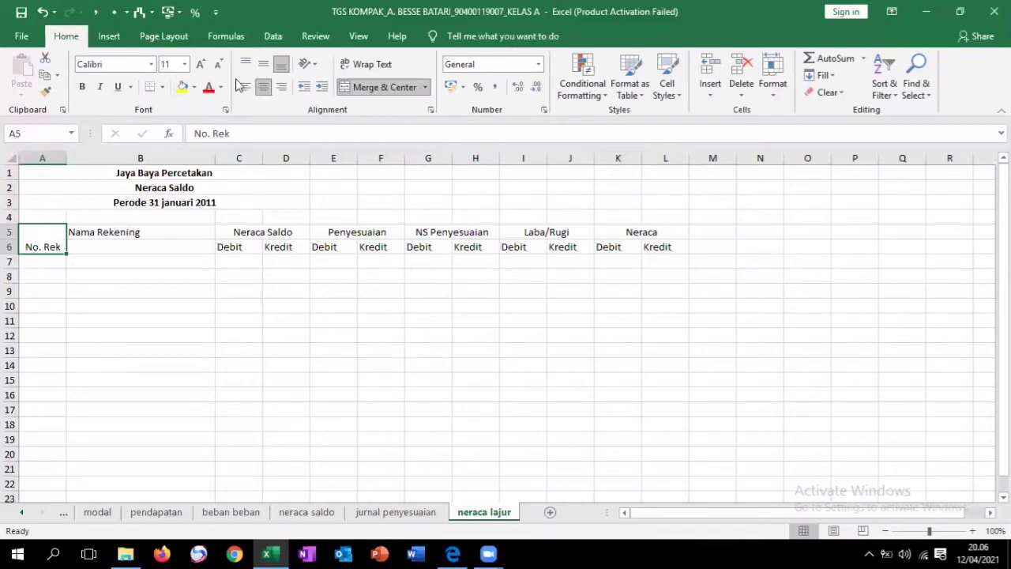
pyautogui.click(264, 65)
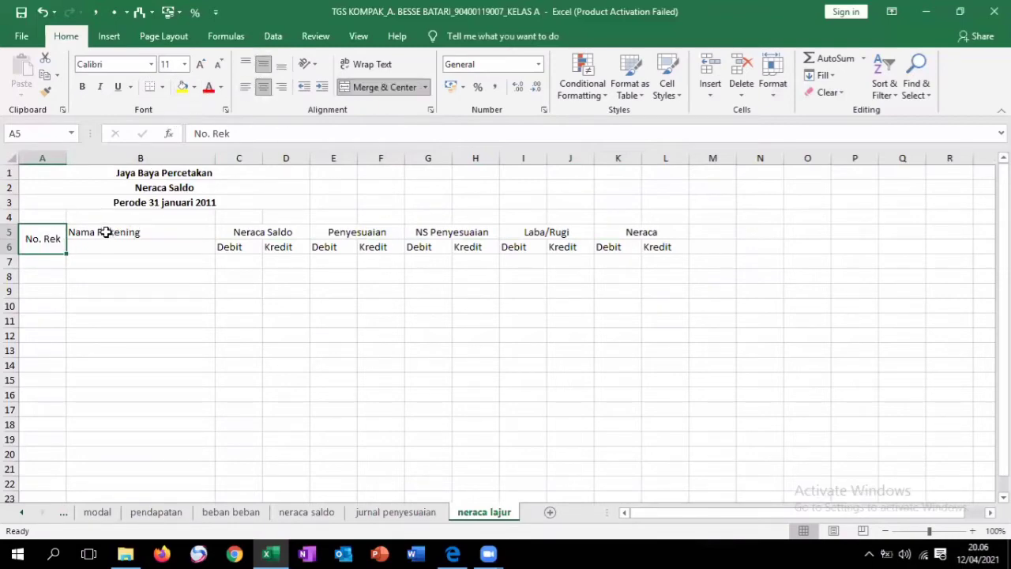
pyautogui.moveTo(104, 231); pyautogui.dragTo(117, 242)
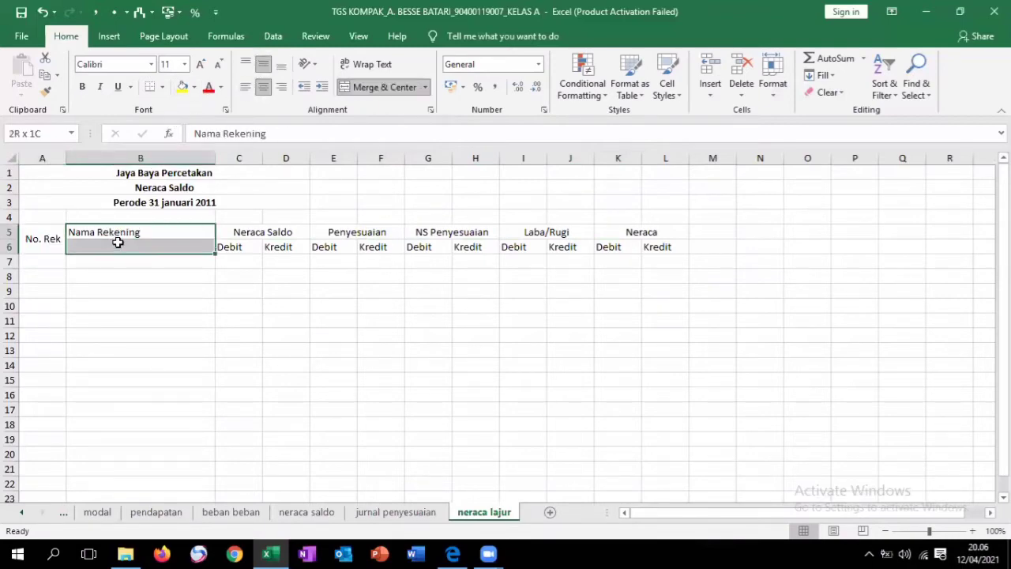
pyautogui.click(384, 89)
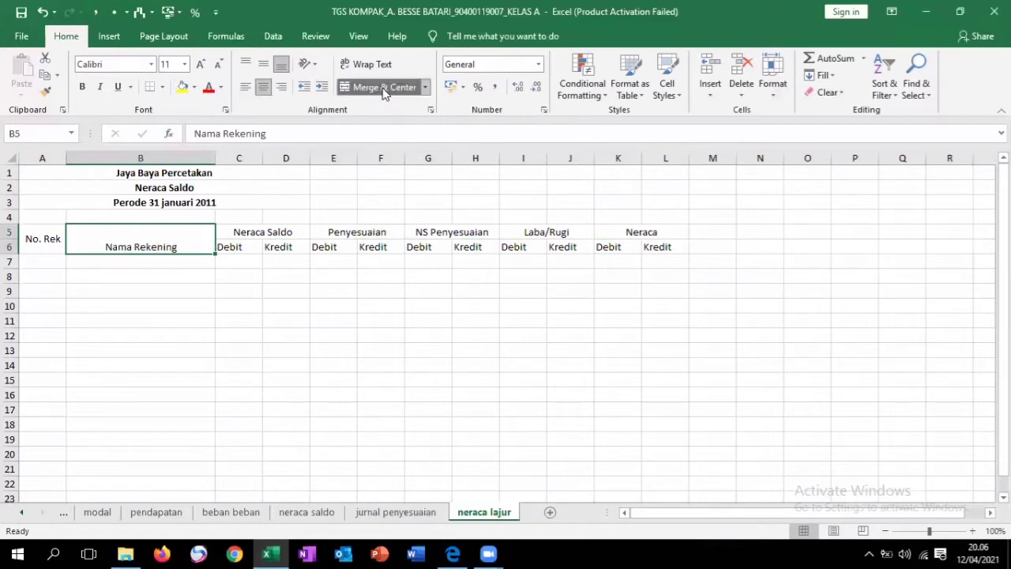
pyautogui.click(264, 64)
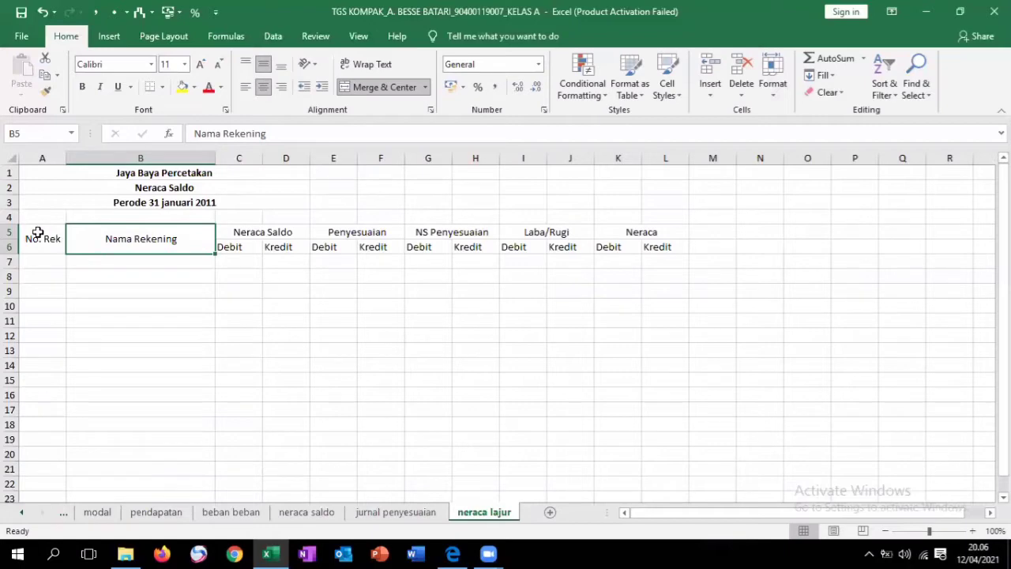
# Apply all borders to the table range A5:L32.
pyautogui.moveTo(37, 232); pyautogui.dragTo(108, 244)
pyautogui.moveTo(471, 394); pyautogui.dragTo(633, 439)
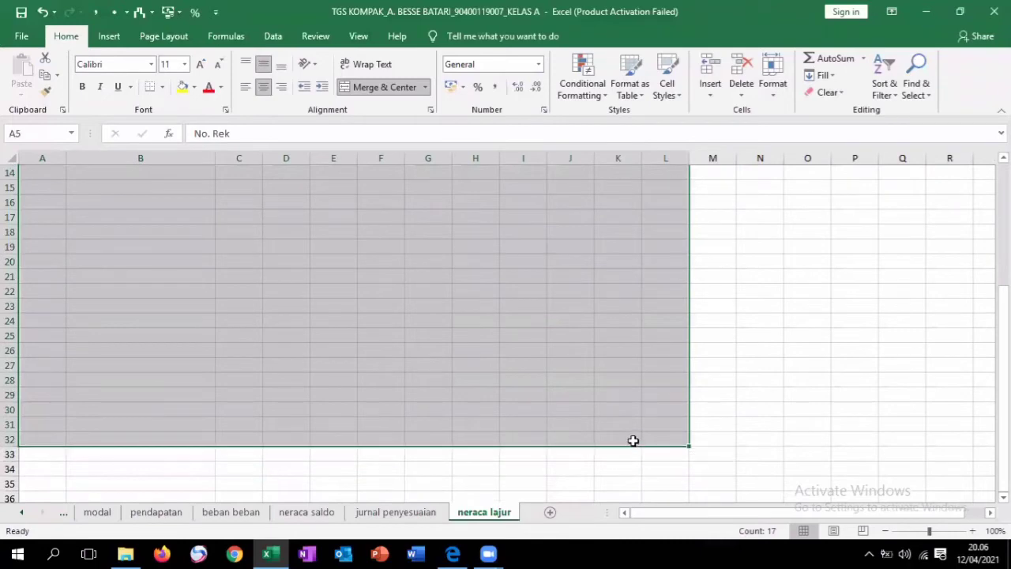
pyautogui.click(163, 89)
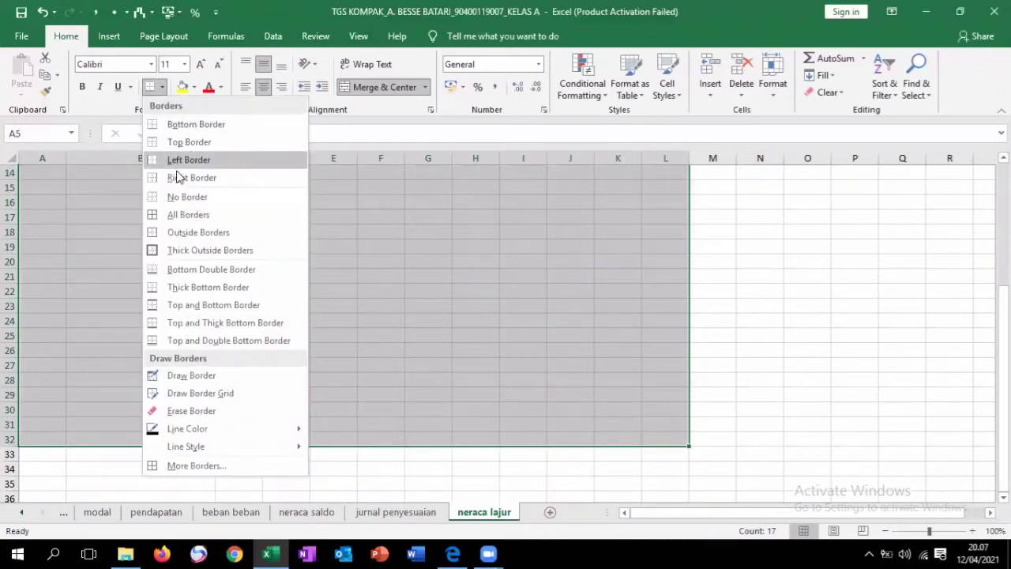
pyautogui.click(169, 216)
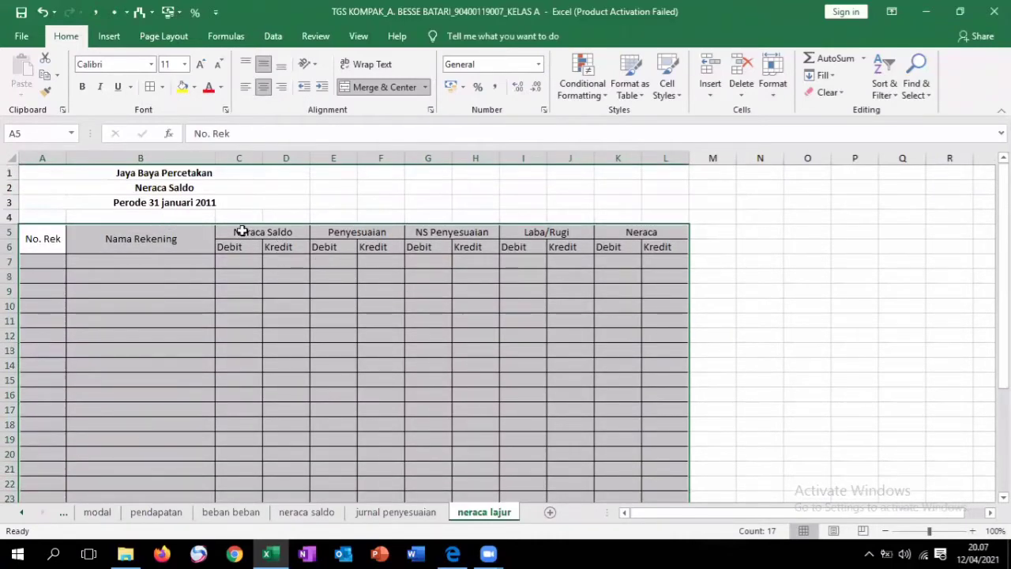
# Widen columns C through L equally to about double, and center the Debit and Kredit subheadings in C6:L6.
pyautogui.moveTo(247, 155); pyautogui.dragTo(666, 166)
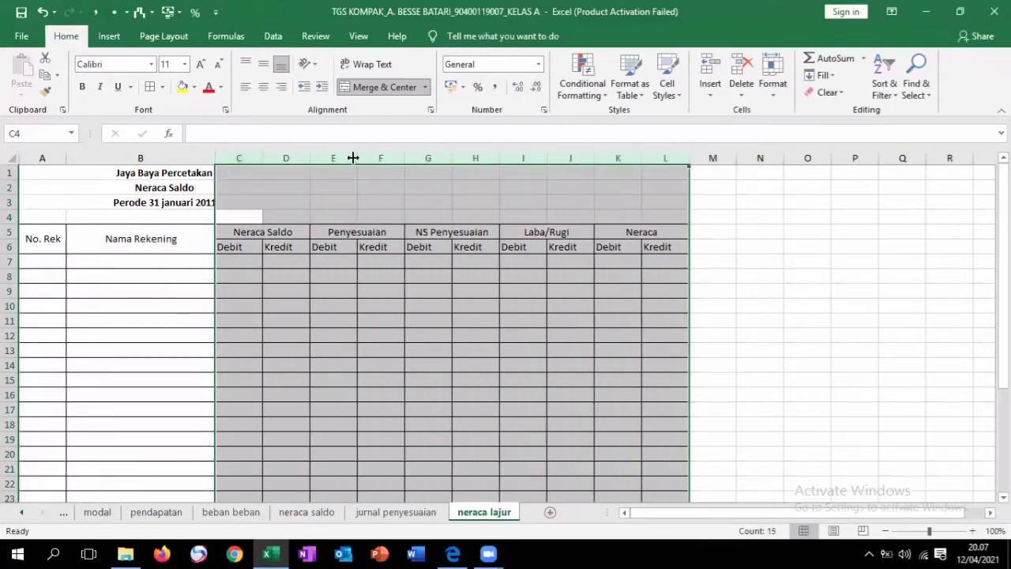
pyautogui.moveTo(356, 157); pyautogui.dragTo(406, 161)
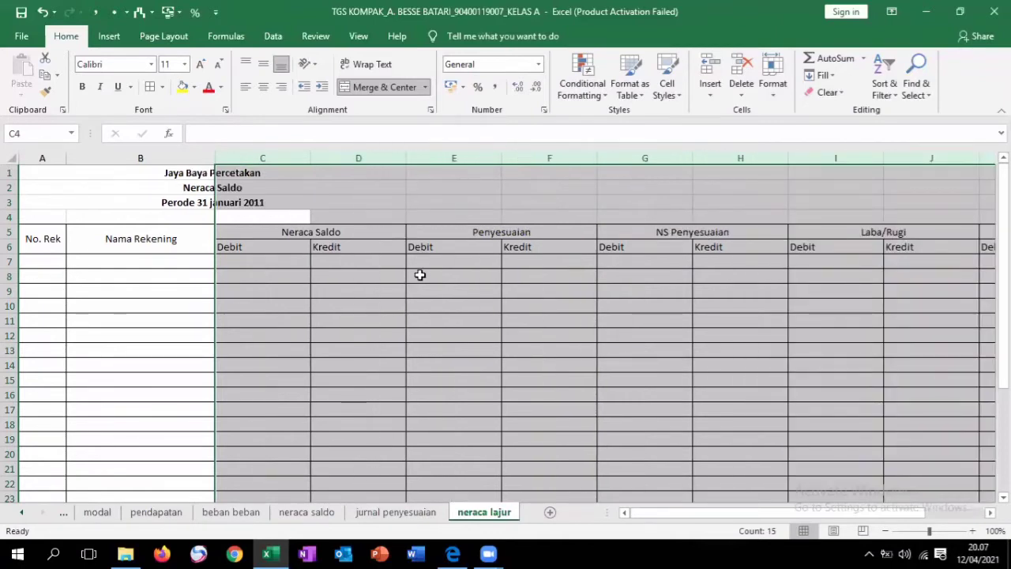
pyautogui.click(240, 244)
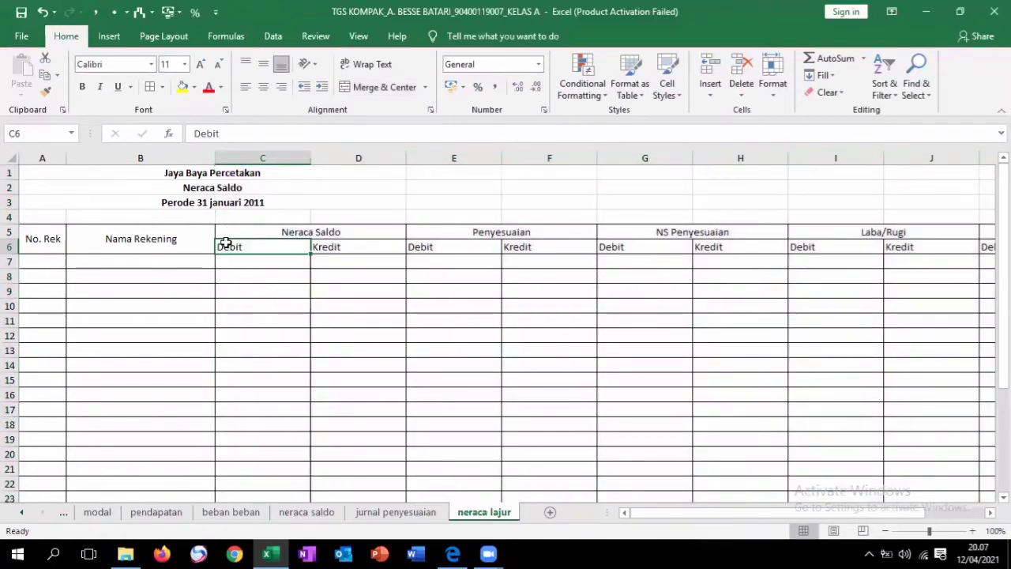
pyautogui.moveTo(242, 248); pyautogui.dragTo(810, 256)
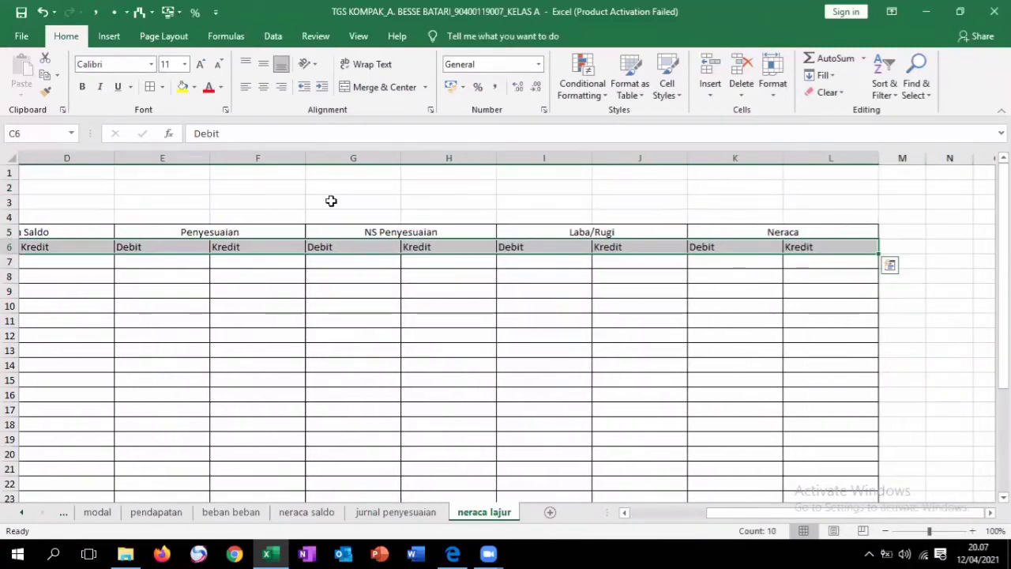
pyautogui.click(263, 89)
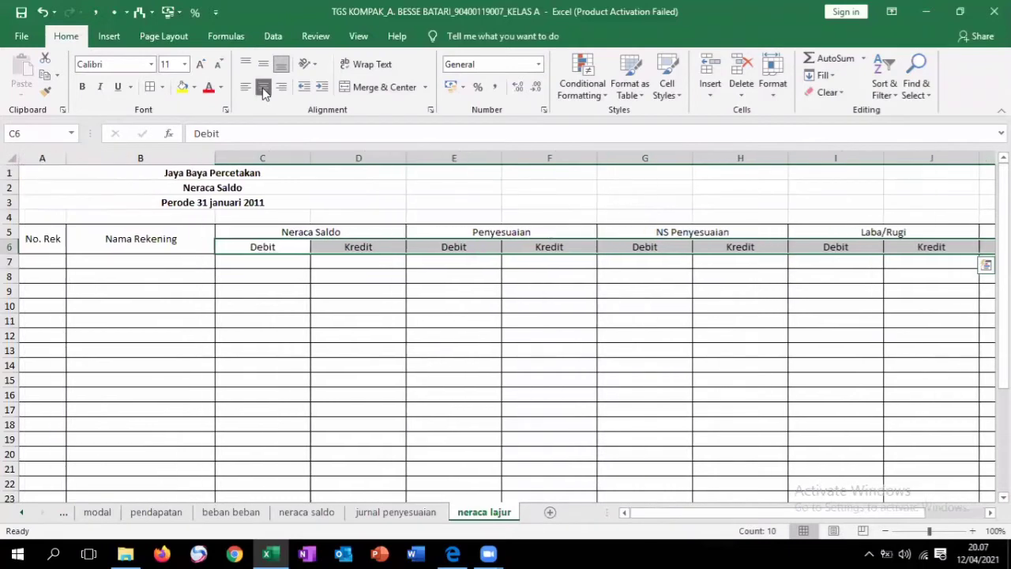
# Make the table header A5:L6 bold with a yellow fill.
pyautogui.moveTo(34, 238); pyautogui.dragTo(589, 246)
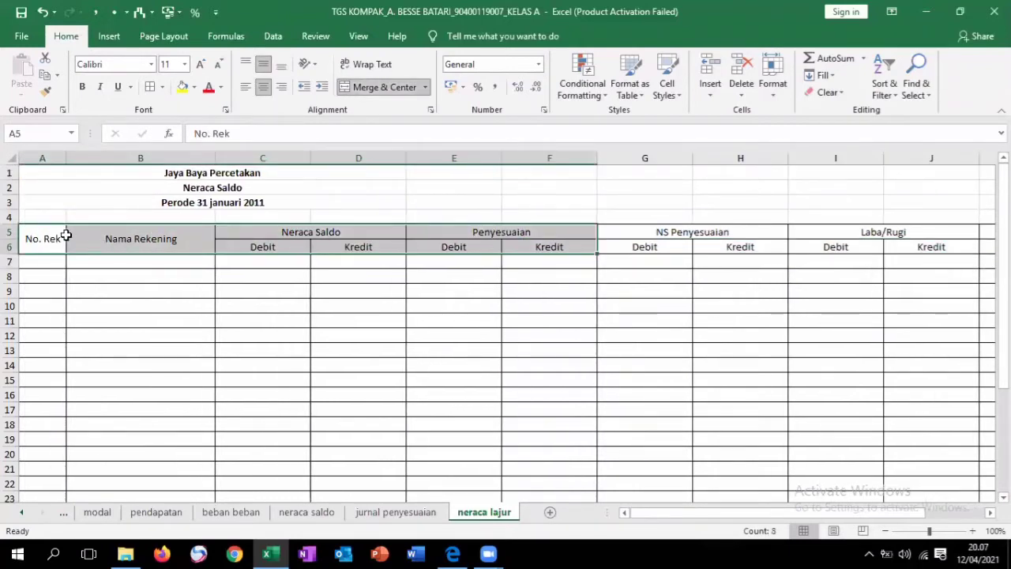
pyautogui.moveTo(42, 235); pyautogui.dragTo(819, 248)
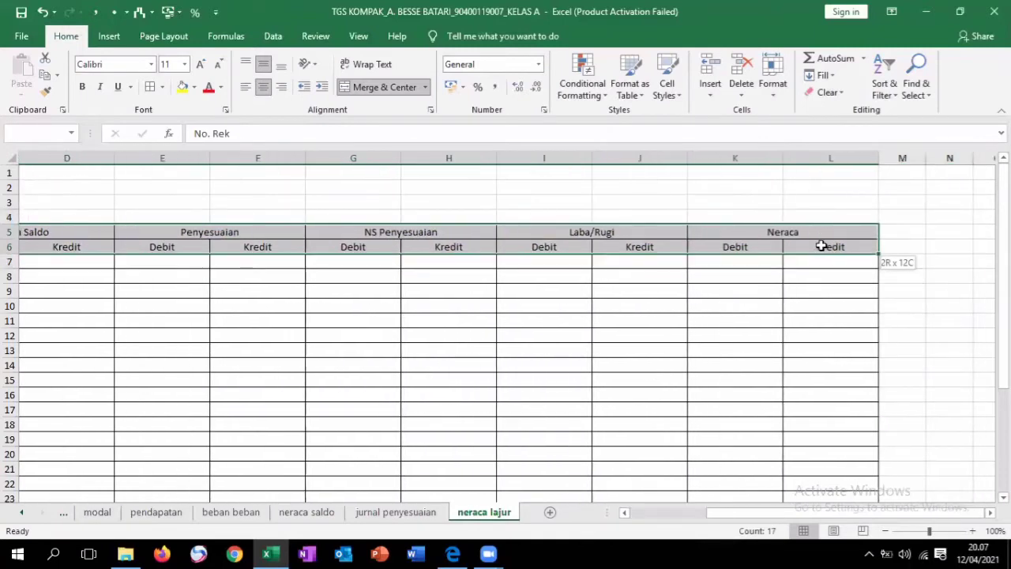
pyautogui.hotkey('ctrl', 'c')
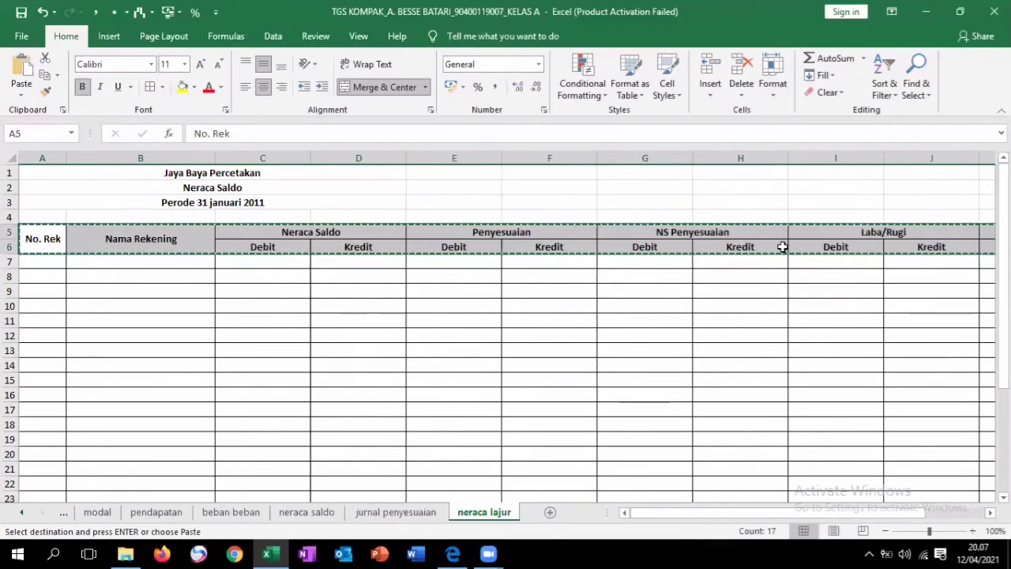
pyautogui.click(181, 87)
# Merge and center the title "Jaya Baya Percetakan" across A1:L1 in place of its existing merged range.
pyautogui.click(151, 175)
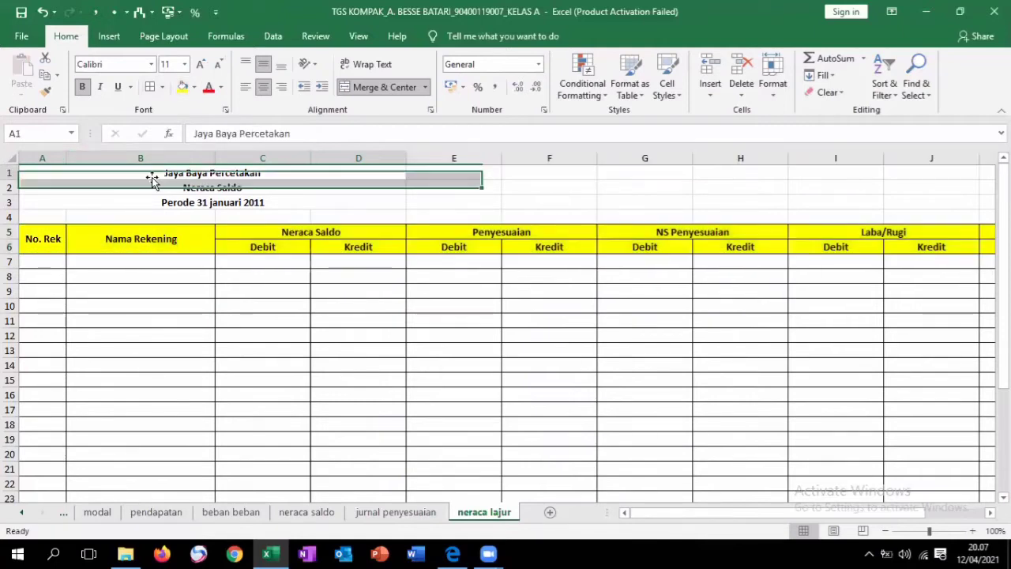
pyautogui.moveTo(308, 170); pyautogui.dragTo(837, 179)
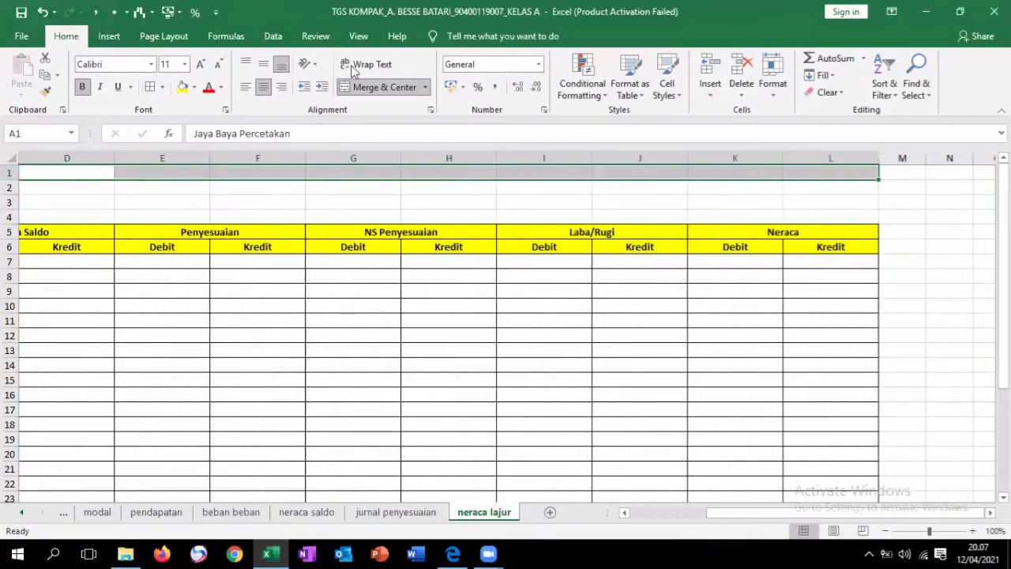
pyautogui.click(372, 87)
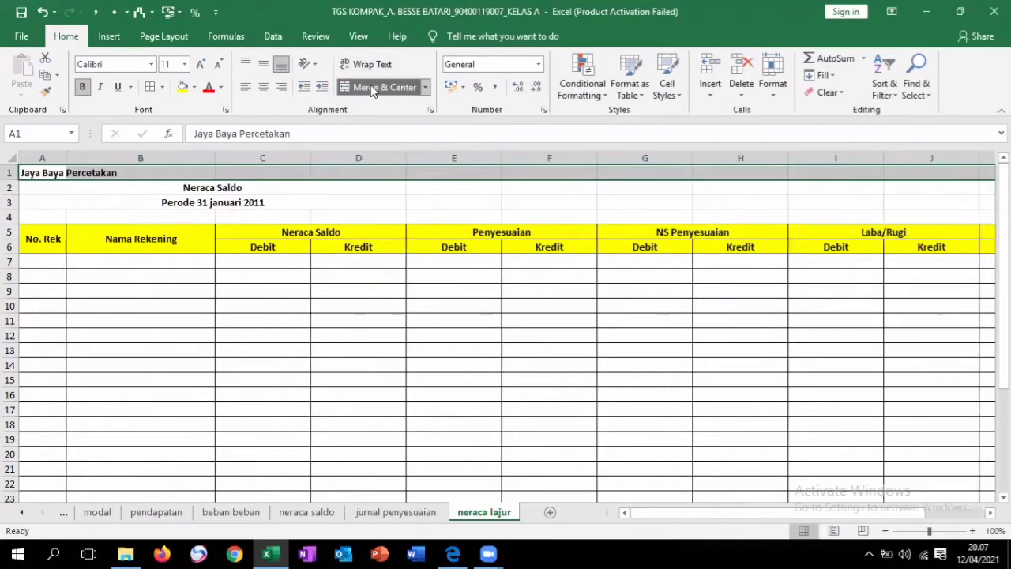
# Merge and center the Neraca Saldo subtitle across A2:L2 and the period line across A3:L3.
pyautogui.click(52, 187)
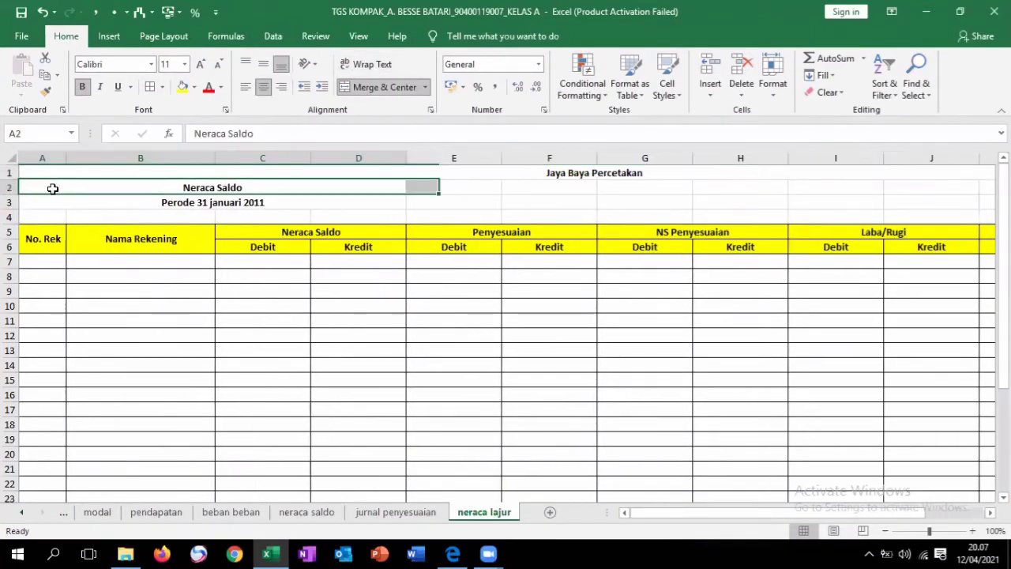
pyautogui.moveTo(52, 188); pyautogui.dragTo(855, 192)
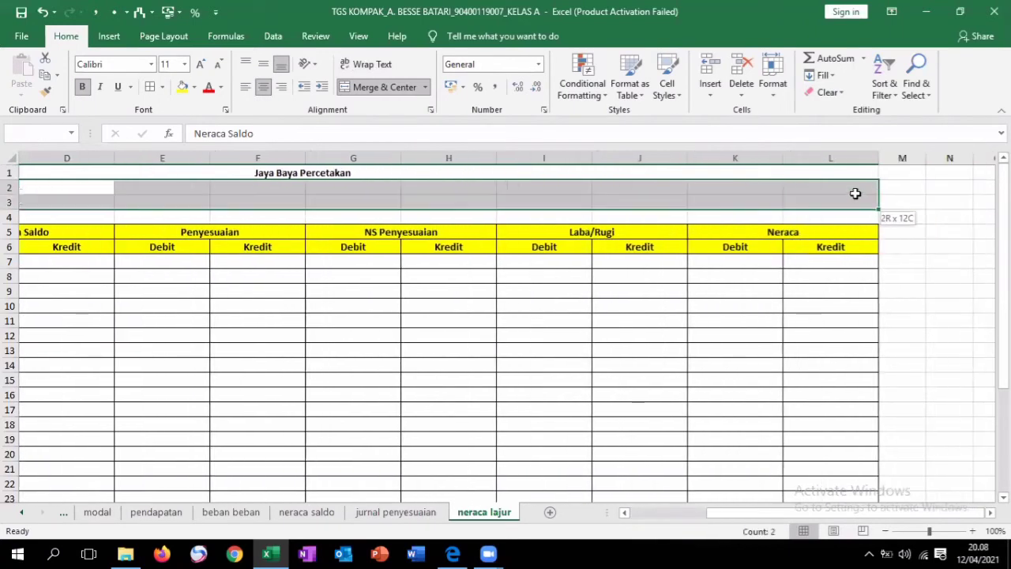
pyautogui.click(355, 87)
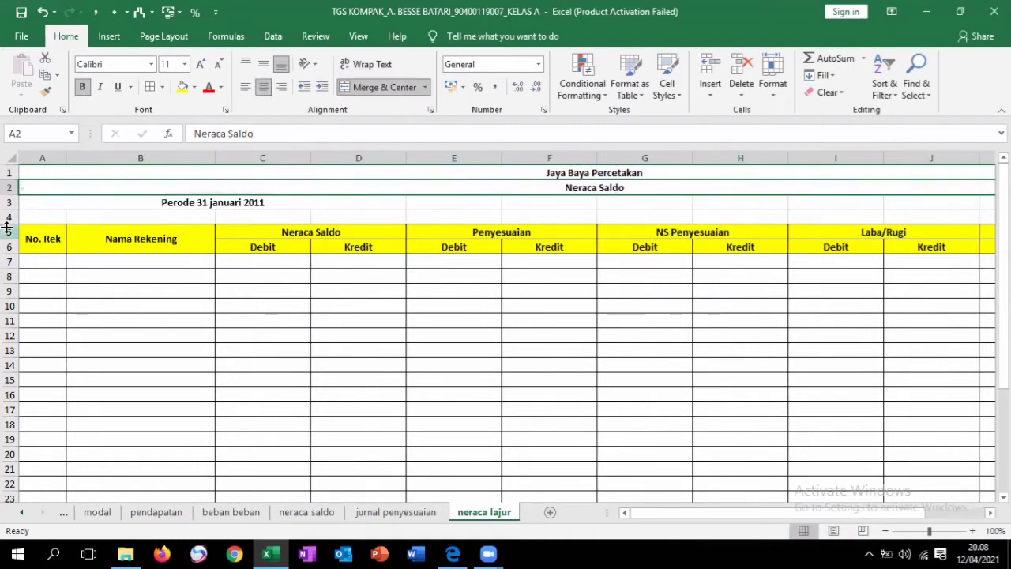
pyautogui.moveTo(43, 203); pyautogui.dragTo(863, 206)
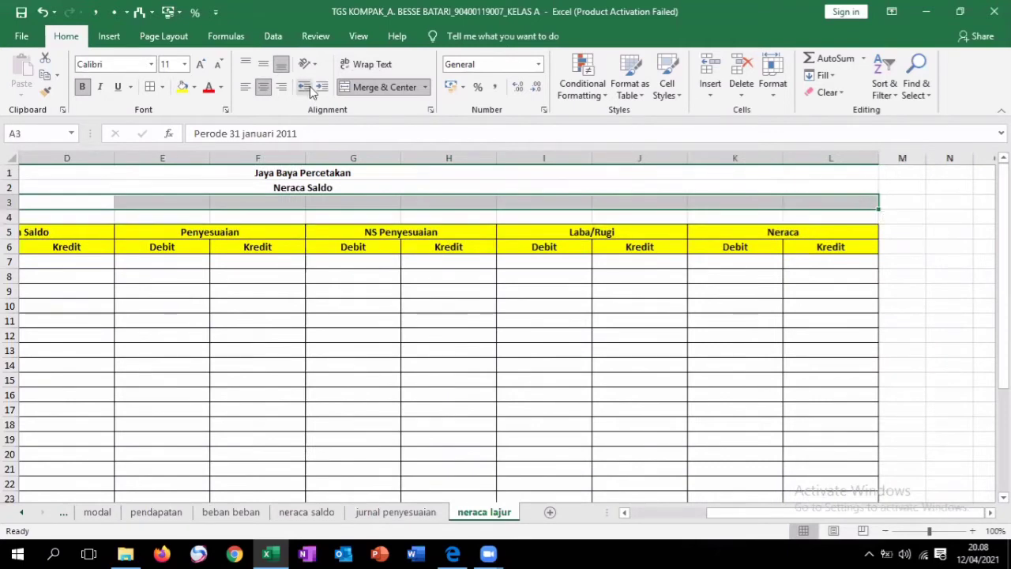
pyautogui.click(373, 88)
pyautogui.click(373, 89)
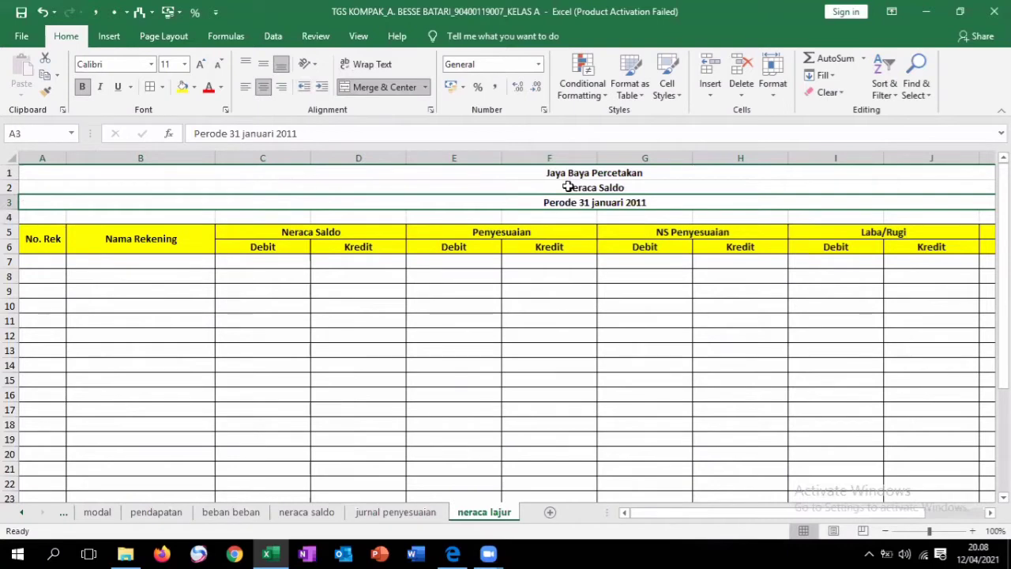
# Replace the subtitle in row 2 with "Neraca Lajur".
pyautogui.click(567, 186)
pyautogui.press('BackSpace')
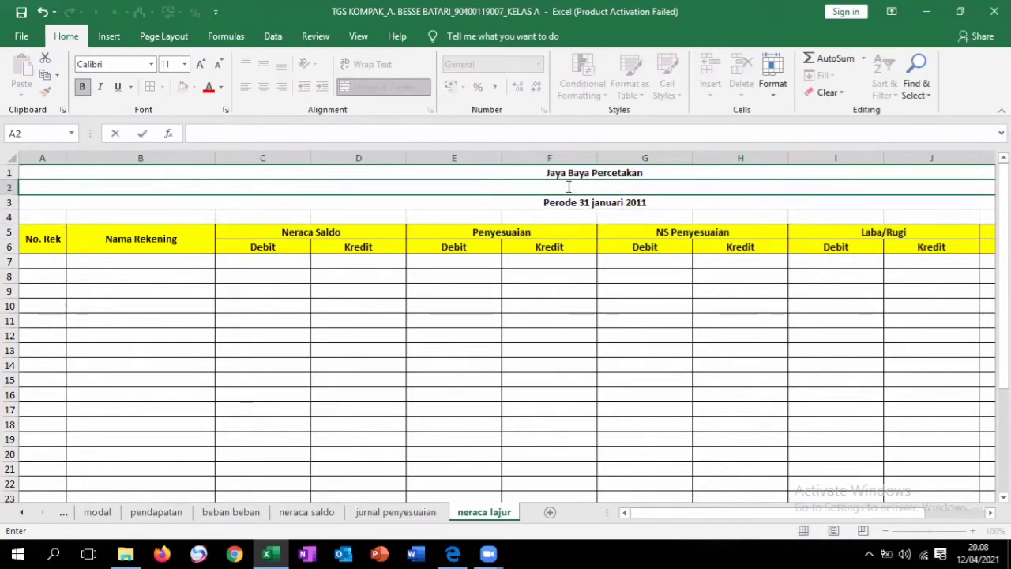
pyautogui.write('Neraca ')
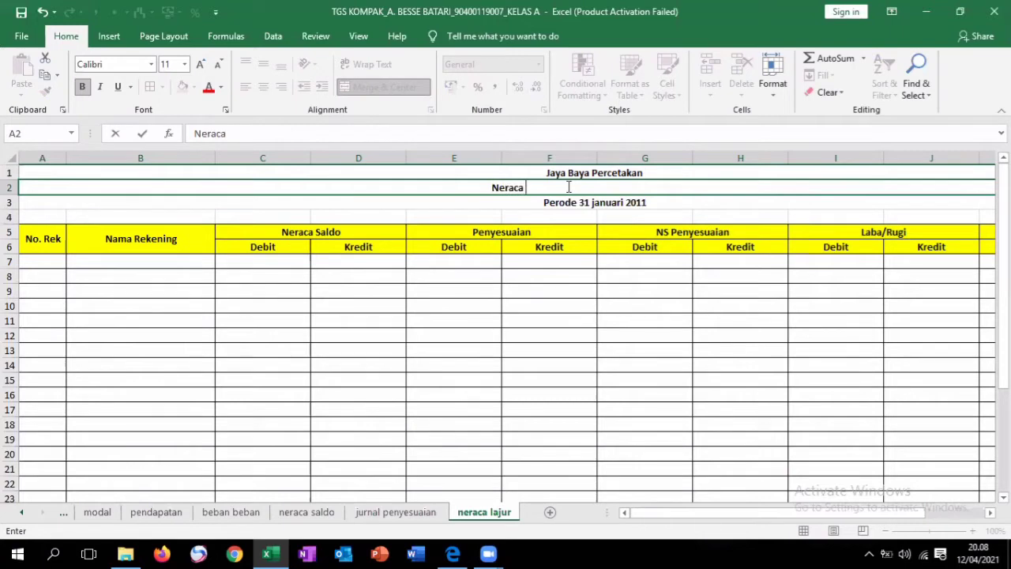
pyautogui.write('Ljur')
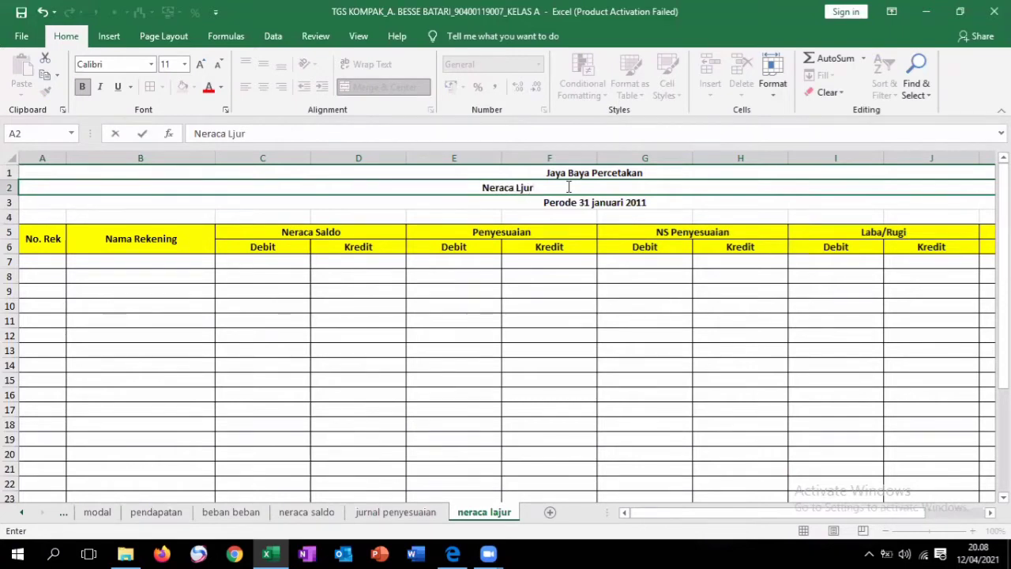
pyautogui.press('BackSpace')
pyautogui.press('BackSpace')
pyautogui.press('BackSpace')
pyautogui.write('jur')
pyautogui.press('BackSpace')
pyautogui.press('BackSpace')
pyautogui.press('BackSpace')
pyautogui.write('ajur')
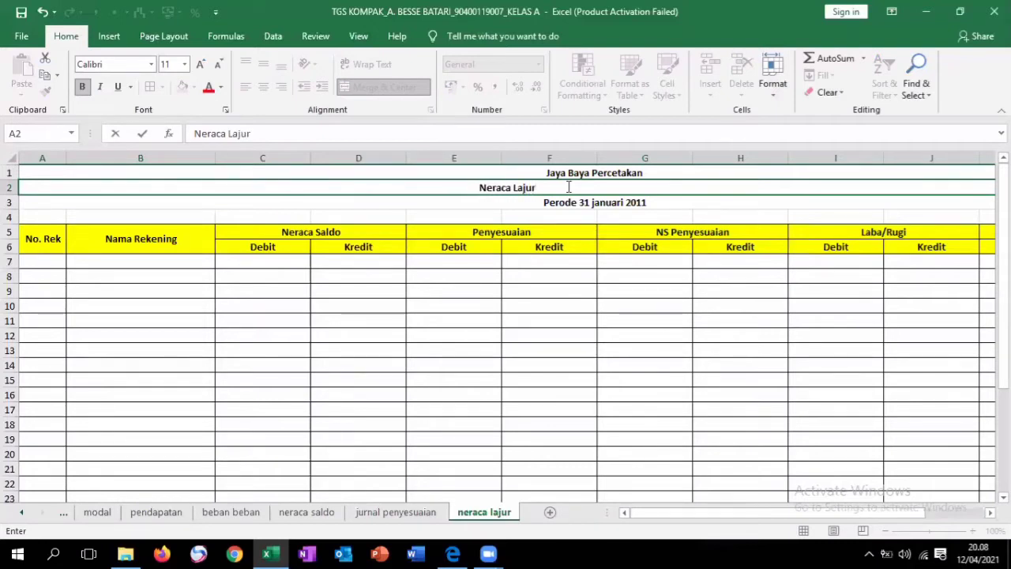
pyautogui.press('Return')
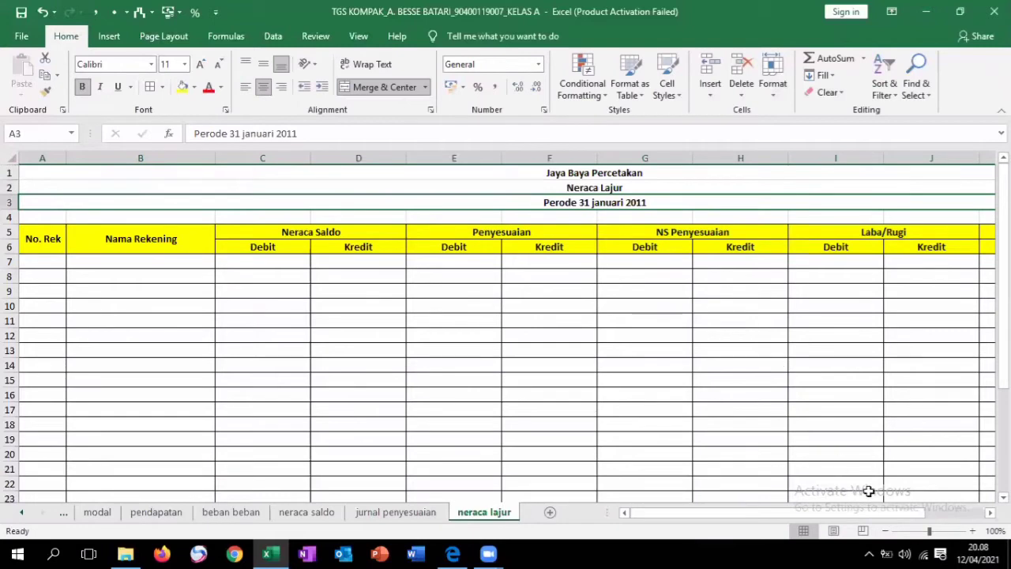
# Copy the account numbers, names and debit/kredit balances in A6:D26 of the neraca saldo sheet, leaving out the Total row.
pyautogui.click(922, 532)
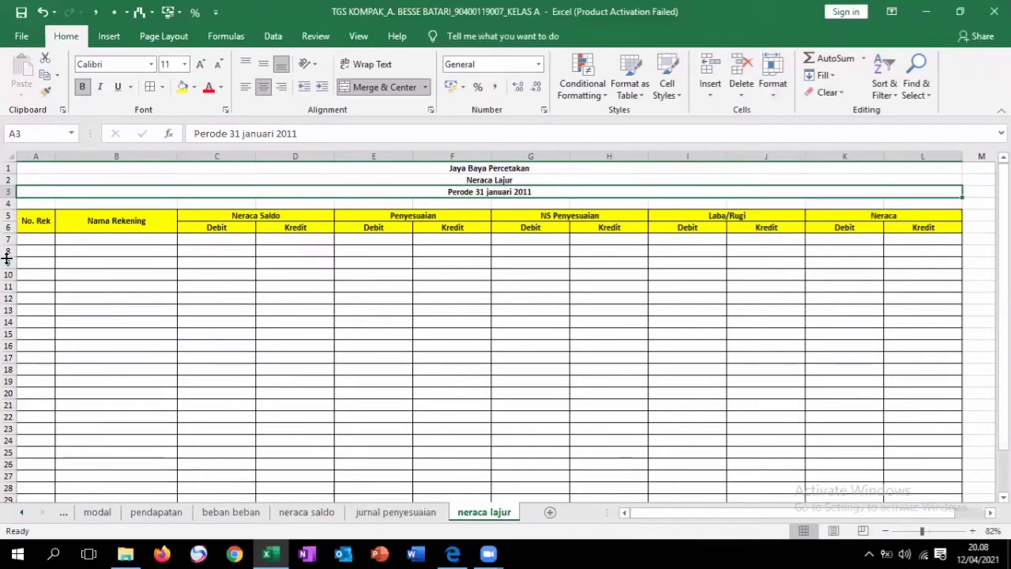
pyautogui.click(42, 241)
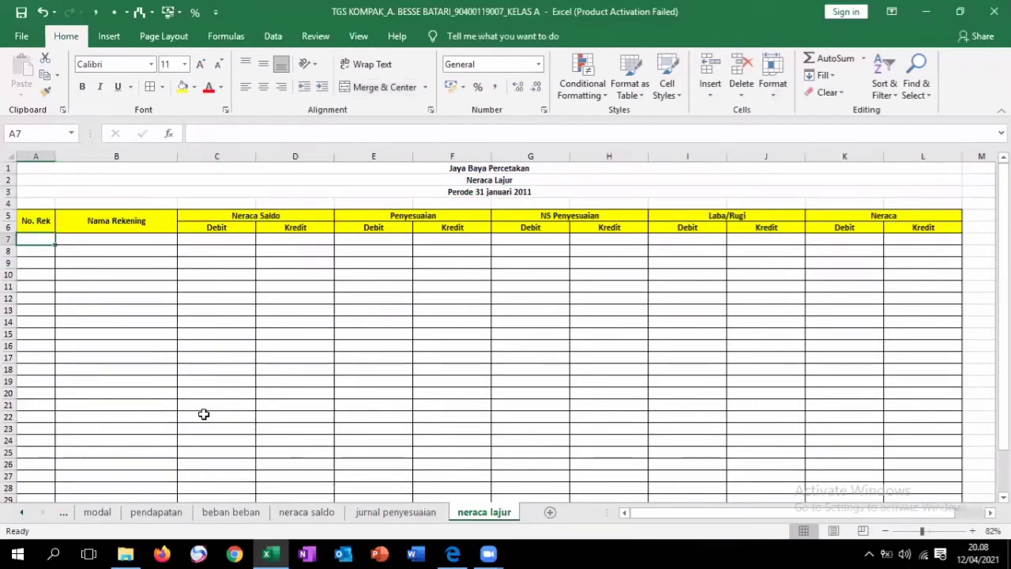
pyautogui.click(304, 513)
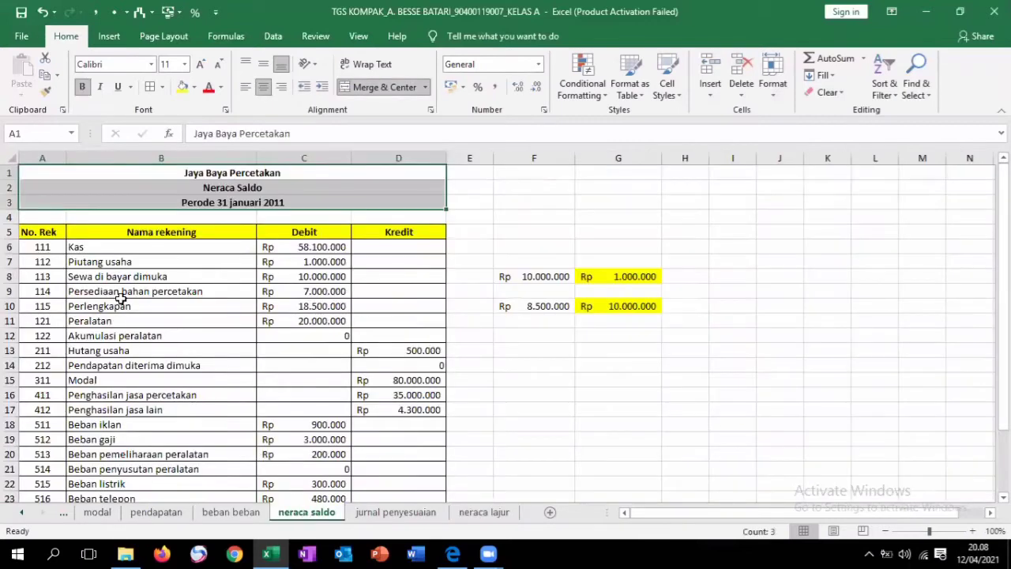
pyautogui.moveTo(38, 246); pyautogui.dragTo(405, 459)
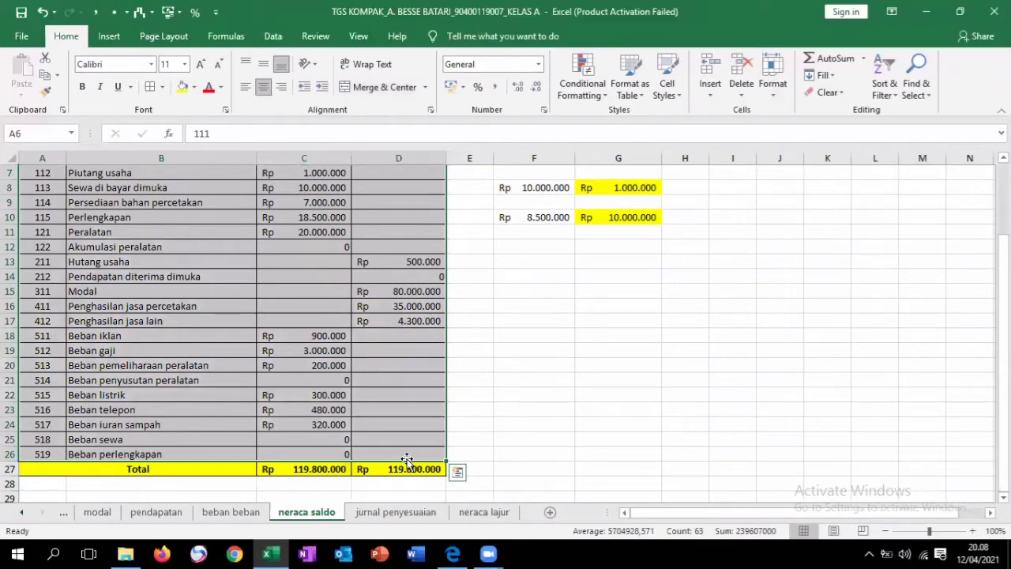
pyautogui.rightClick(417, 360)
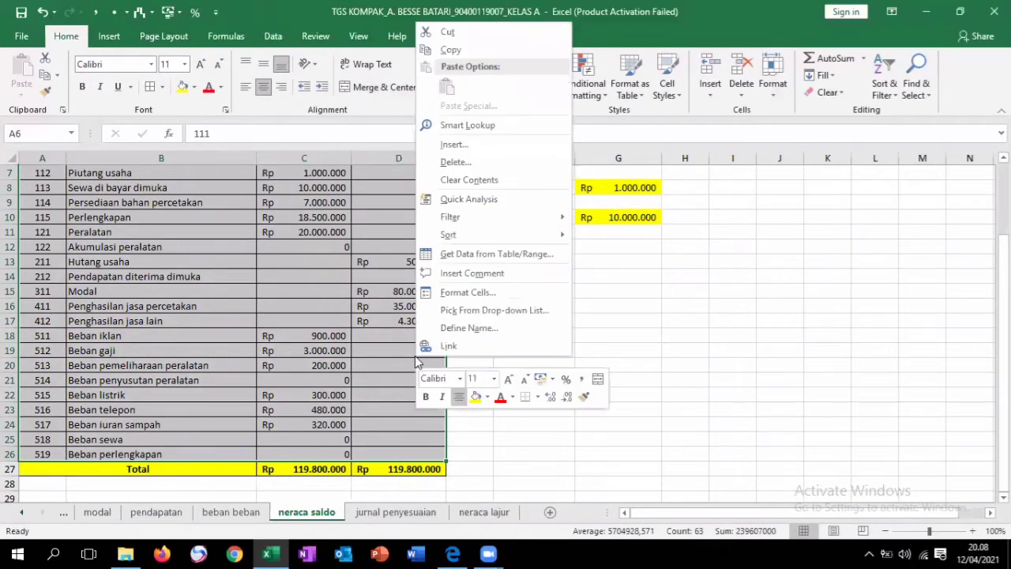
pyautogui.click(483, 32)
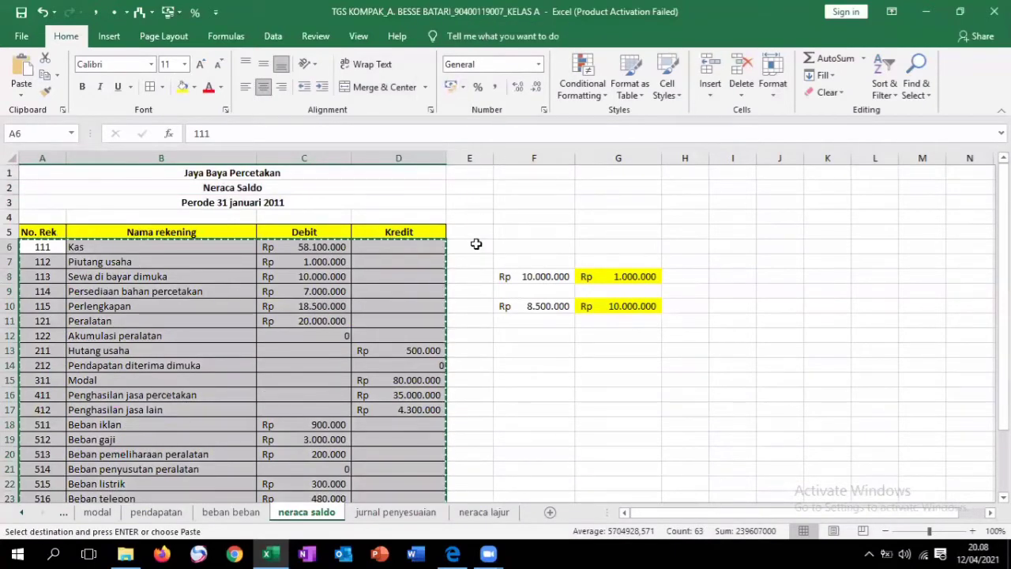
# Paste the copied accounts and balances as values only, starting at A7 of the neraca lajur sheet.
pyautogui.click(483, 512)
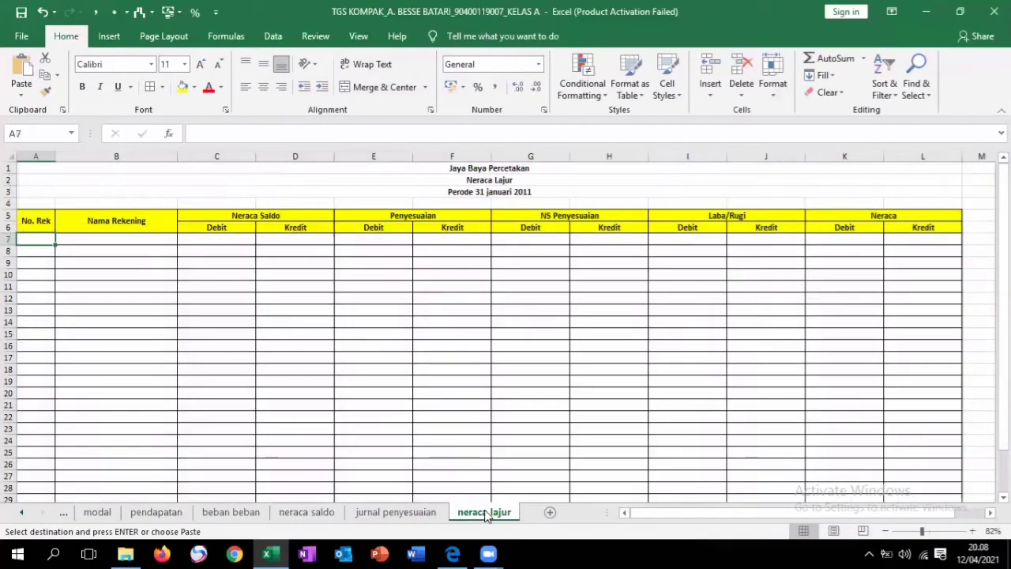
pyautogui.rightClick(37, 237)
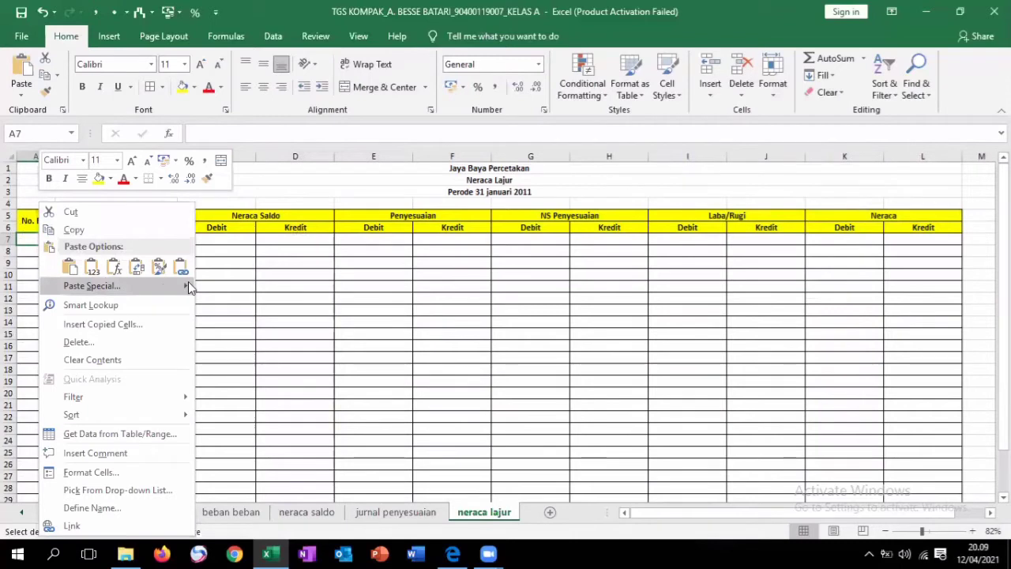
pyautogui.moveTo(188, 284)
pyautogui.click(268, 430)
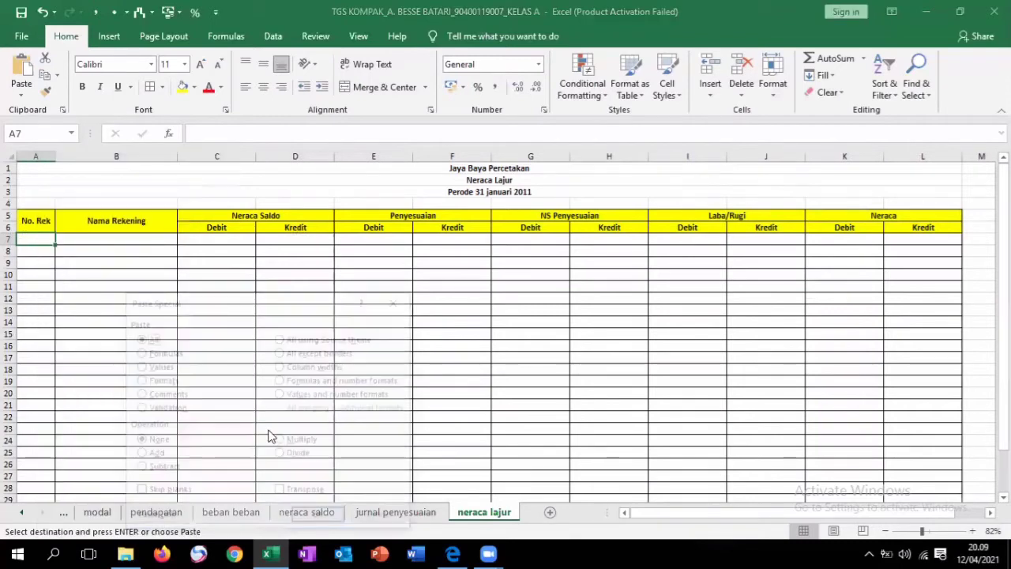
pyautogui.click(140, 366)
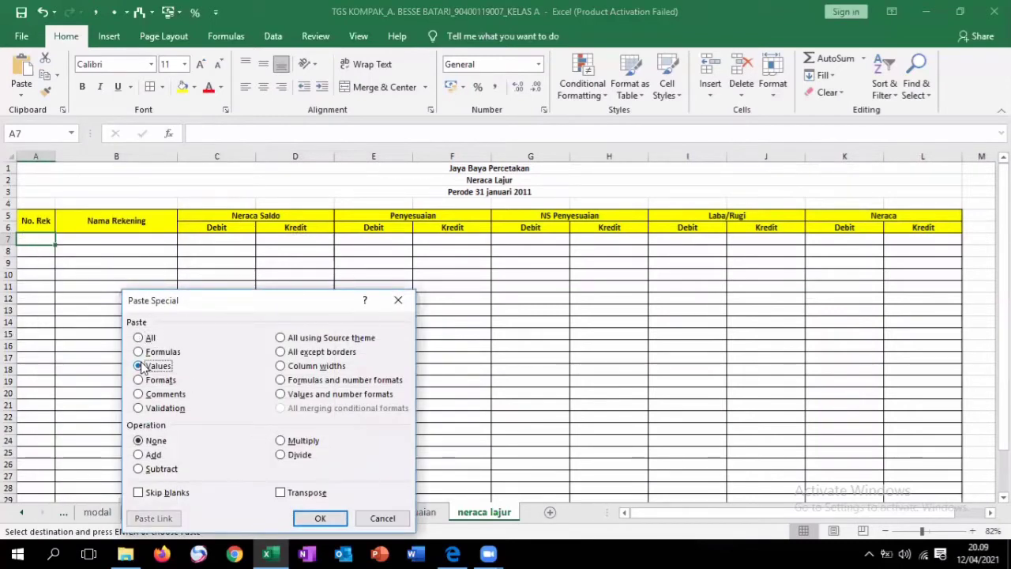
pyautogui.click(321, 520)
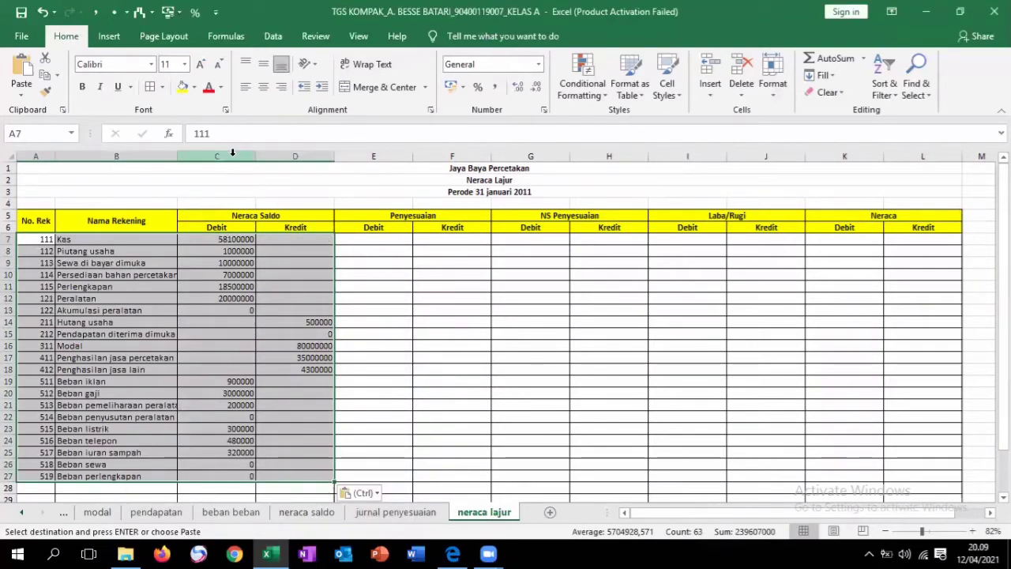
# Format columns C through L as Accounting with the Rp Indonesian currency symbol and no decimal places.
pyautogui.moveTo(232, 155); pyautogui.dragTo(908, 185)
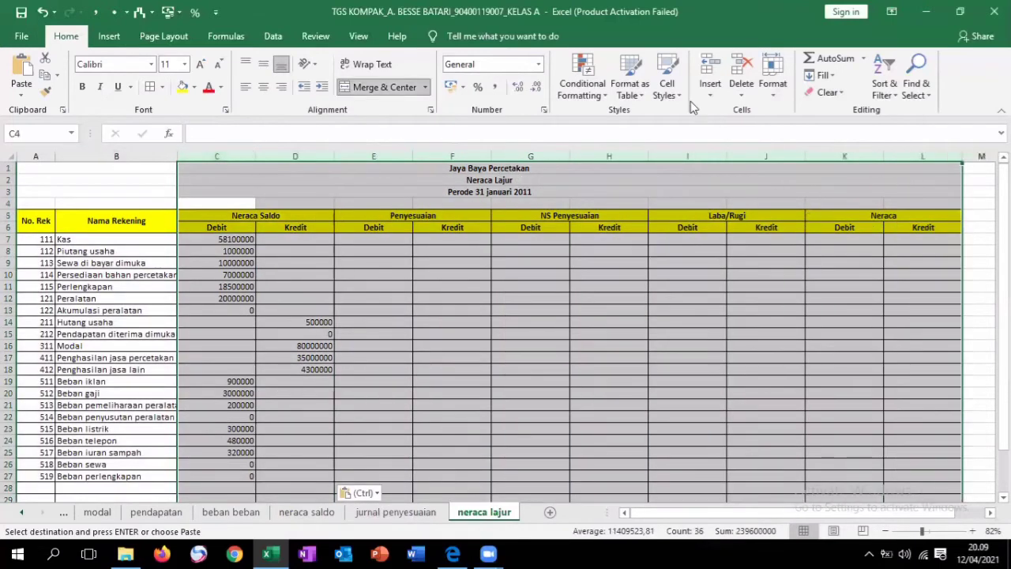
pyautogui.click(538, 64)
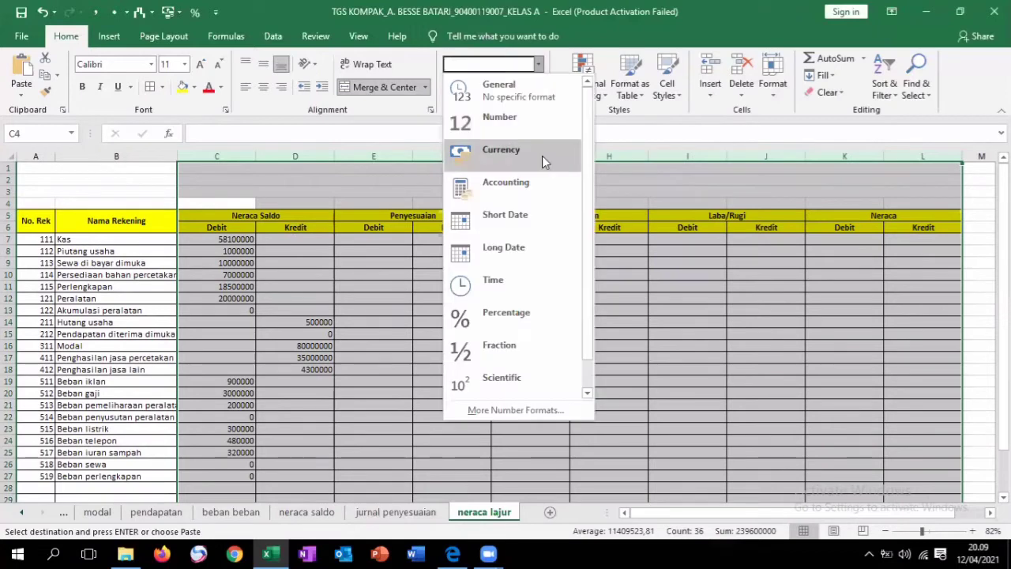
pyautogui.click(521, 190)
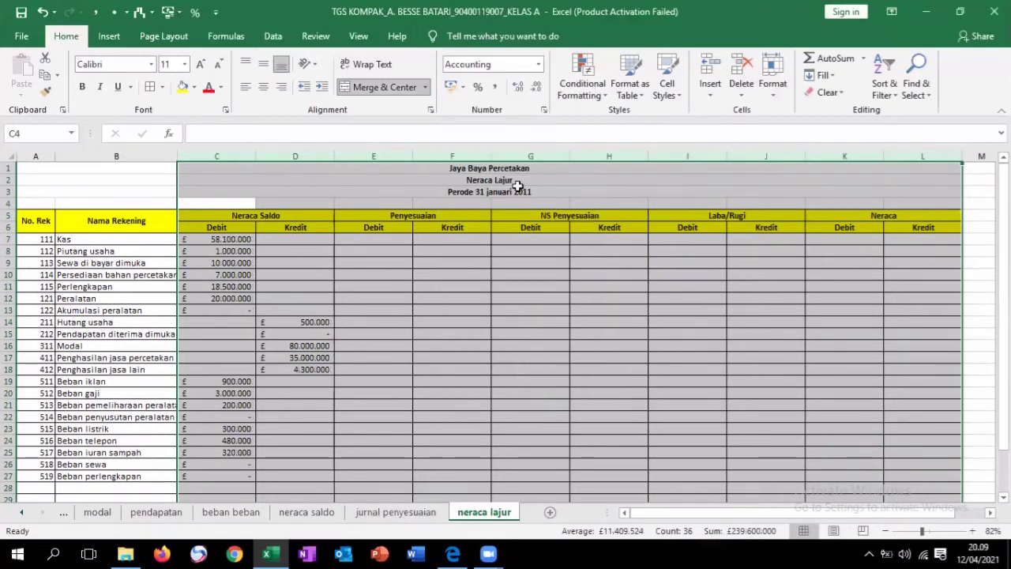
pyautogui.click(464, 89)
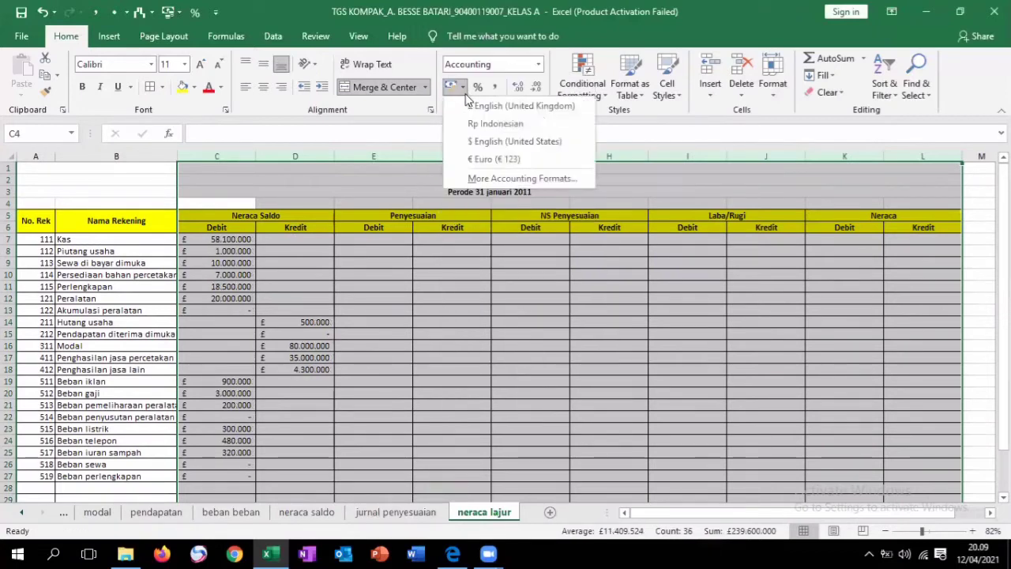
pyautogui.click(468, 125)
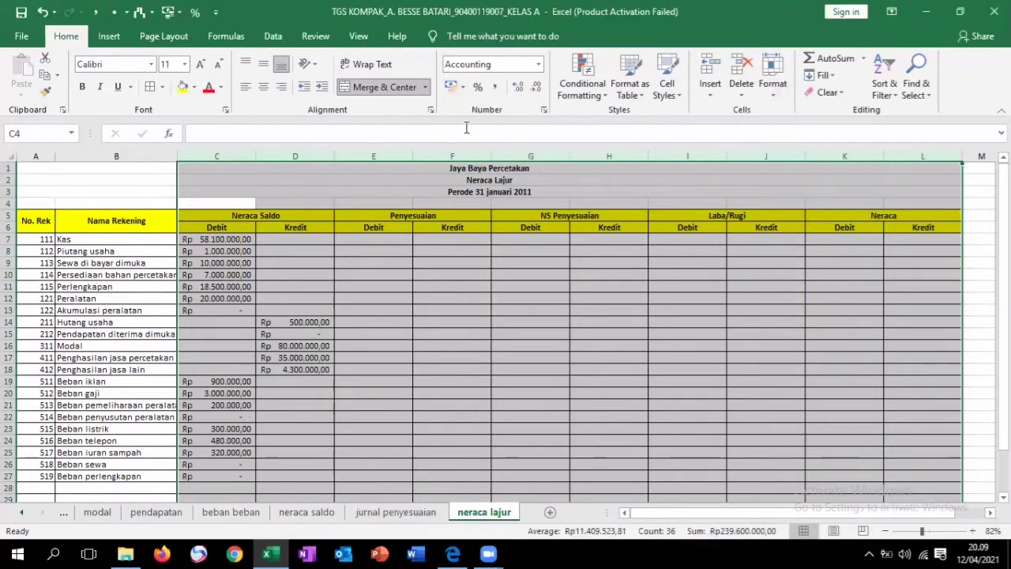
pyautogui.click(535, 89)
pyautogui.click(536, 89)
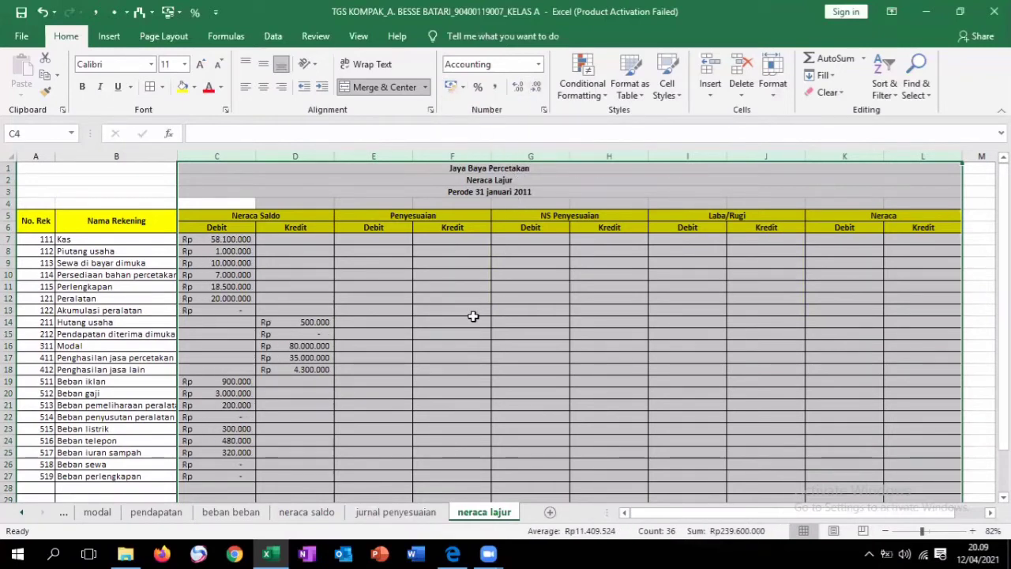
pyautogui.click(387, 273)
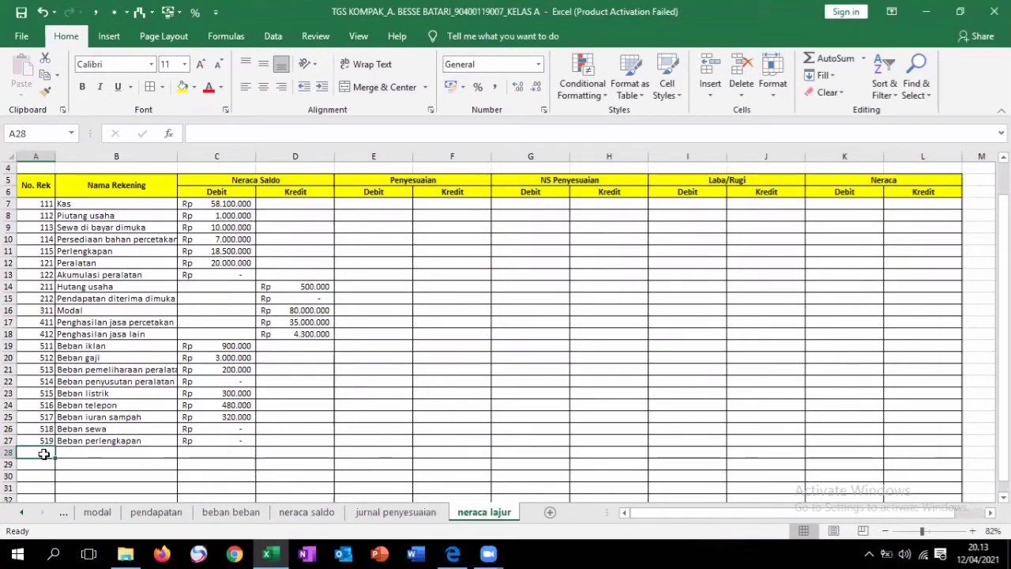
# Enter the label "Jumlah" in A28 below the last account and merge and center it across A28:B28.
pyautogui.write('ju')
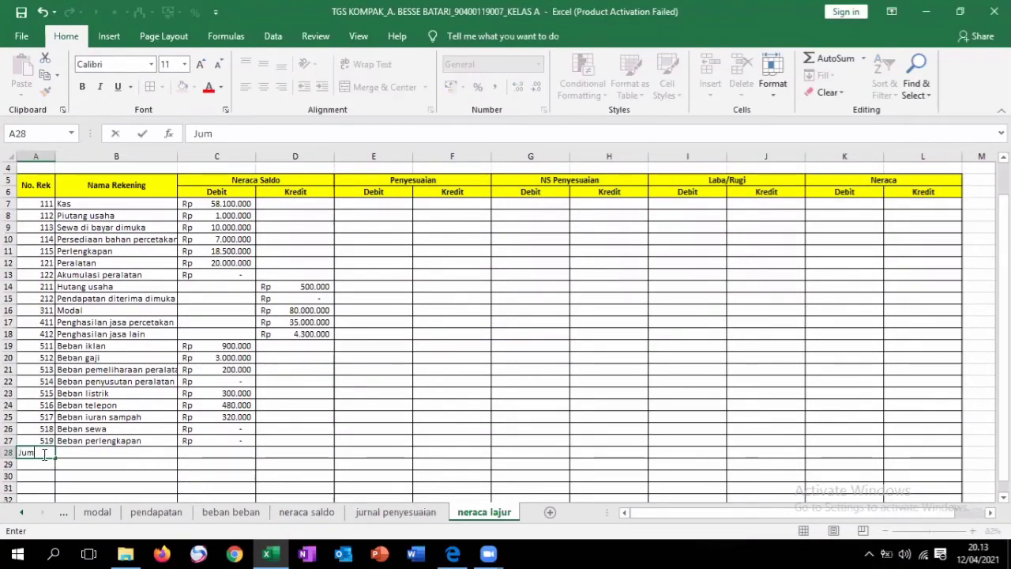
pyautogui.write('mlah')
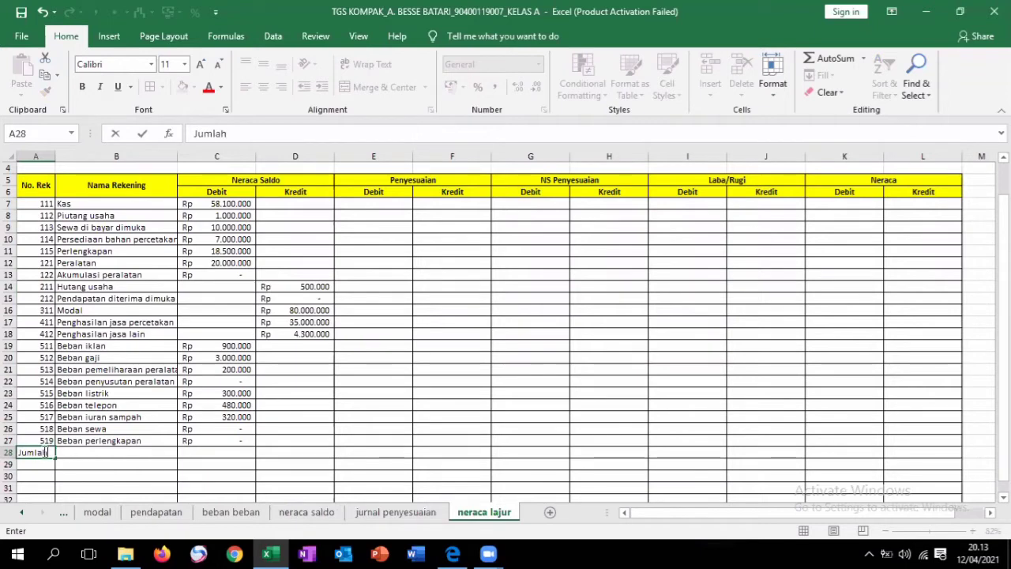
pyautogui.click(45, 452)
pyautogui.click(70, 452)
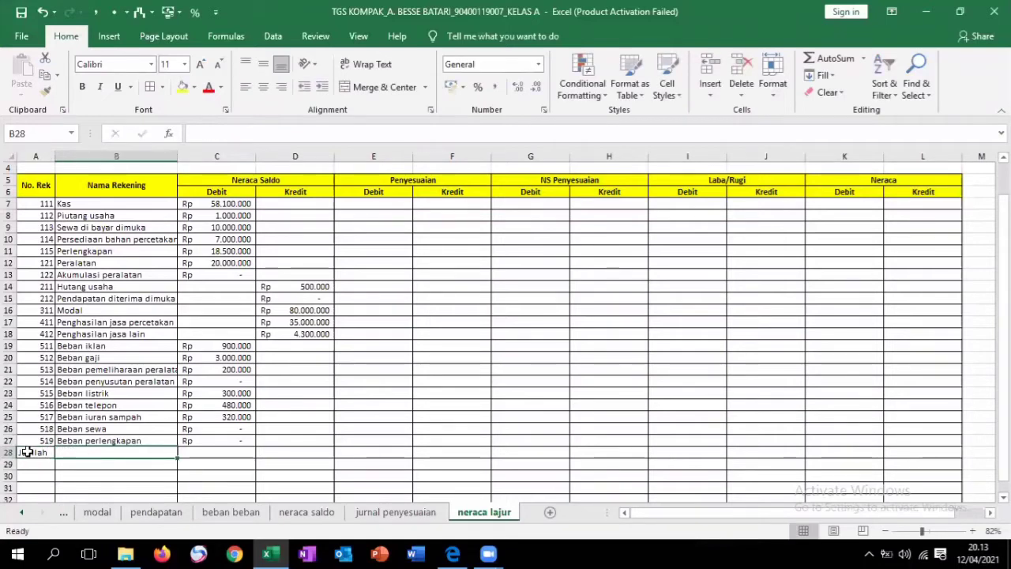
pyautogui.click(34, 451)
pyautogui.moveTo(33, 452); pyautogui.dragTo(84, 451)
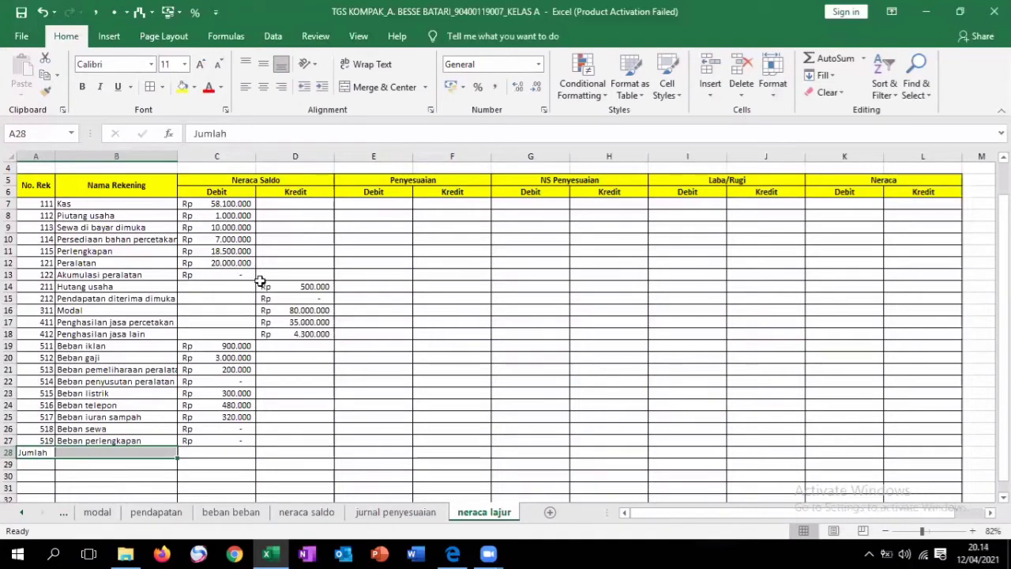
pyautogui.click(377, 88)
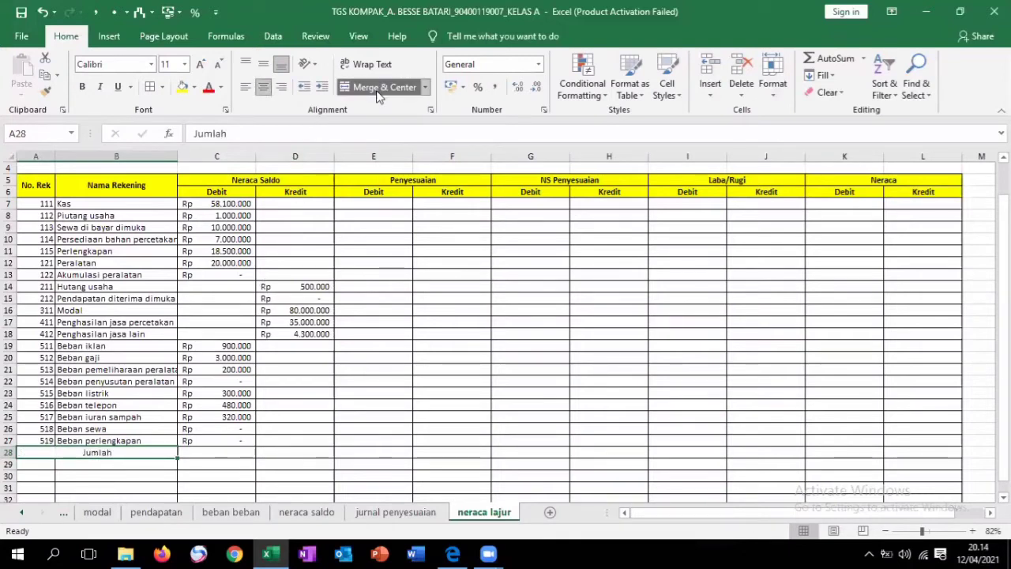
# Total the Neraca Saldo debit column in C28 with =SUM(C7:C27) and extend the formula to the kredit column in D28.
pyautogui.click(220, 449)
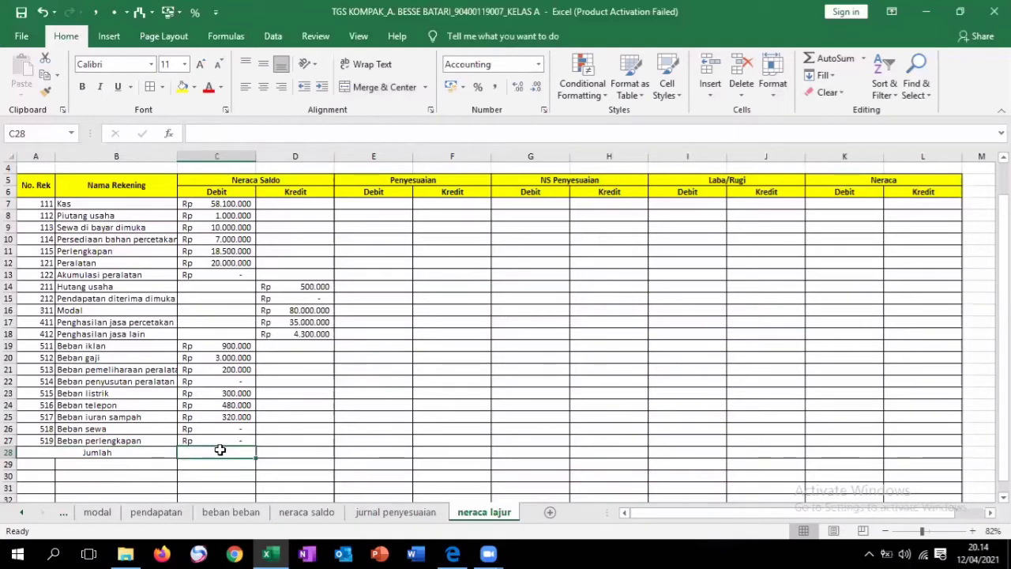
pyautogui.write('=')
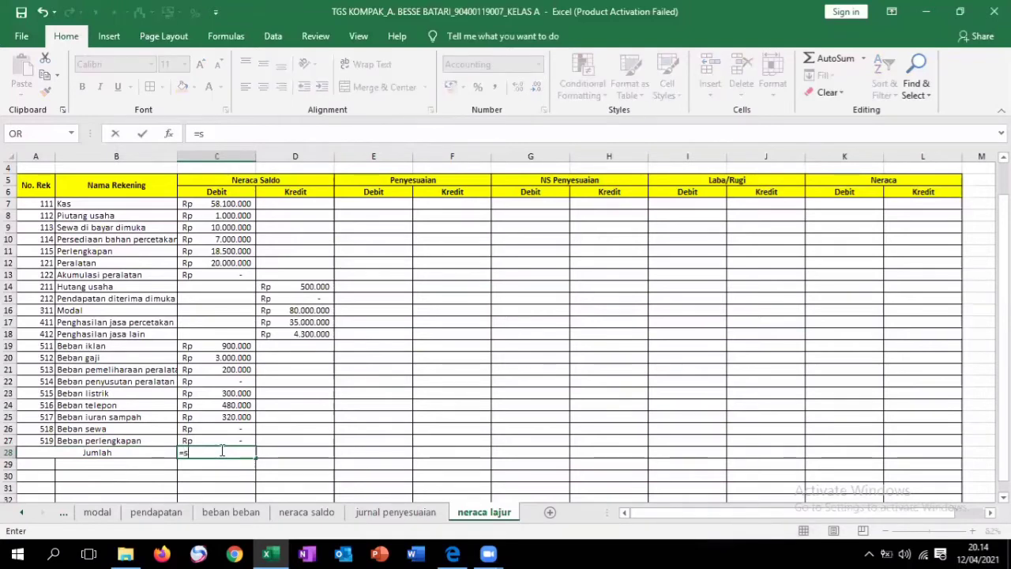
pyautogui.write('sum(')
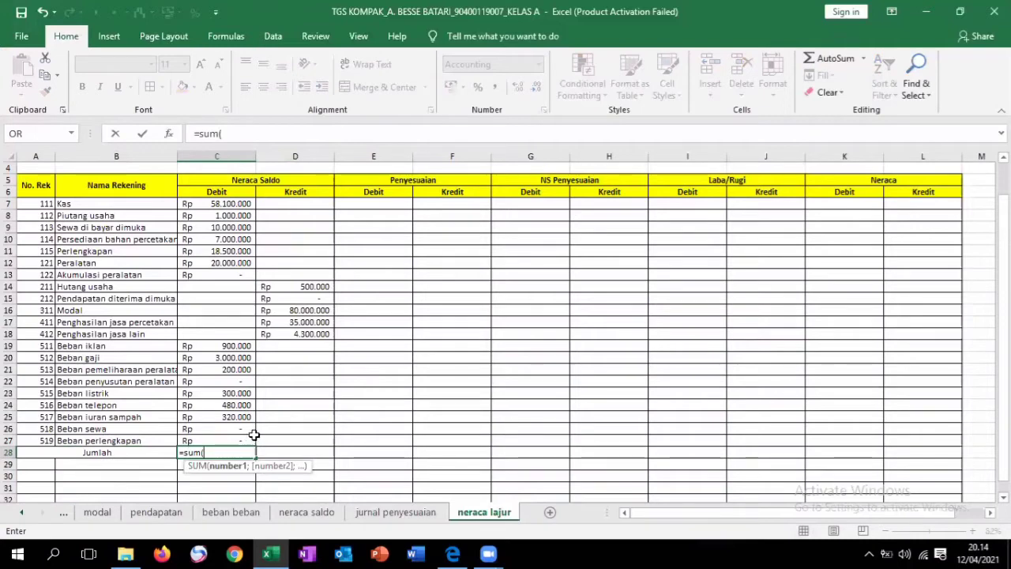
pyautogui.moveTo(248, 440); pyautogui.dragTo(206, 211)
pyautogui.moveTo(207, 207); pyautogui.dragTo(206, 208)
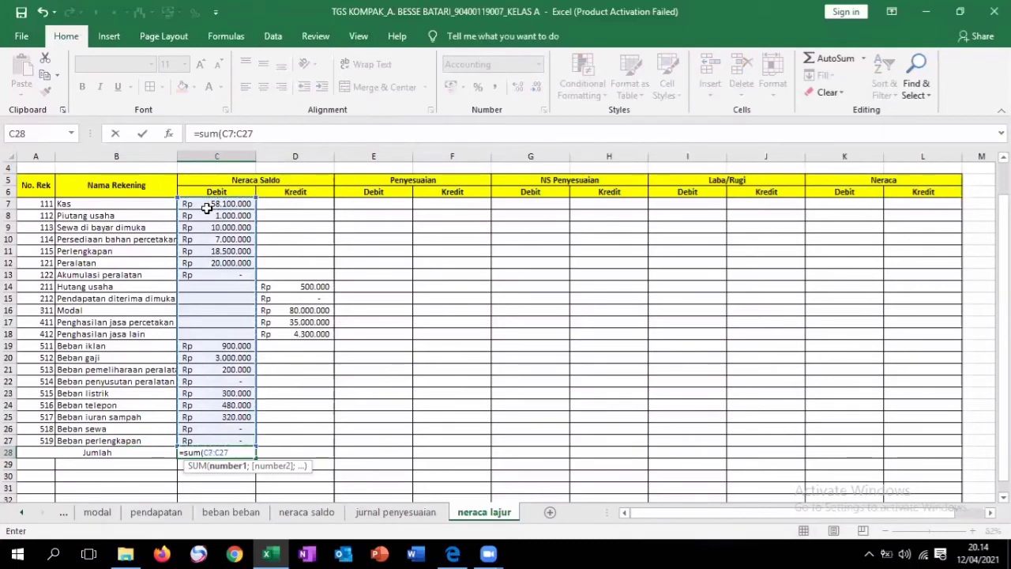
pyautogui.press('Return')
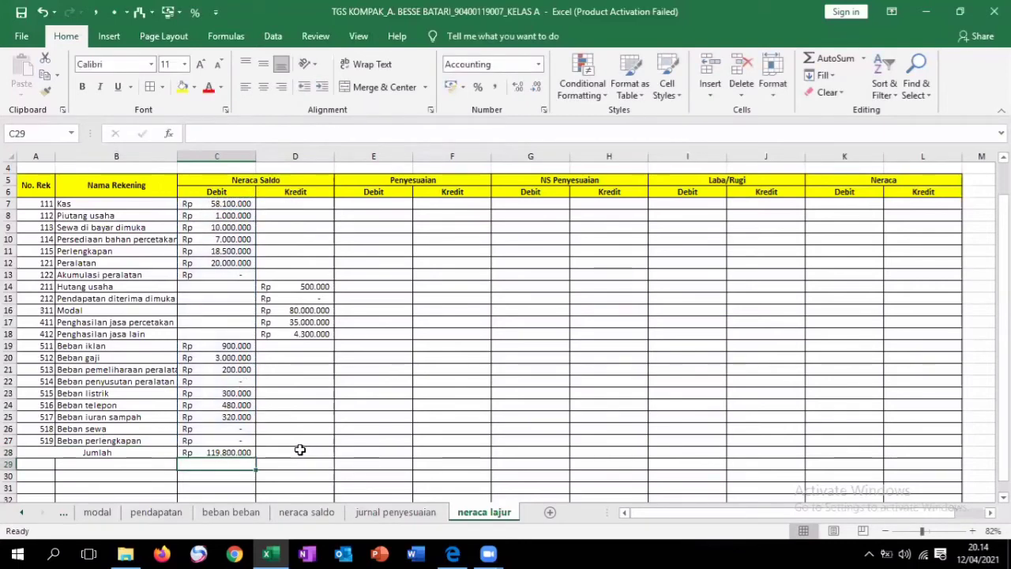
pyautogui.click(245, 453)
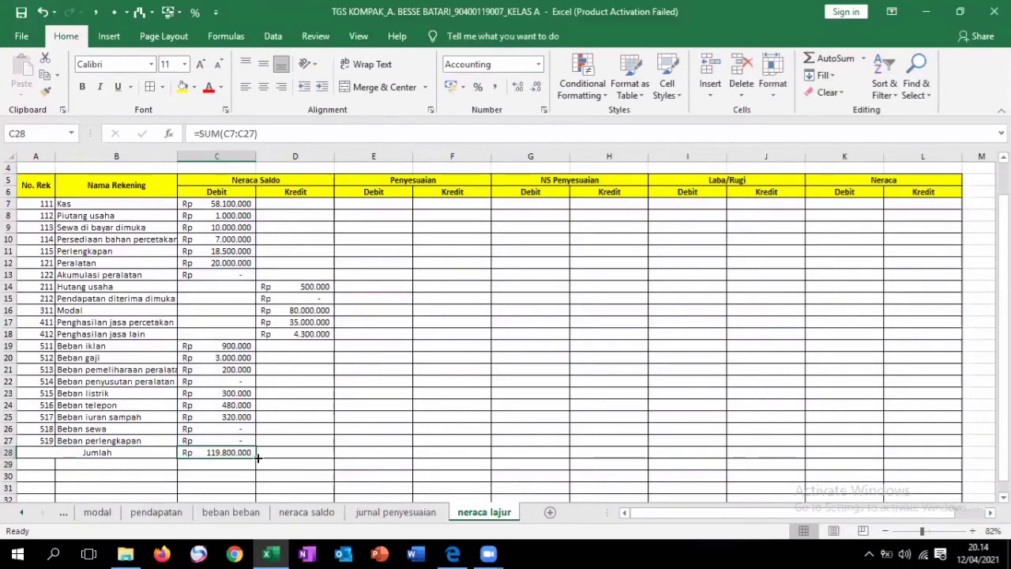
pyautogui.moveTo(261, 455); pyautogui.dragTo(316, 451)
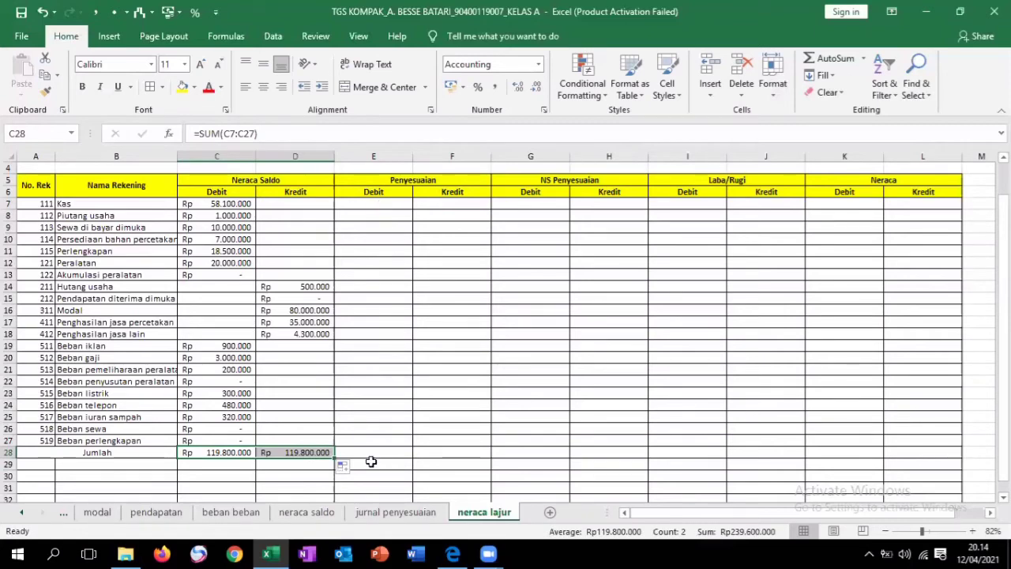
# Consult the jurnal penyesuaian sheet and enter its Beban perlengkapan adjustment of 10000000 in the Penyesuaian debit cell E27 of neraca lajur.
pyautogui.click(389, 514)
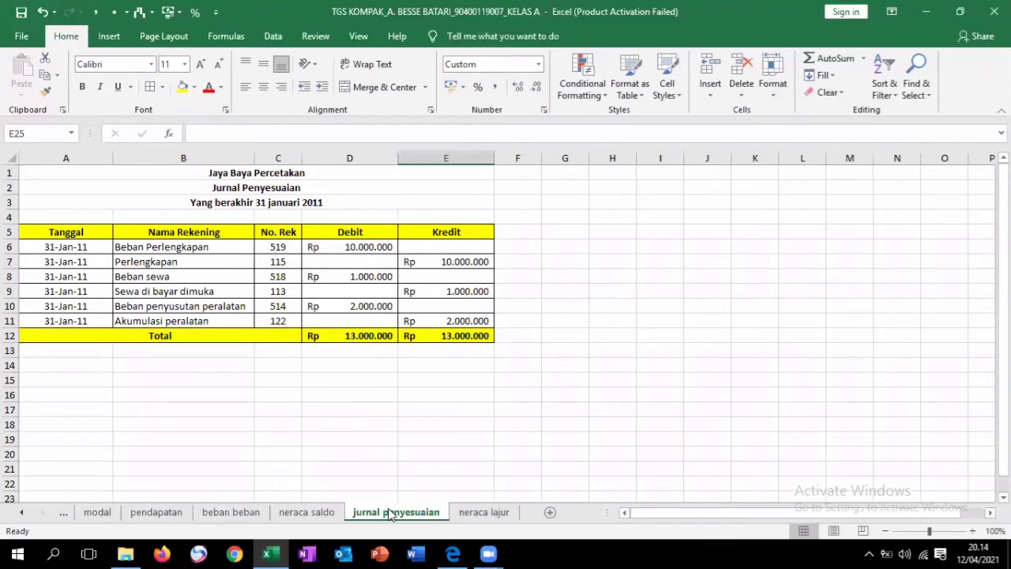
pyautogui.click(479, 515)
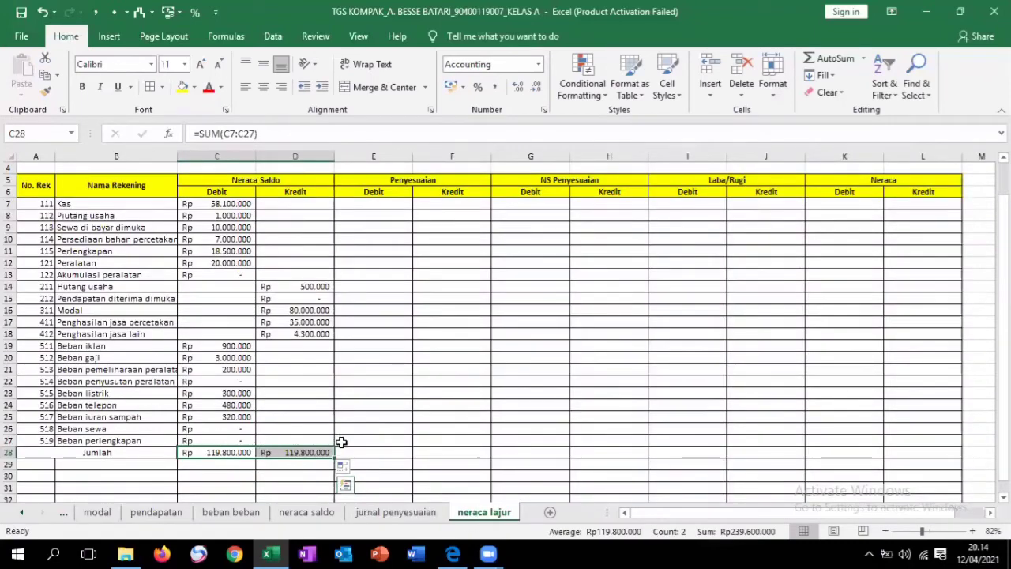
pyautogui.click(338, 442)
pyautogui.write('1')
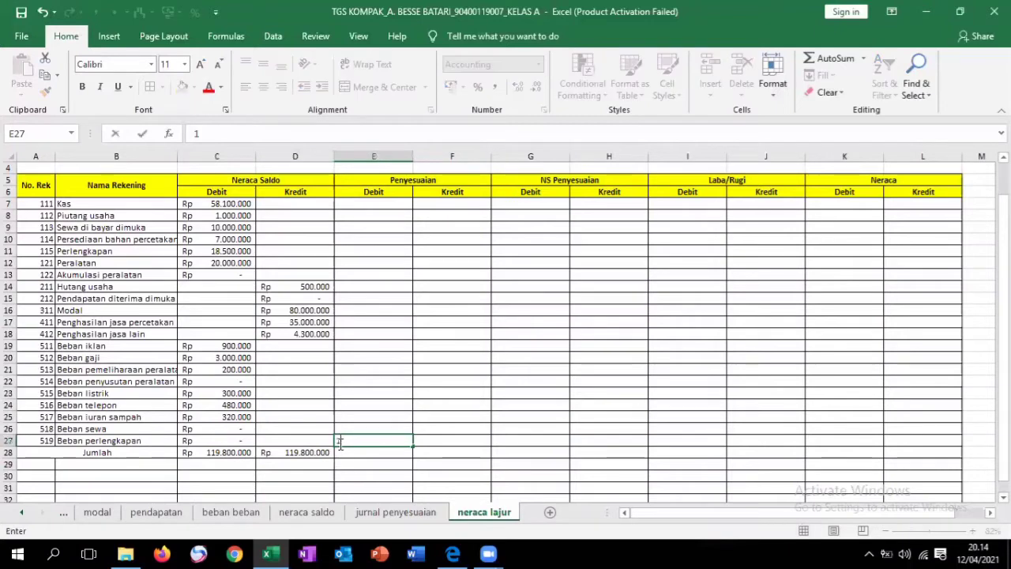
pyautogui.write('0000000')
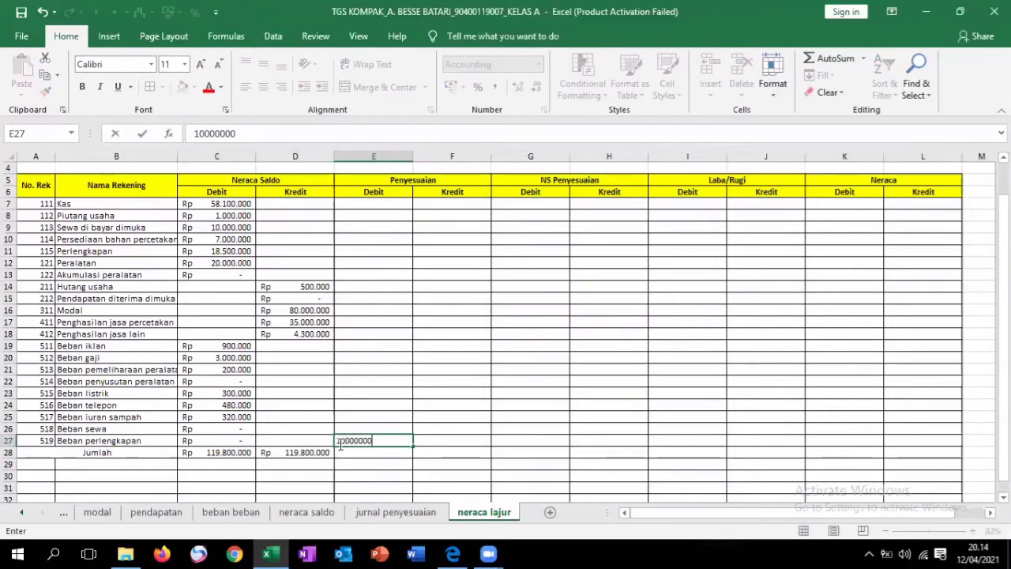
pyautogui.press('Return')
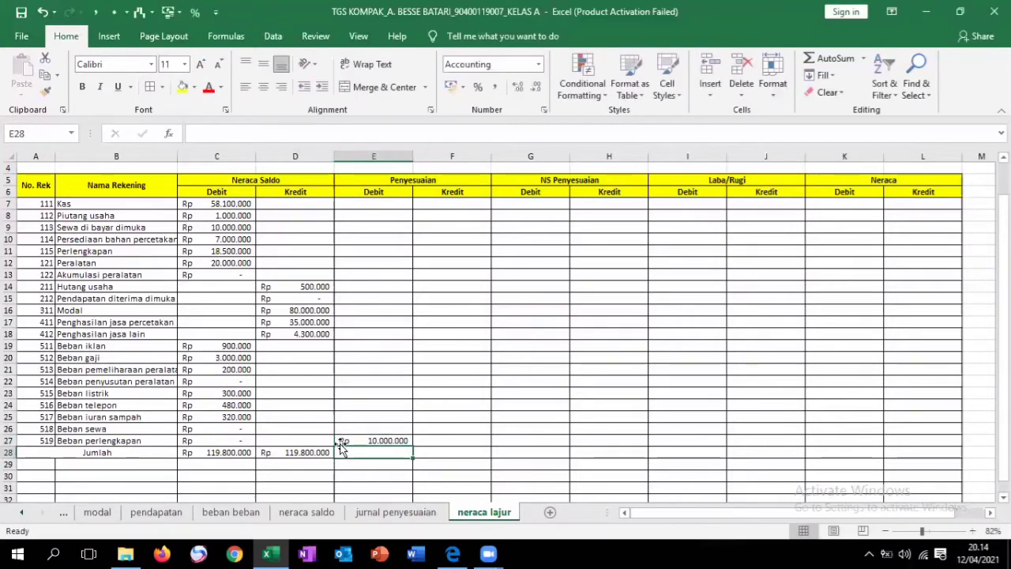
# Consult the jurnal penyesuaian sheet and enter its Perlengkapan adjustment of 10000000 in the Penyesuaian kredit cell F11 of neraca lajur.
pyautogui.click(414, 511)
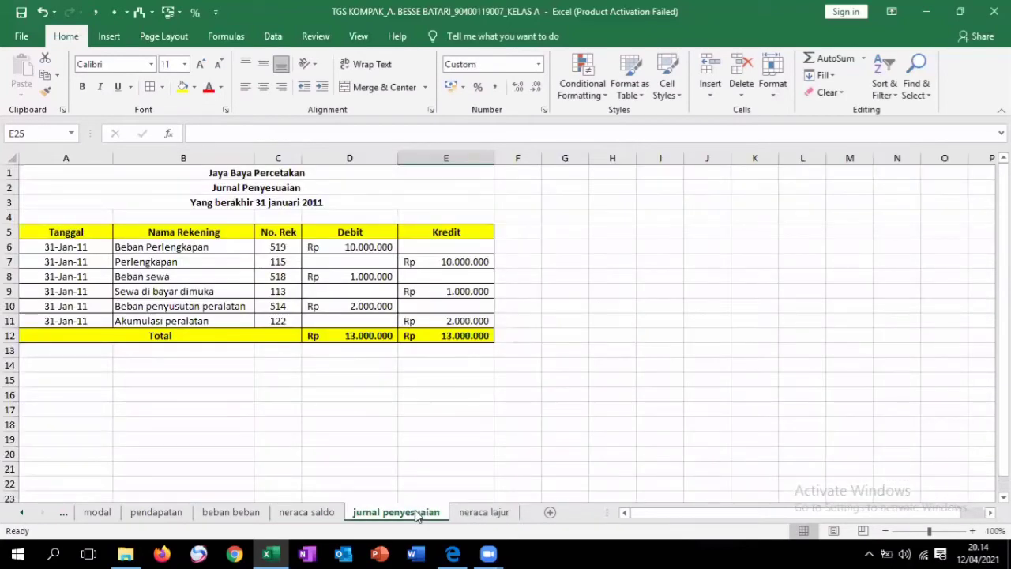
pyautogui.click(484, 520)
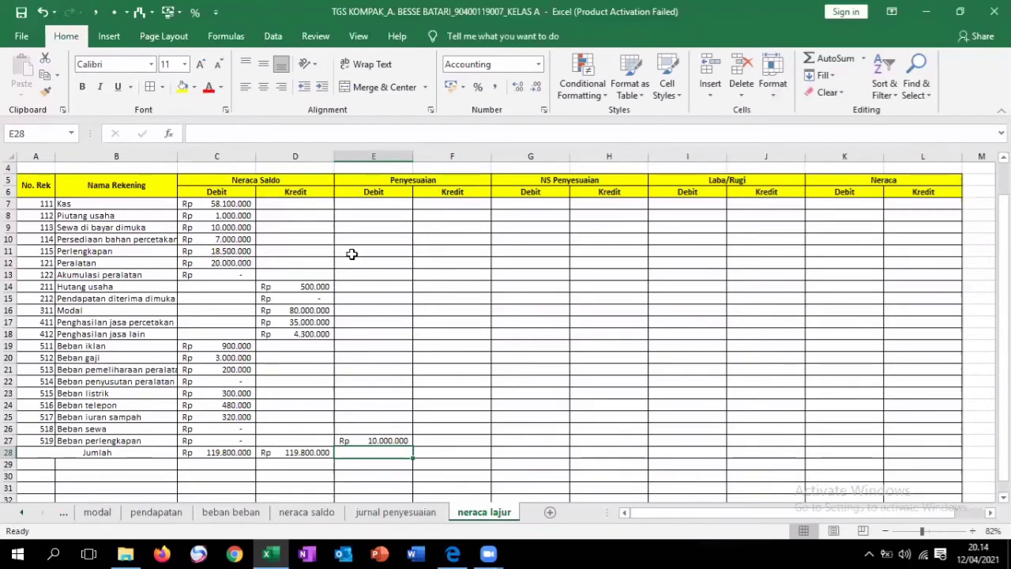
pyautogui.click(428, 252)
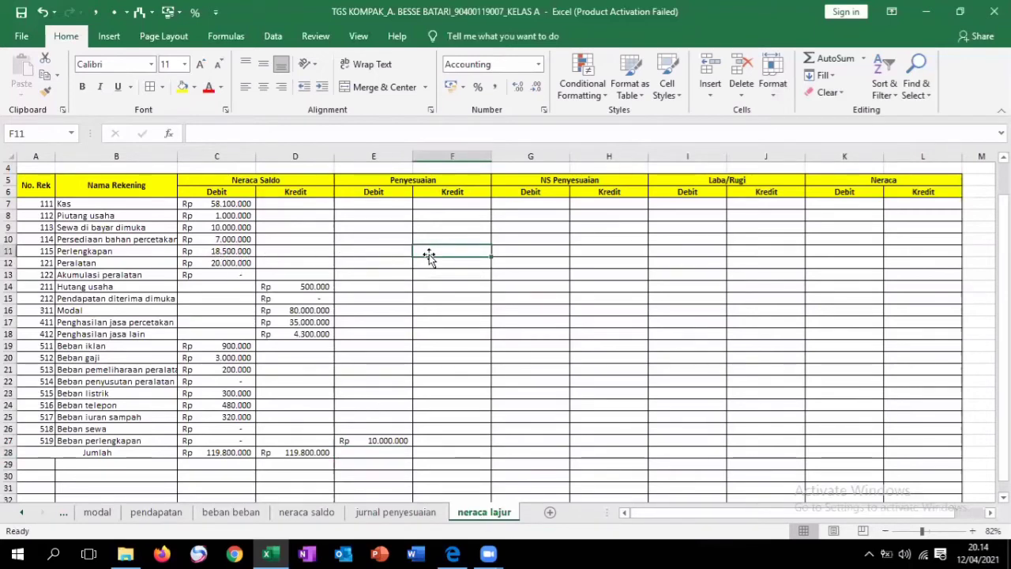
pyautogui.write('10000000')
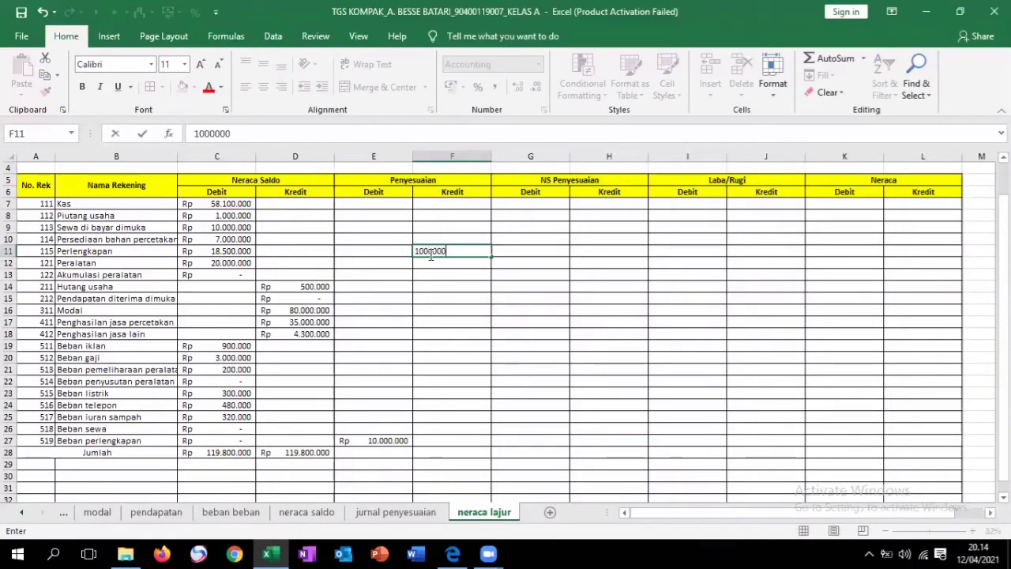
pyautogui.hotkey('ctrl', 'Return')
pyautogui.press('Return')
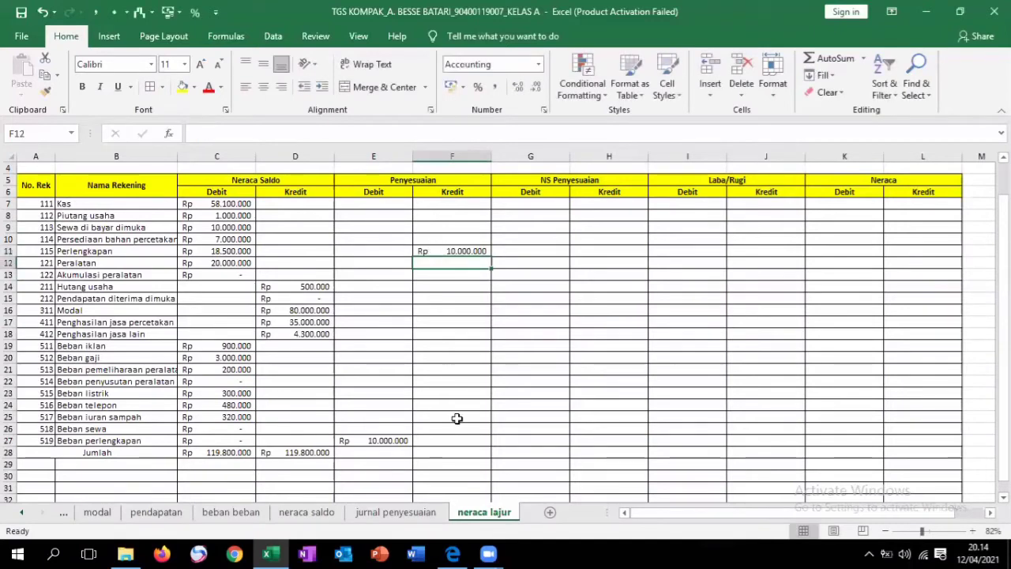
# Consult the jurnal penyesuaian sheet and enter its Beban sewa adjustment of 1000000 in the Penyesuaian debit cell E26 of neraca lajur.
pyautogui.click(394, 513)
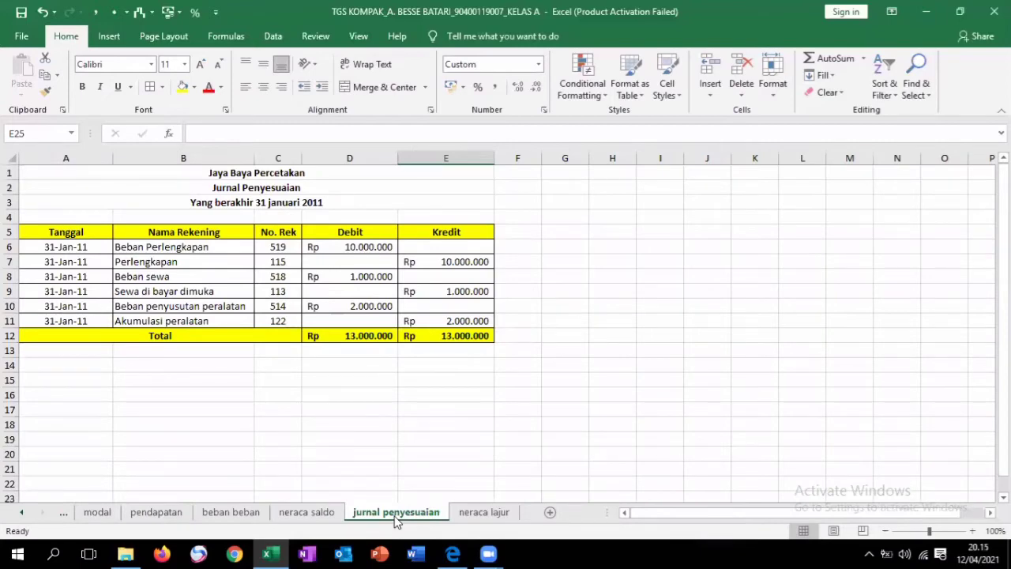
pyautogui.click(481, 513)
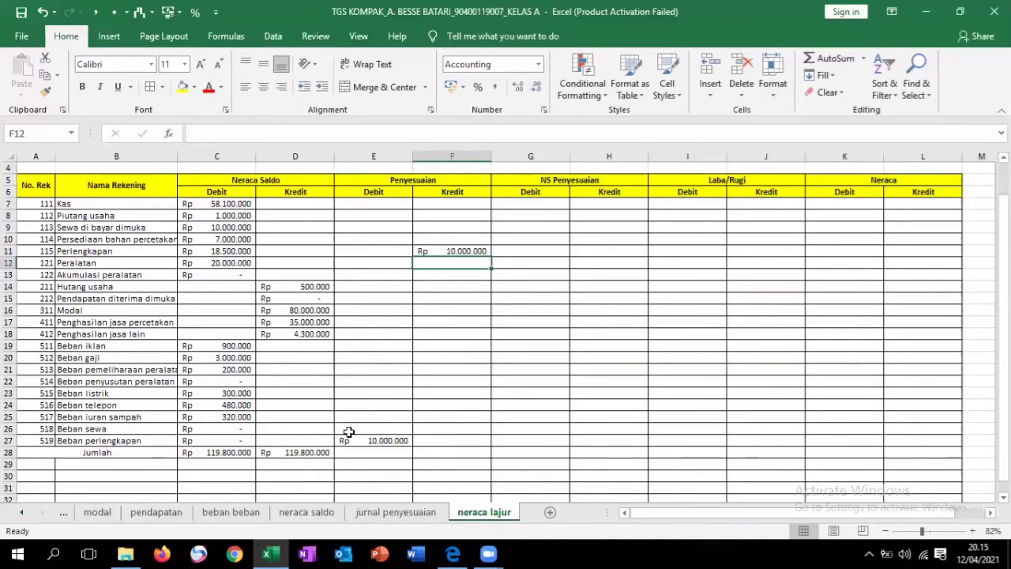
pyautogui.click(382, 434)
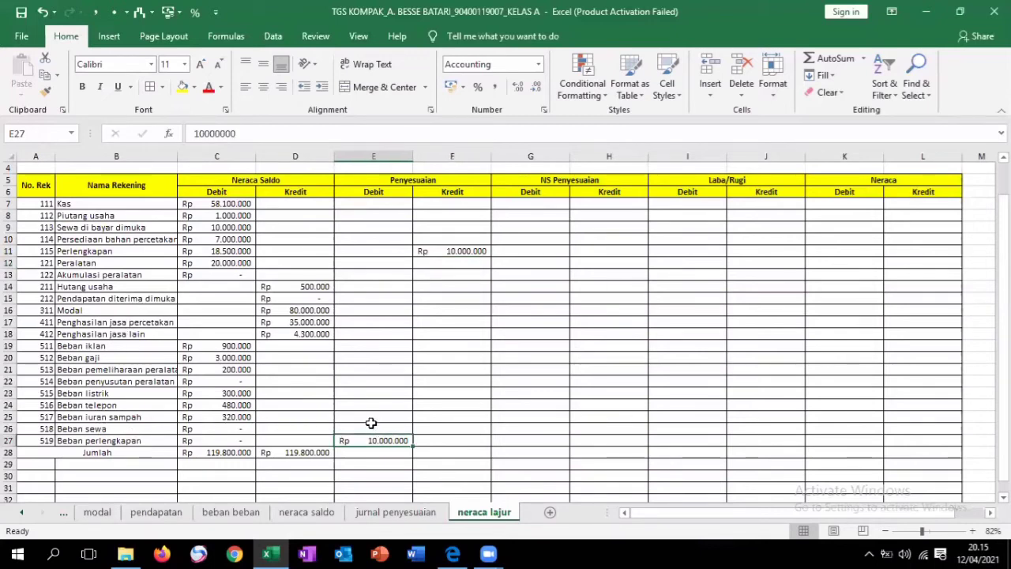
pyautogui.click(387, 513)
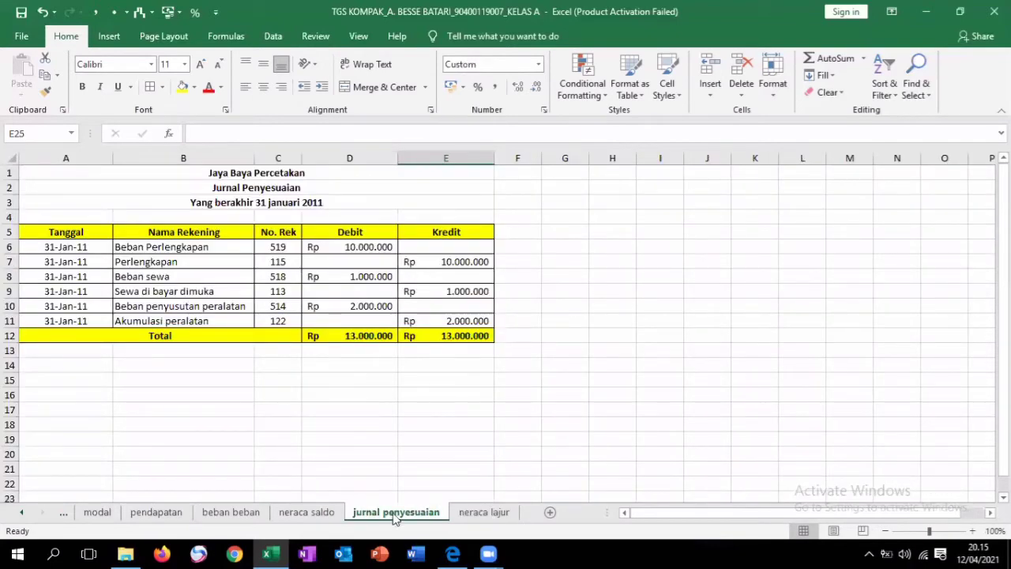
pyautogui.click(480, 513)
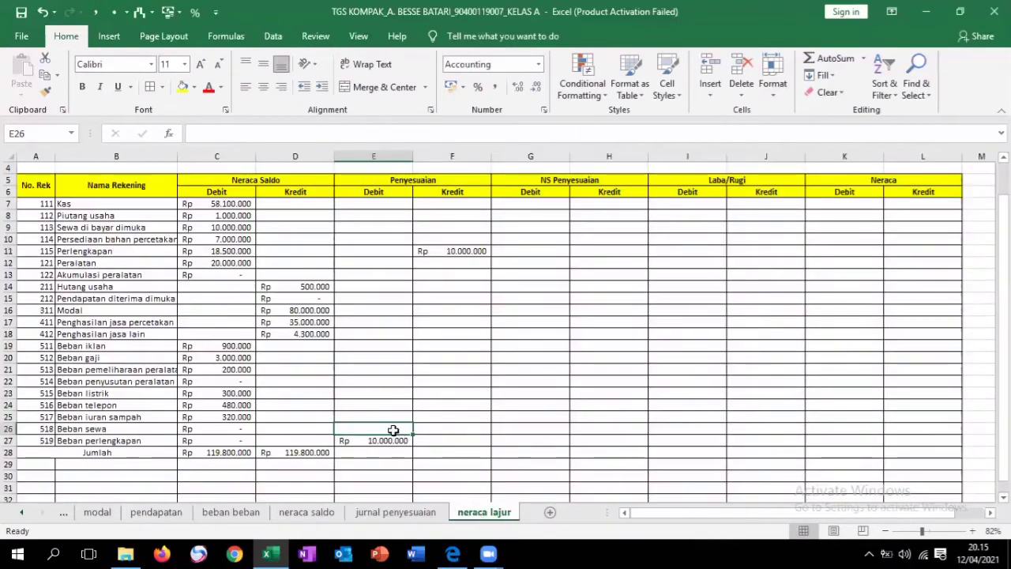
pyautogui.write('1000000')
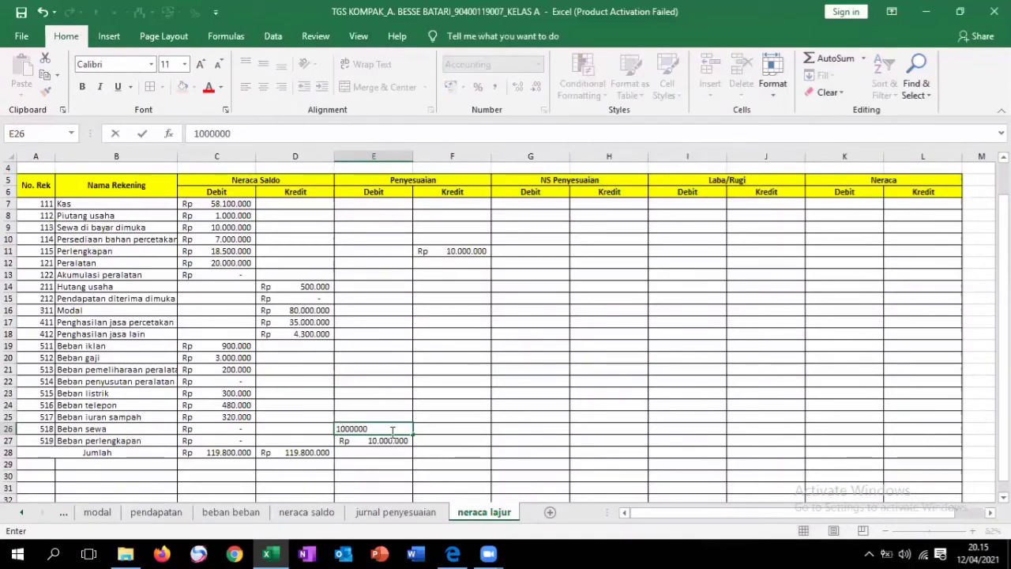
pyautogui.press('Return')
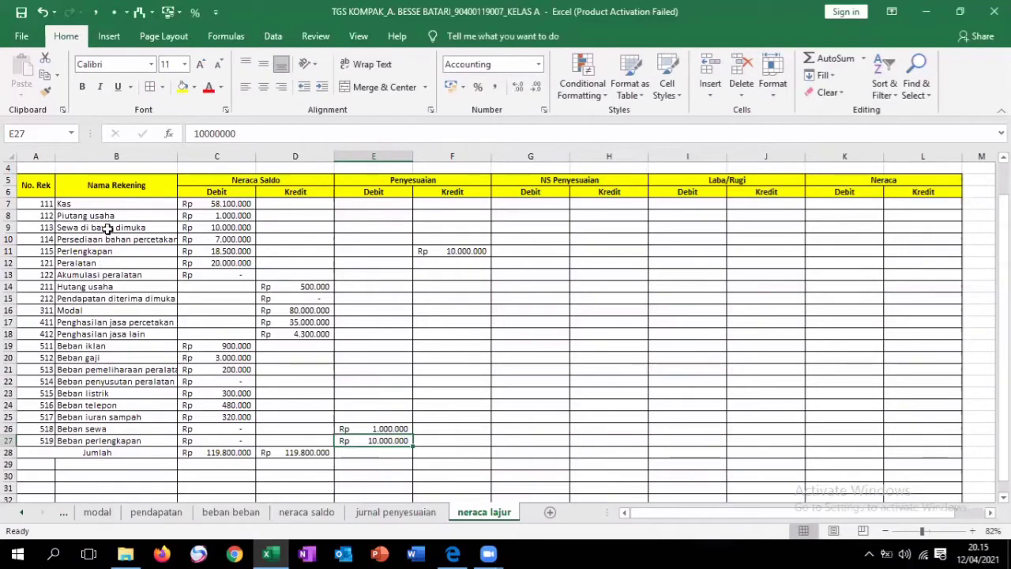
# Enter the Sewa di bayar dimuka adjustment of 1000000 in the Penyesuaian kredit cell F9.
pyautogui.click(425, 227)
pyautogui.write('1000000')
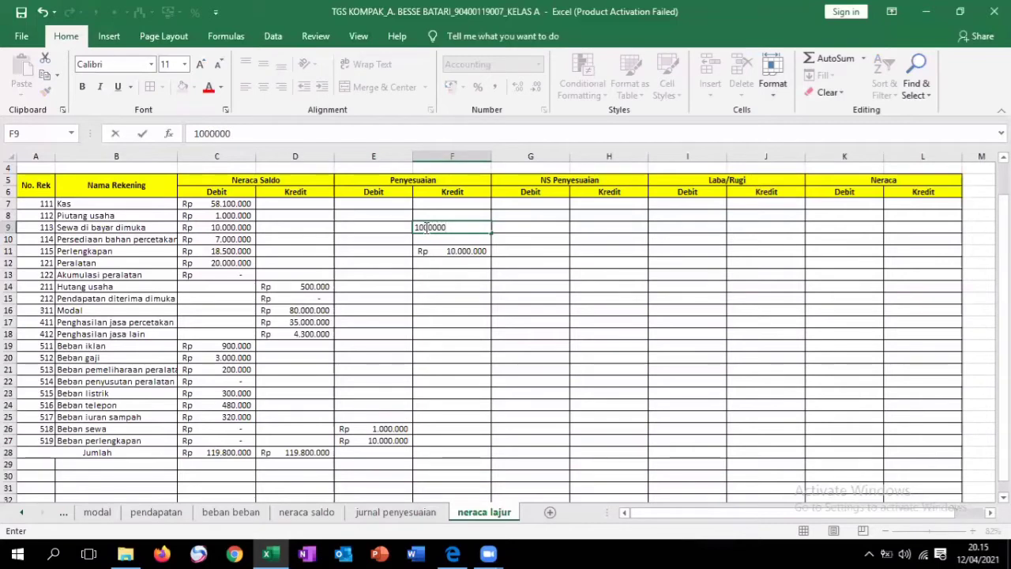
pyautogui.press('Return')
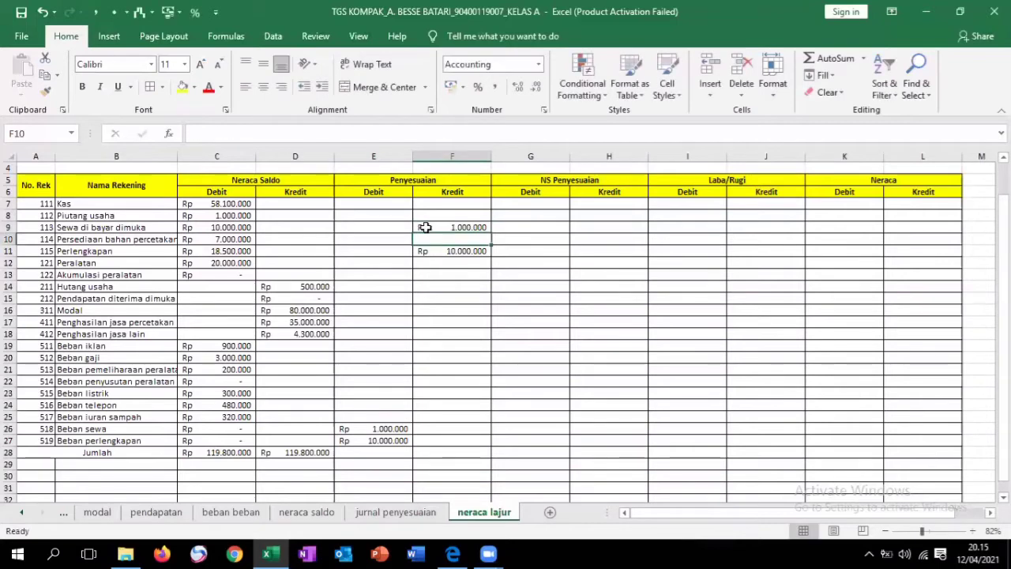
# Consult the jurnal penyesuaian sheet and enter its Beban penyusutan peralatan adjustment of 2000000 in the Penyesuaian debit cell E22 of neraca lajur.
pyautogui.click(412, 513)
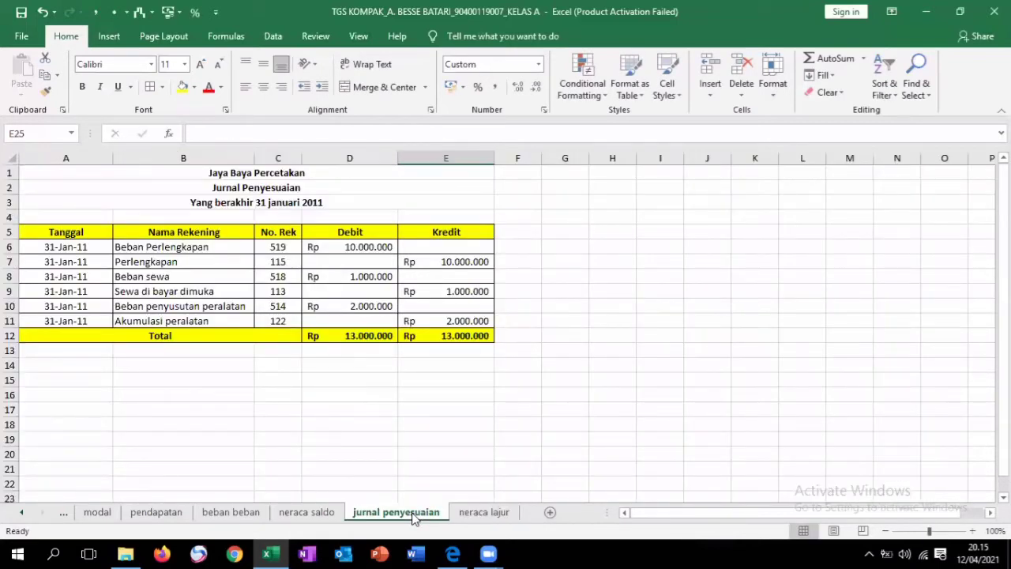
pyautogui.click(469, 513)
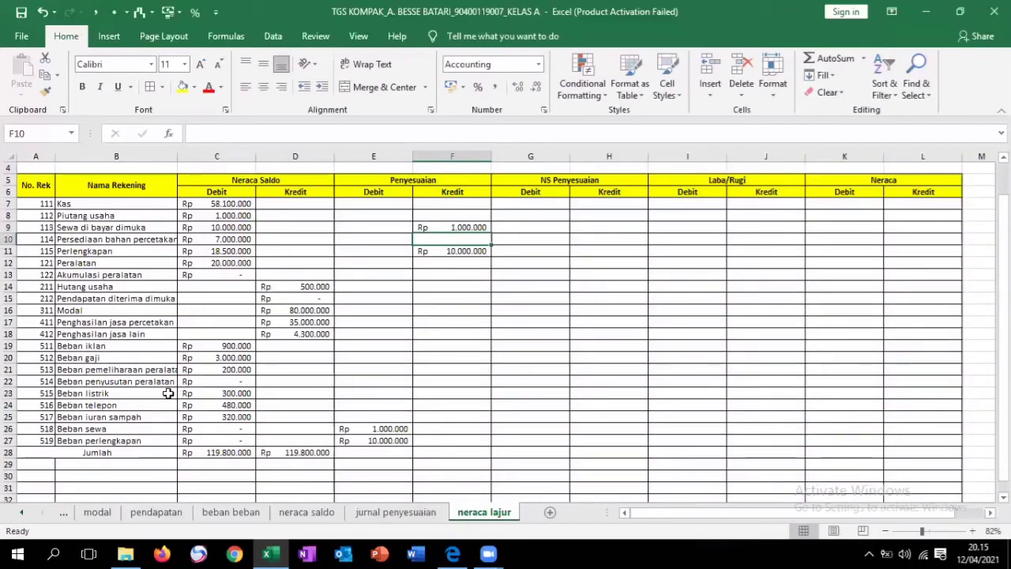
pyautogui.click(345, 387)
pyautogui.write('2')
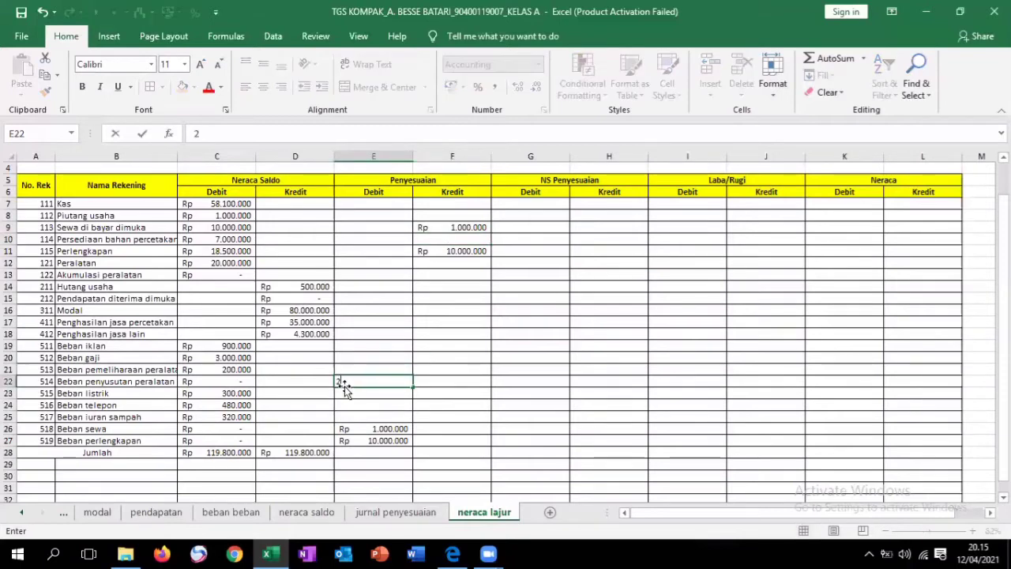
pyautogui.write('.000.000')
pyautogui.press('Return')
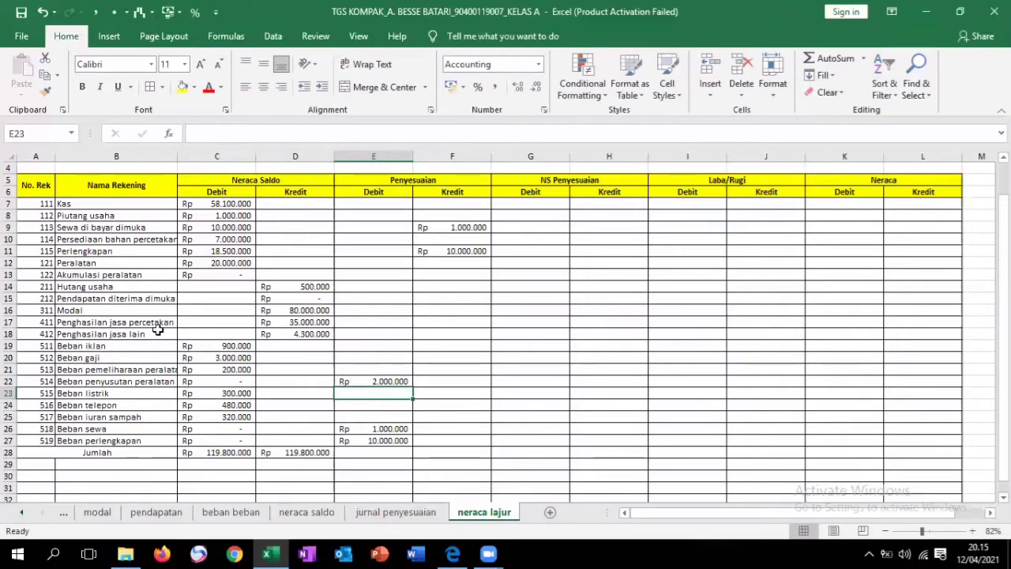
# Enter the Akumulasi peralatan adjustment of 2000000 in the Penyesuaian kredit cell F13.
pyautogui.click(427, 277)
pyautogui.write('2.000.')
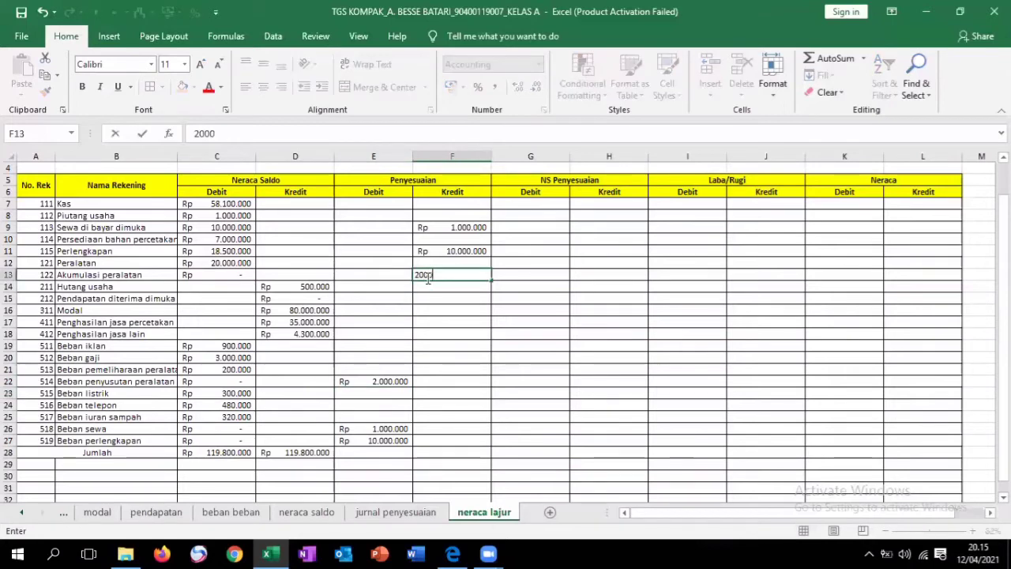
pyautogui.write('000')
pyautogui.press('Return')
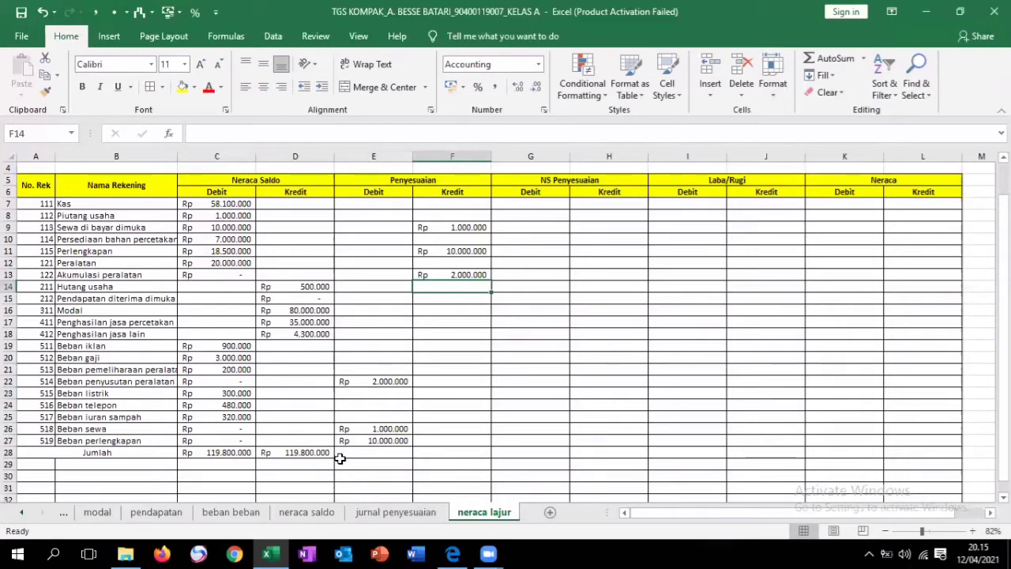
# Extend the Jumlah sum formula from D28 across the Penyesuaian debit and kredit columns in E28:F28.
pyautogui.click(316, 454)
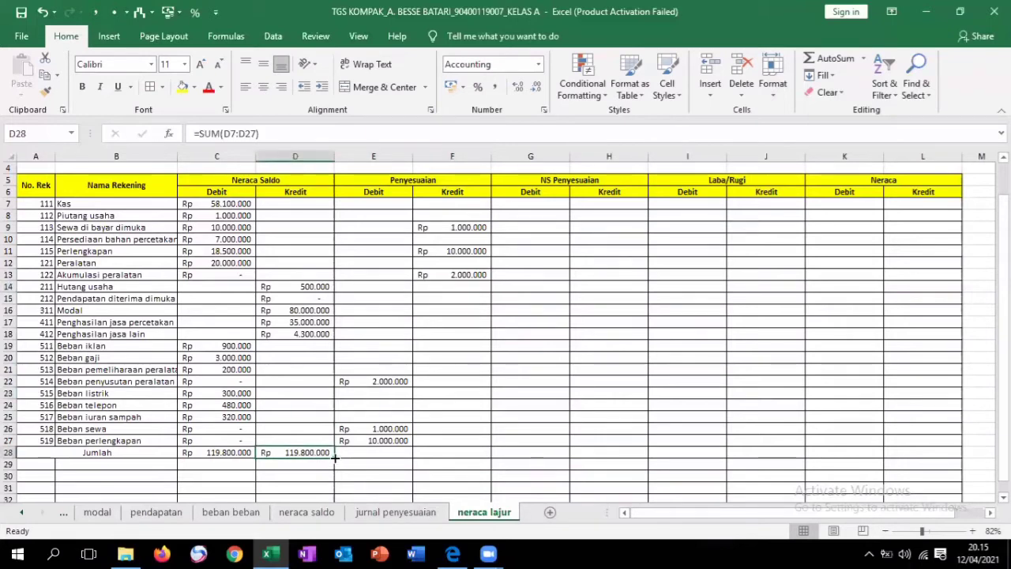
pyautogui.moveTo(334, 457); pyautogui.dragTo(475, 449)
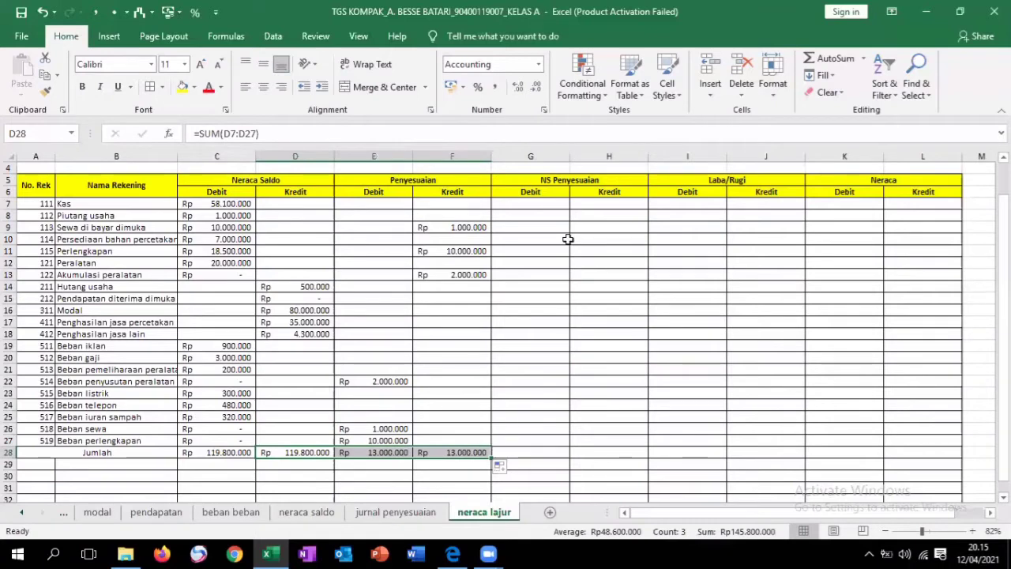
pyautogui.click(525, 207)
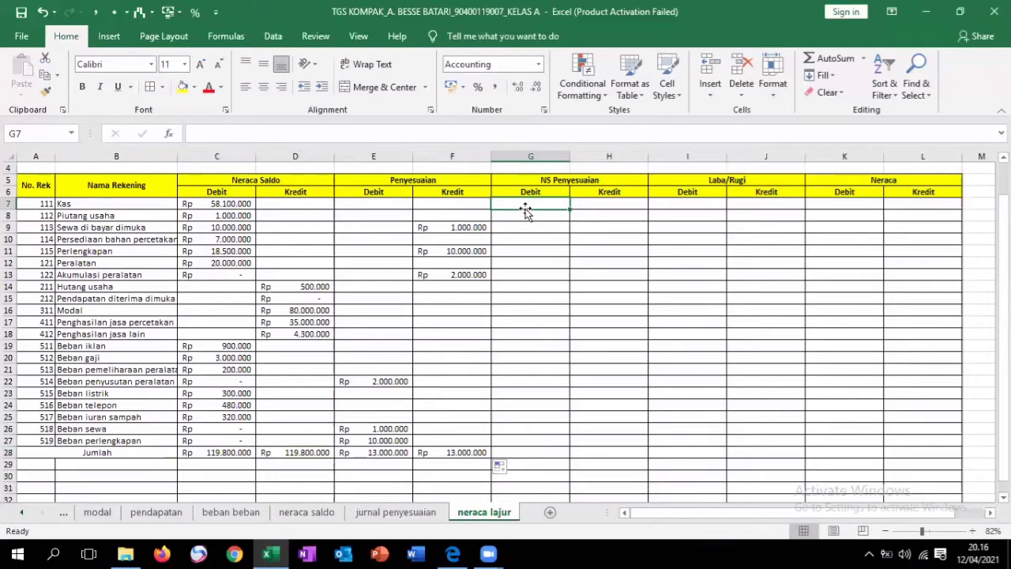
# Start an IF formula in the NS Penyesuaian debit cell G7 with the logical test C7+E7>D7+F7.
pyautogui.write('=')
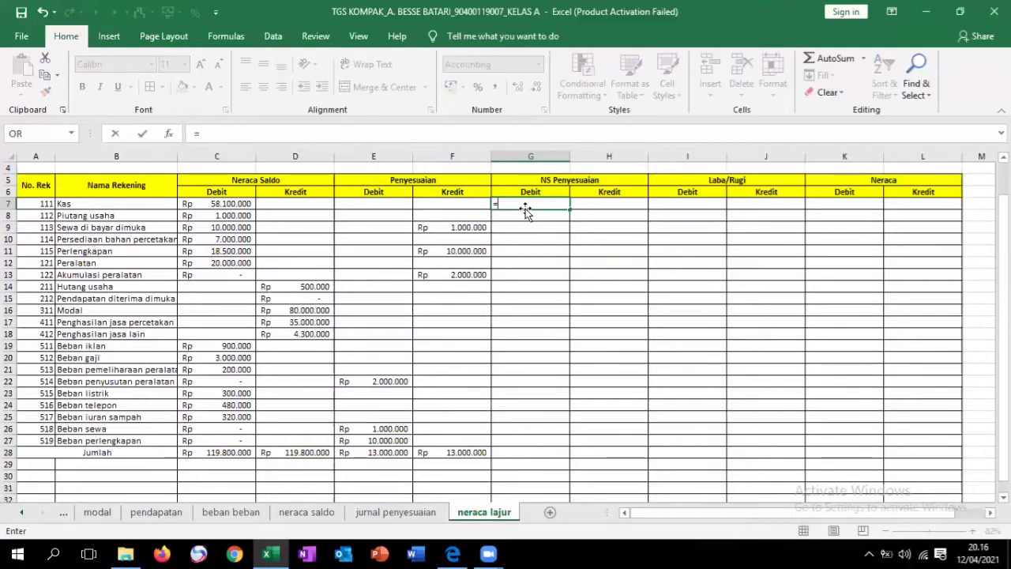
pyautogui.write('if(')
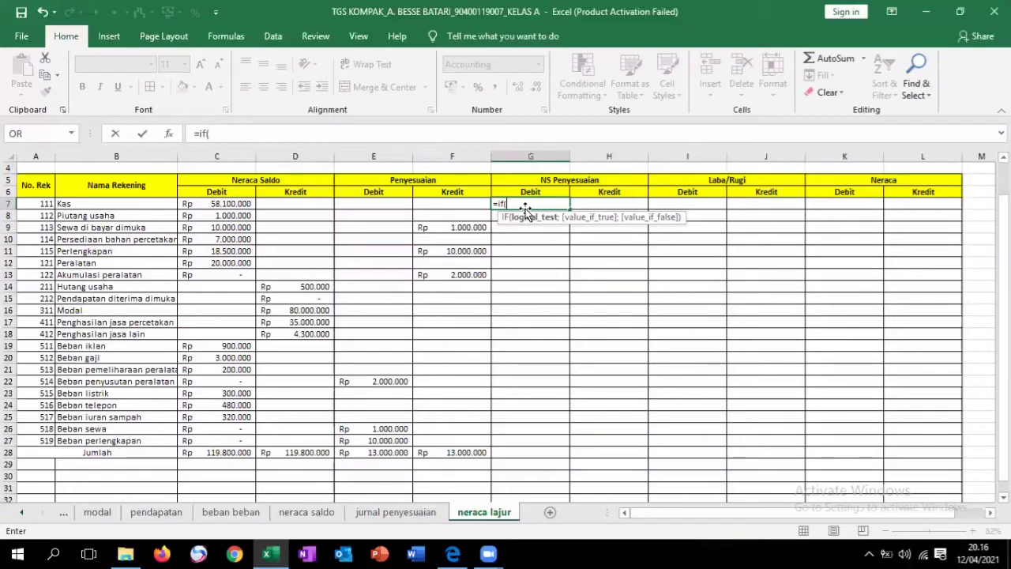
pyautogui.click(246, 204)
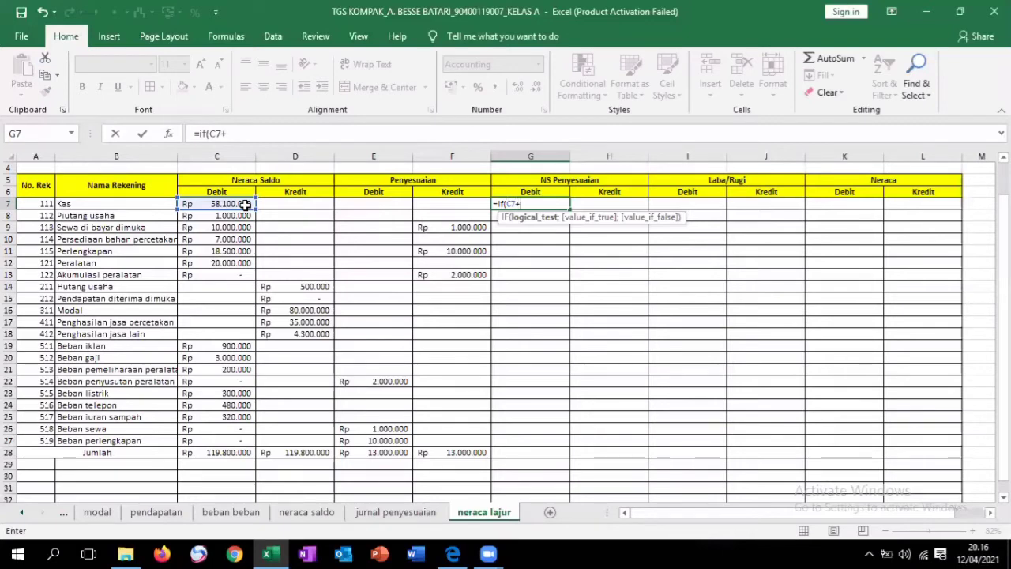
pyautogui.click(371, 206)
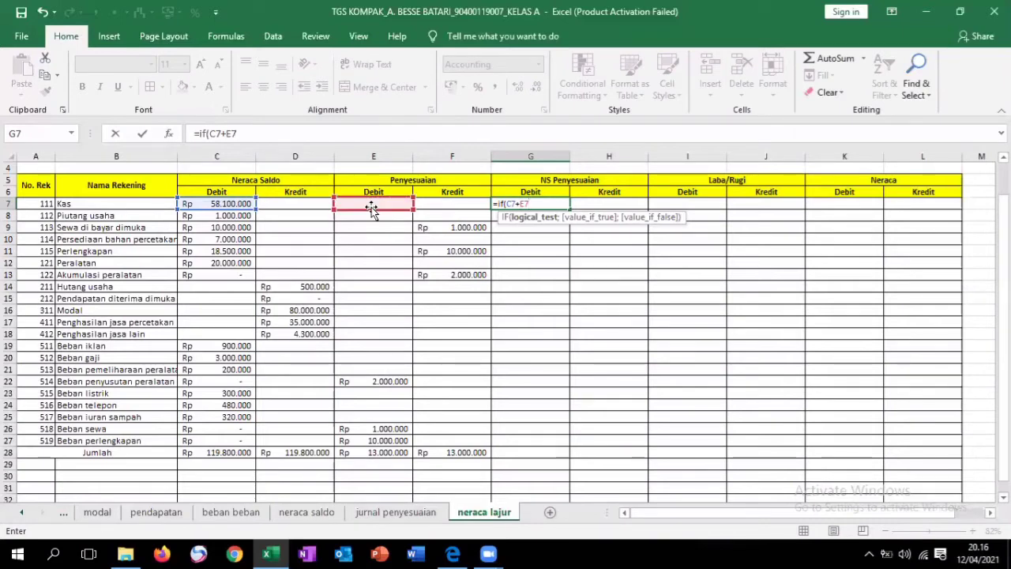
pyautogui.write('>')
pyautogui.click(268, 208)
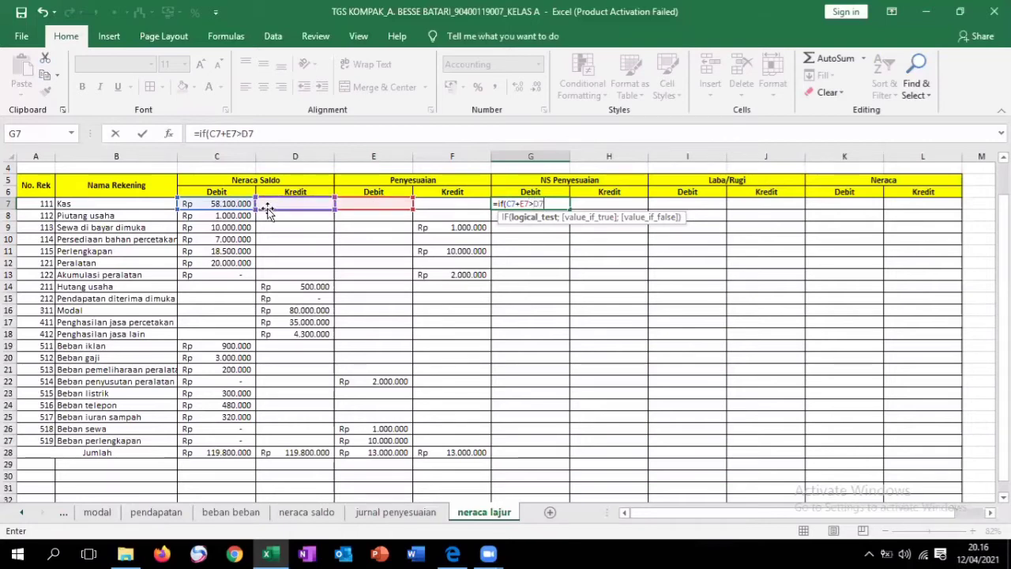
pyautogui.write('+')
pyautogui.click(460, 206)
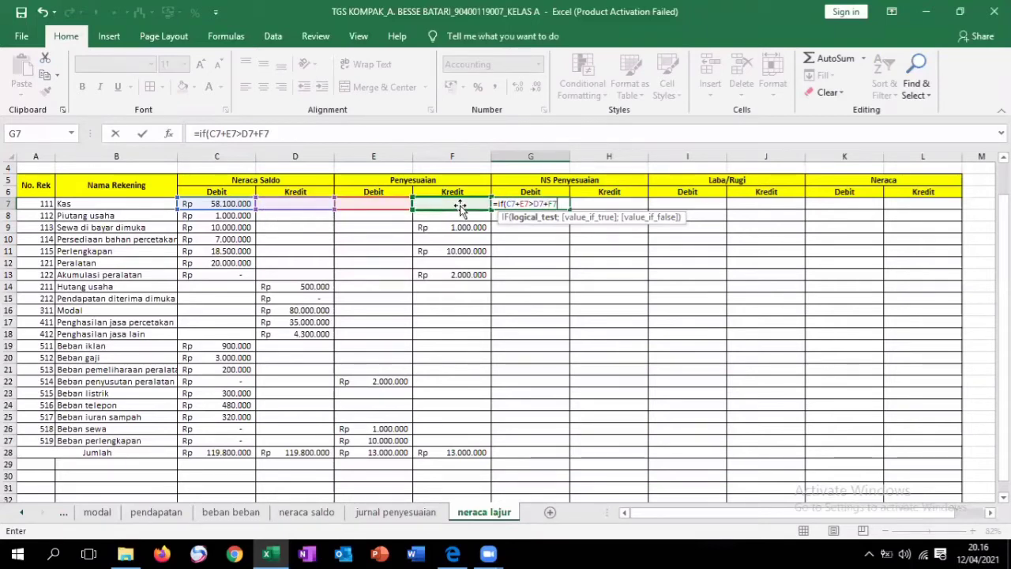
pyautogui.press('Return')
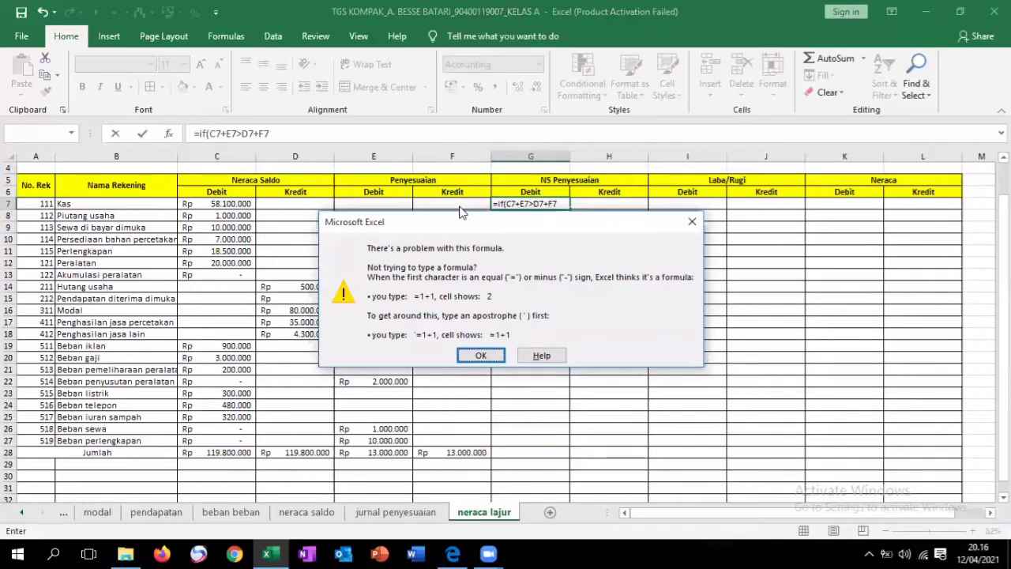
pyautogui.click(692, 221)
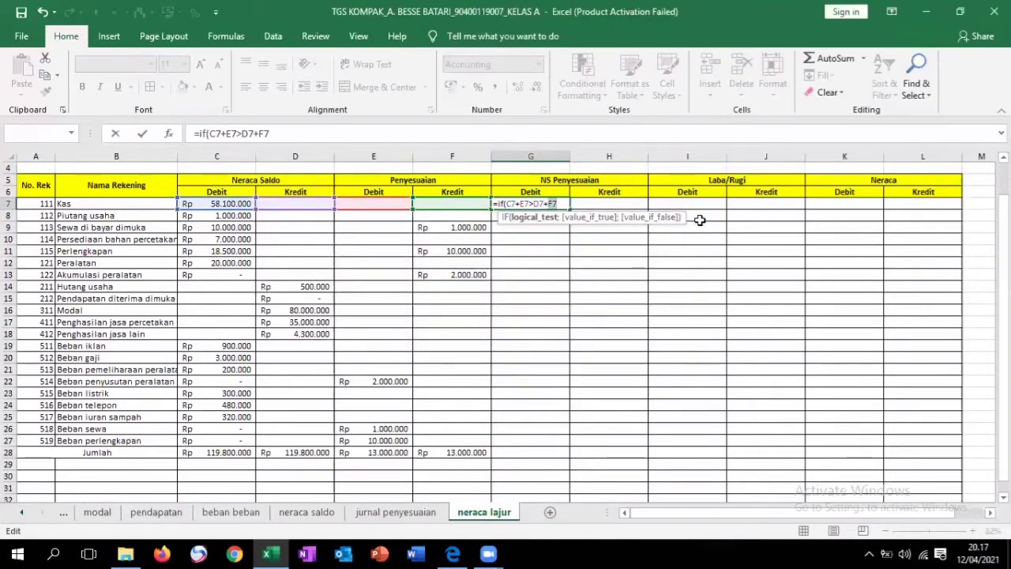
pyautogui.write(';')
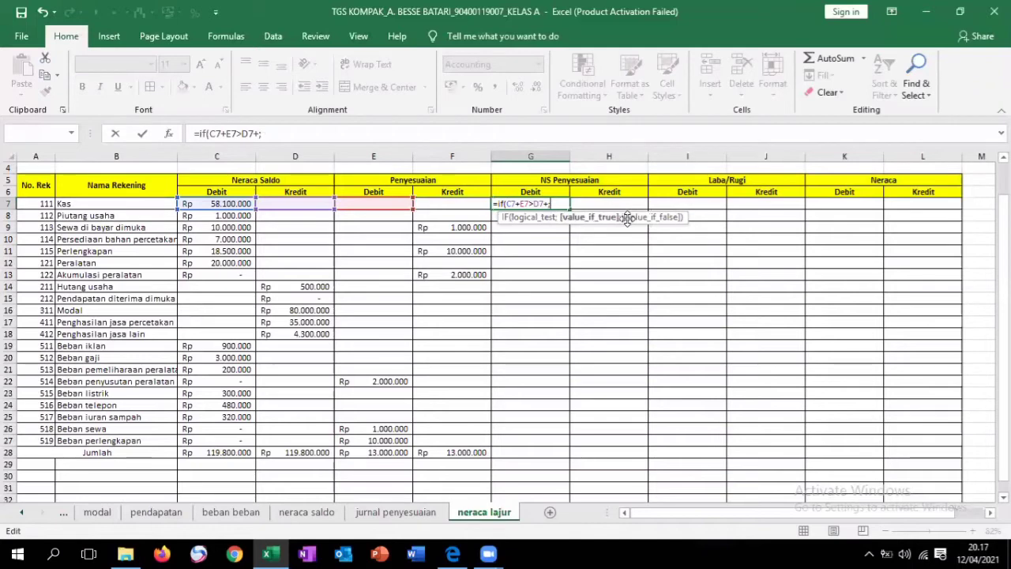
pyautogui.press('BackSpace')
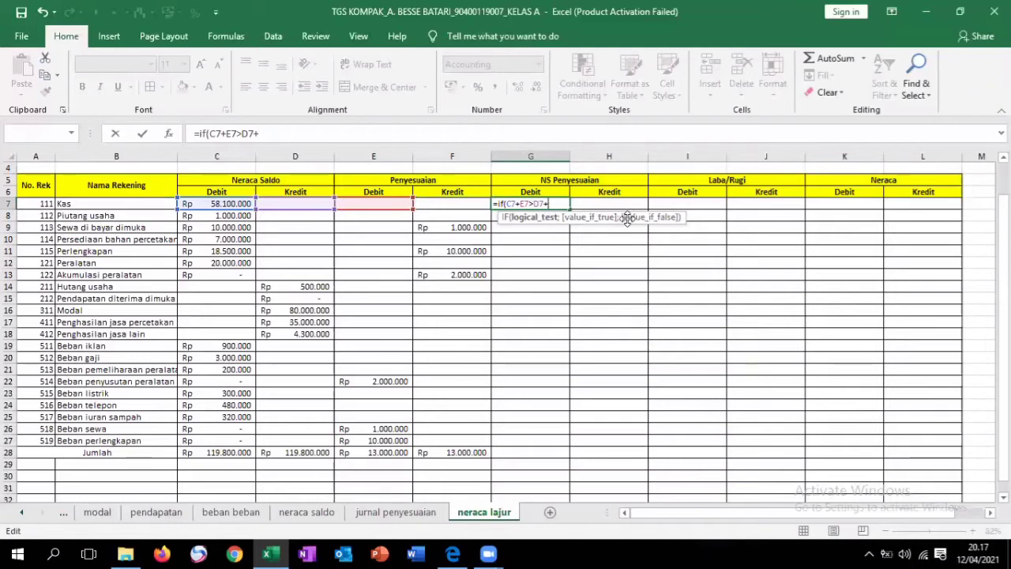
pyautogui.click(456, 205)
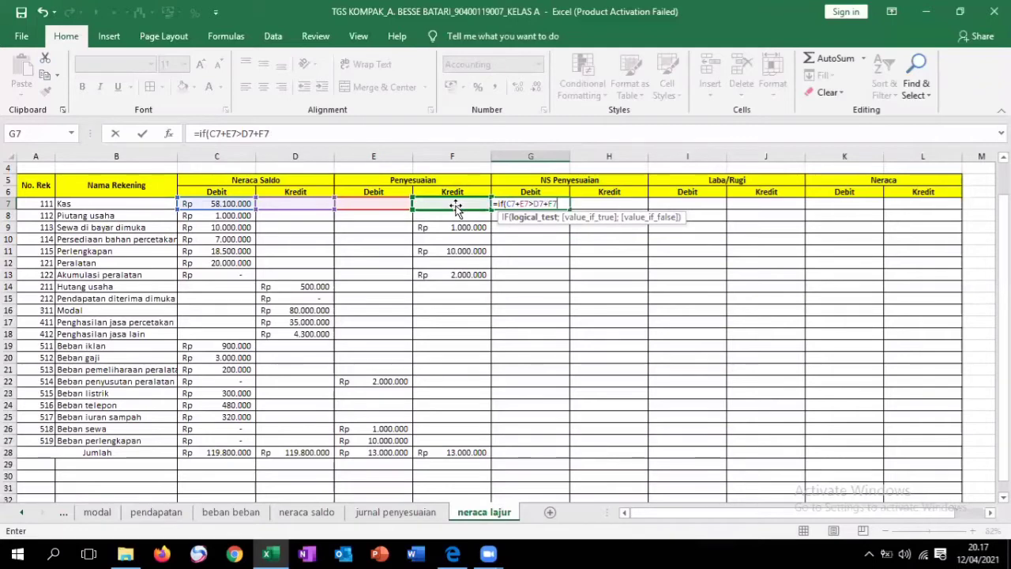
pyautogui.write(';')
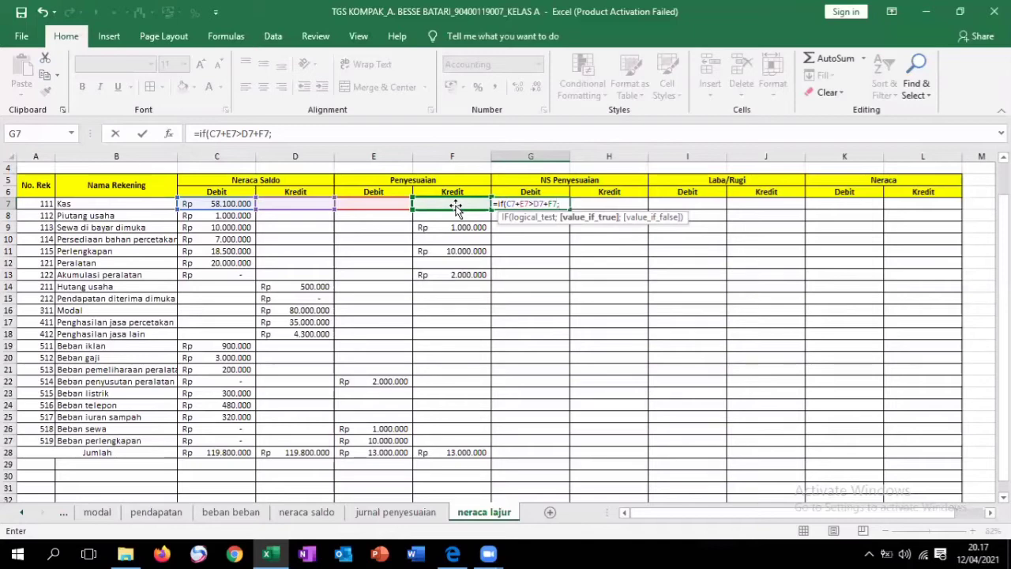
# Complete the IF formula in G7 with C7+E7-D7-F7 as the true value and 0 as the false value.
pyautogui.click(212, 204)
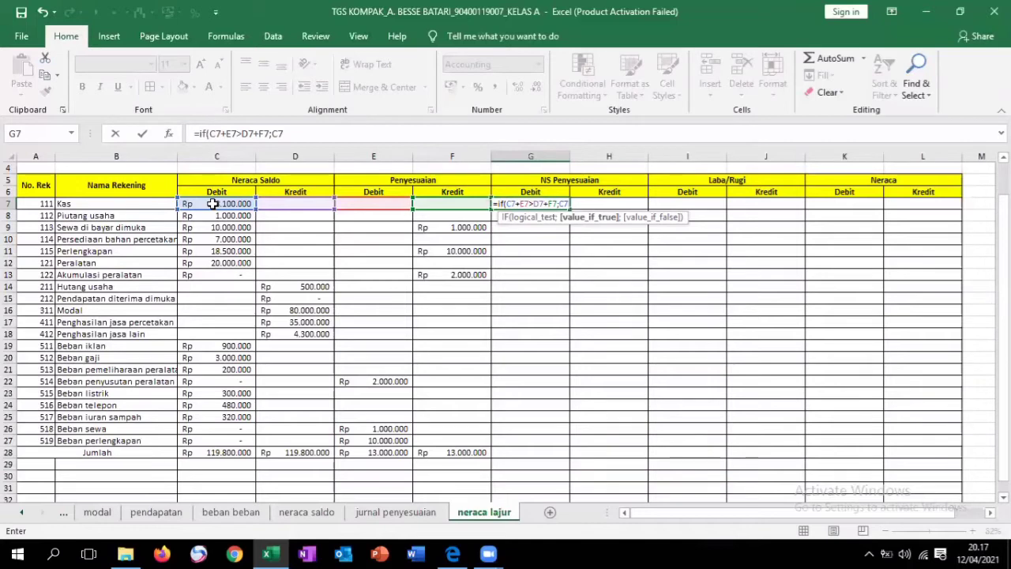
pyautogui.write('+')
pyautogui.click(393, 203)
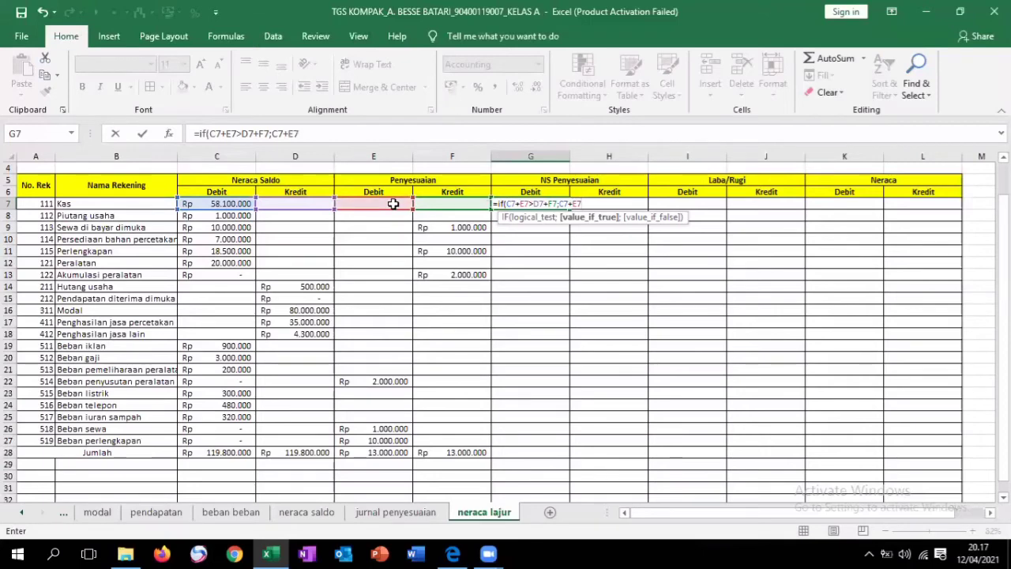
pyautogui.write('-')
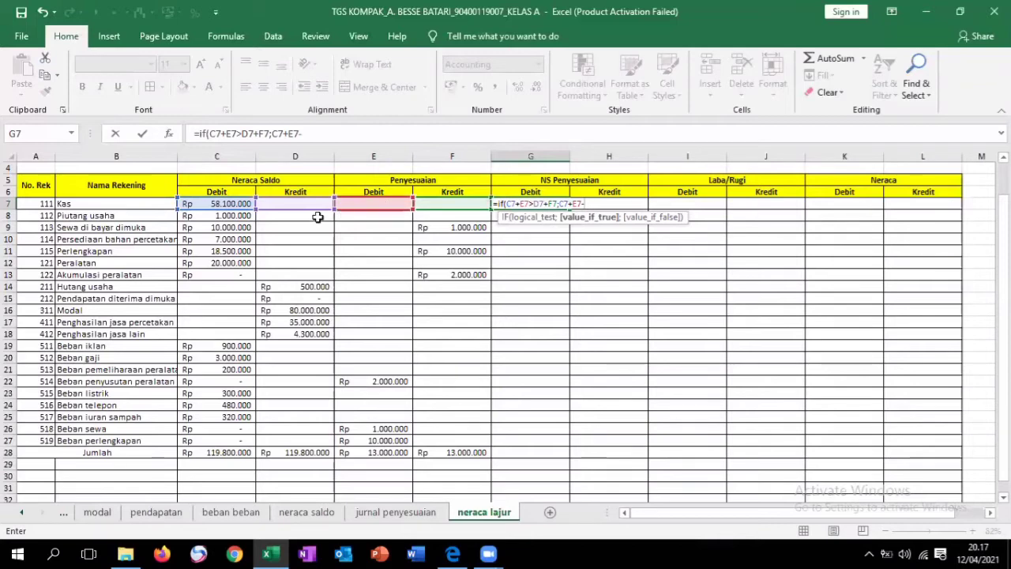
pyautogui.click(272, 203)
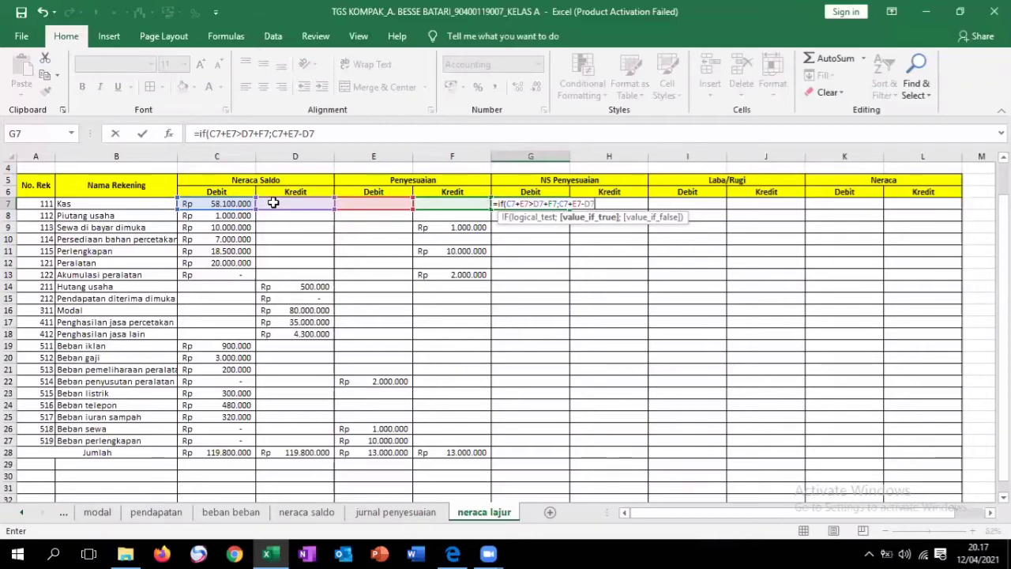
pyautogui.write('-')
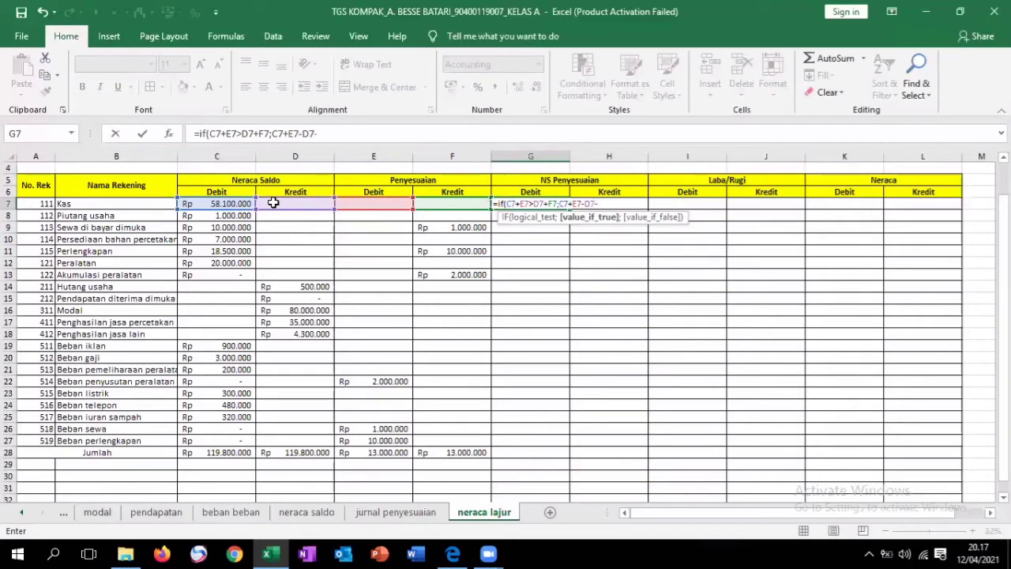
pyautogui.click(451, 204)
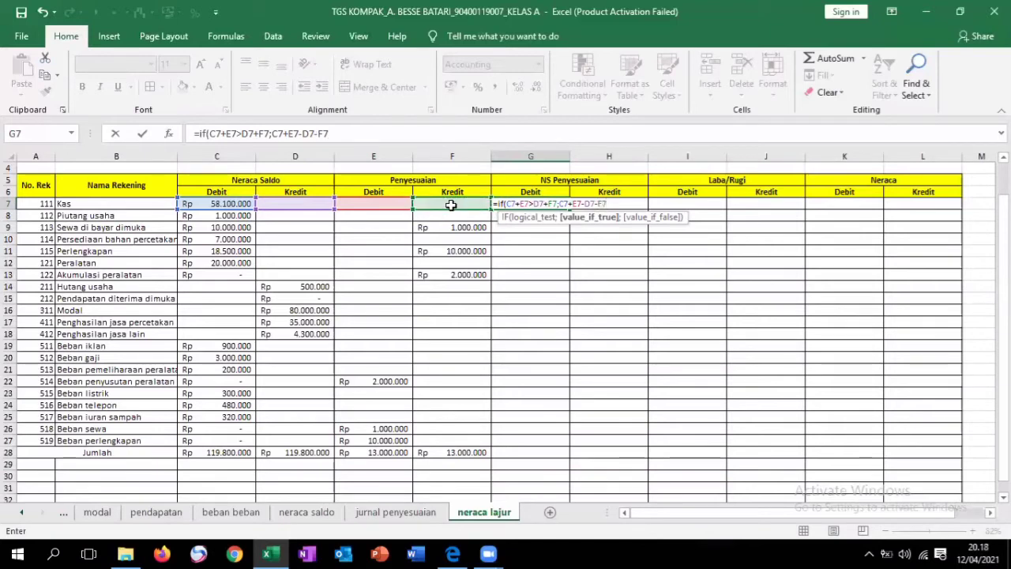
pyautogui.write(';')
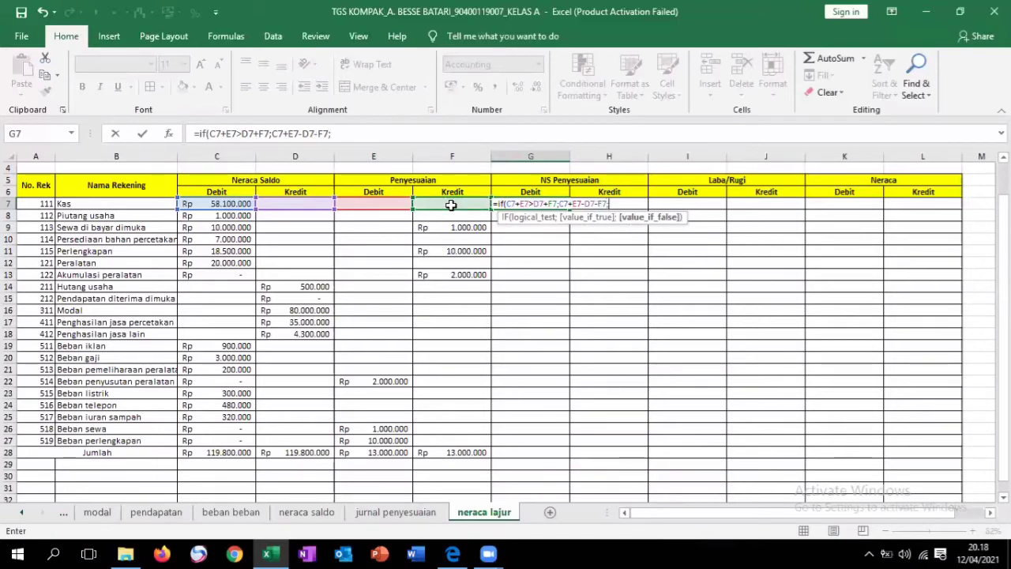
pyautogui.write('0')
pyautogui.press('Return')
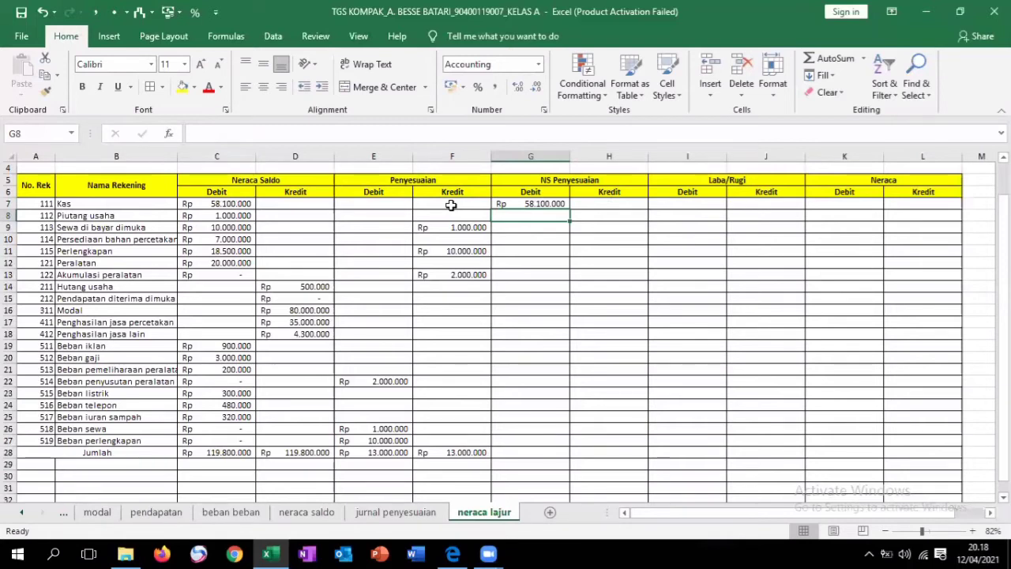
# Start an IF formula in the NS Penyesuaian kredit cell H7 with the logical test D7+F7>C7+E7.
pyautogui.click(621, 203)
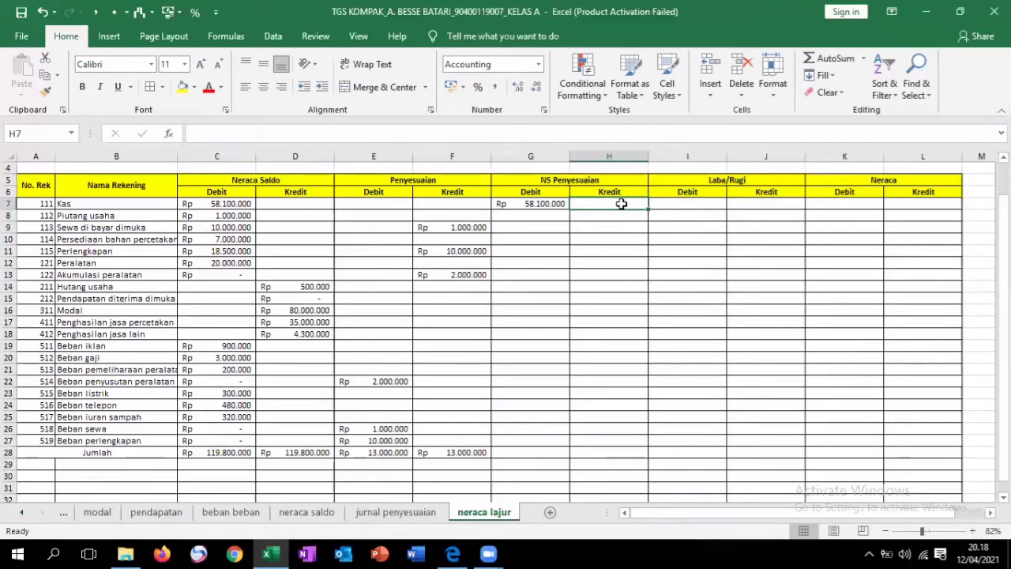
pyautogui.write('=')
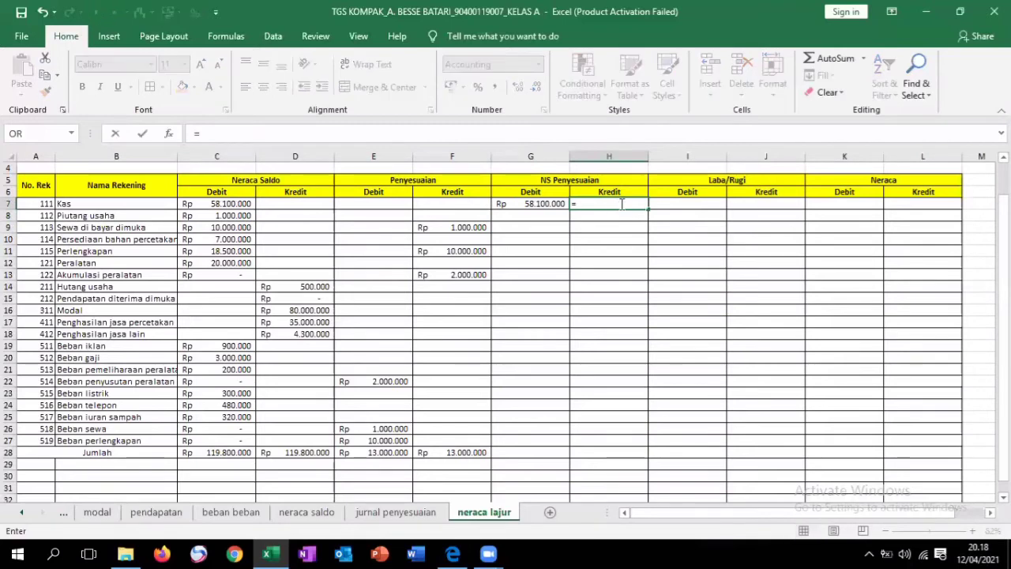
pyautogui.write('if(')
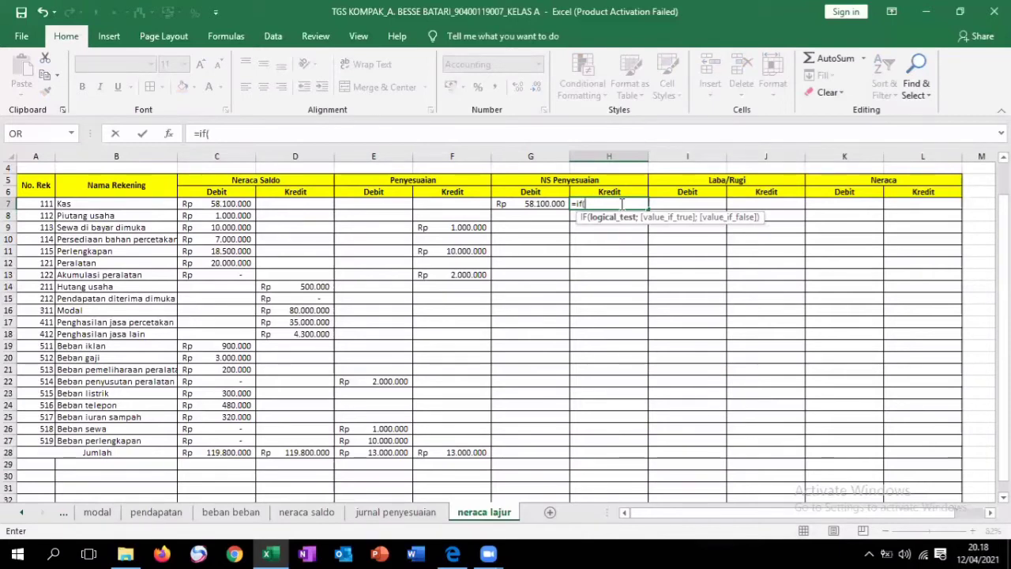
pyautogui.click(275, 205)
pyautogui.write('+')
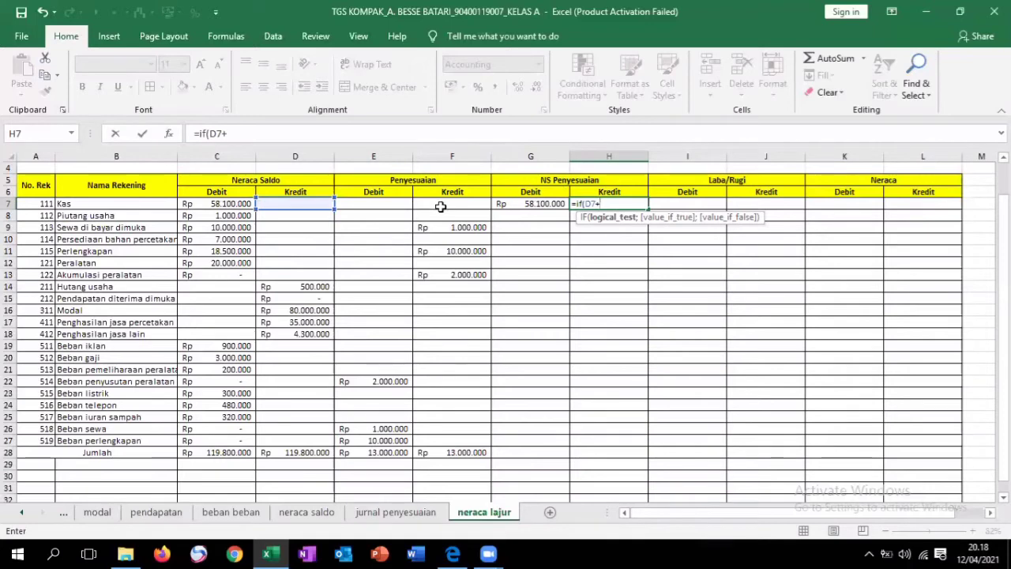
pyautogui.click(440, 207)
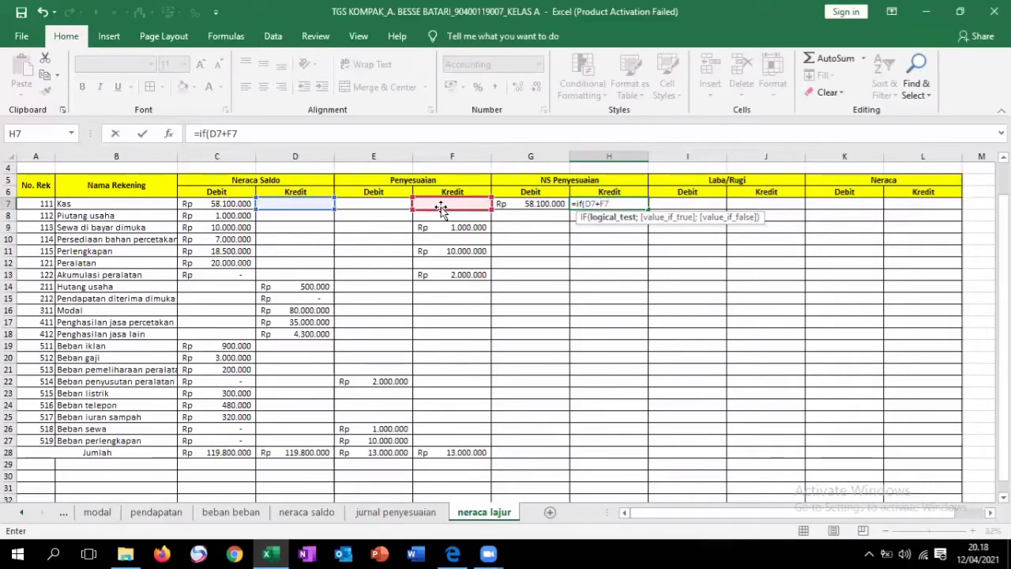
pyautogui.write('>')
pyautogui.click(244, 207)
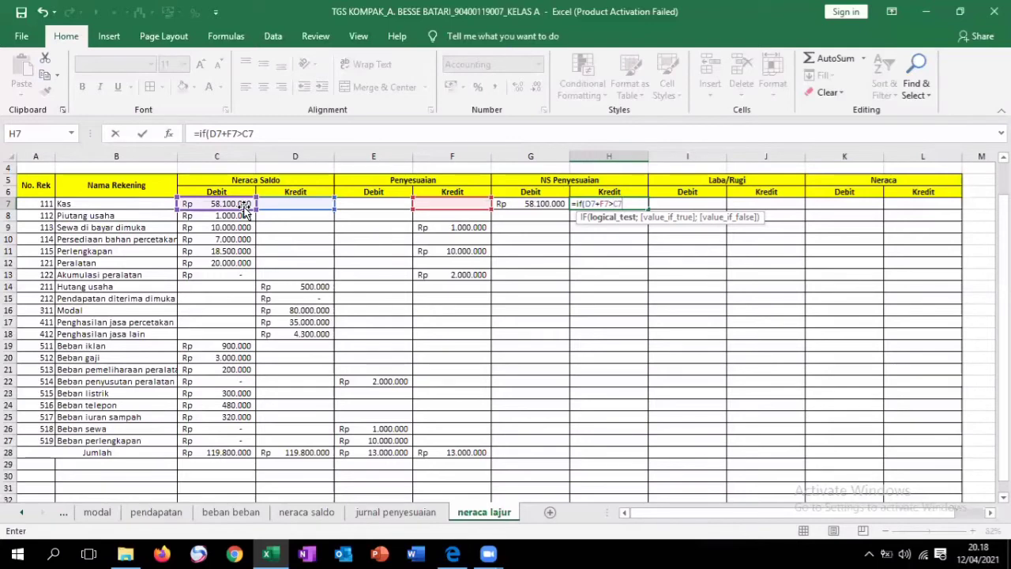
pyautogui.write('+')
pyautogui.click(367, 207)
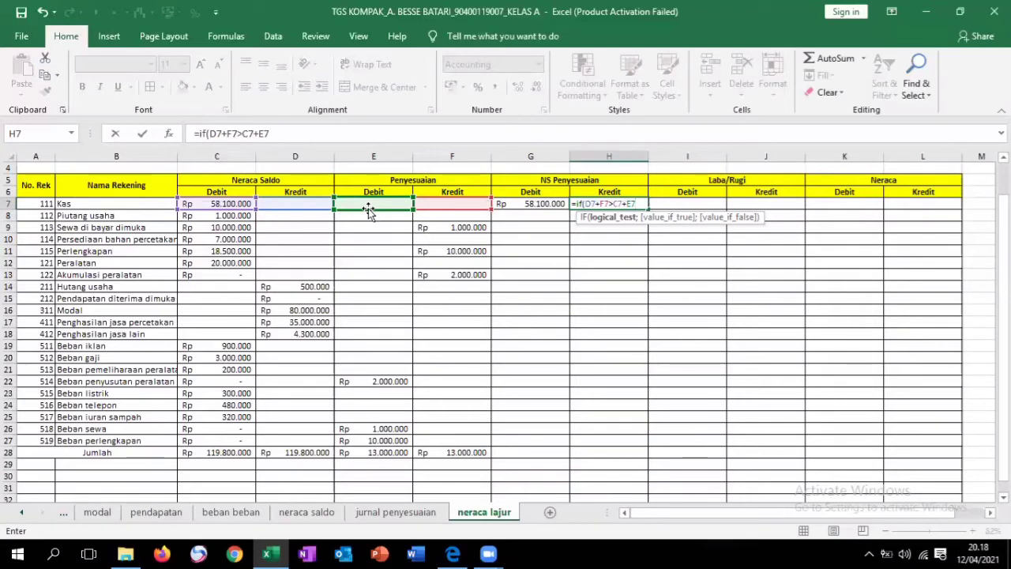
pyautogui.write(';')
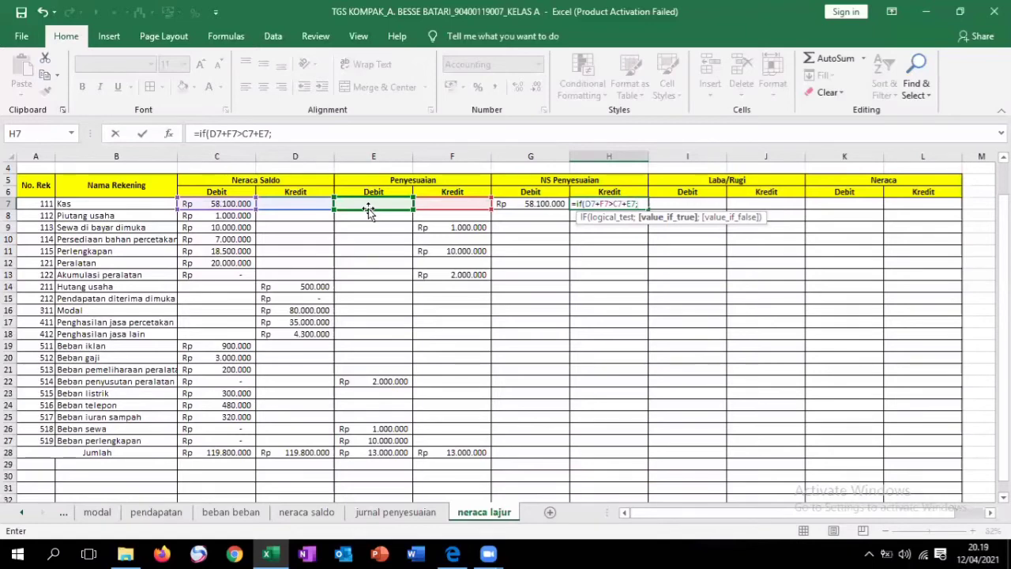
# Complete the IF formula in H7 with D7+F7-C7-E7 as the true value and 0 as the false value.
pyautogui.click(298, 205)
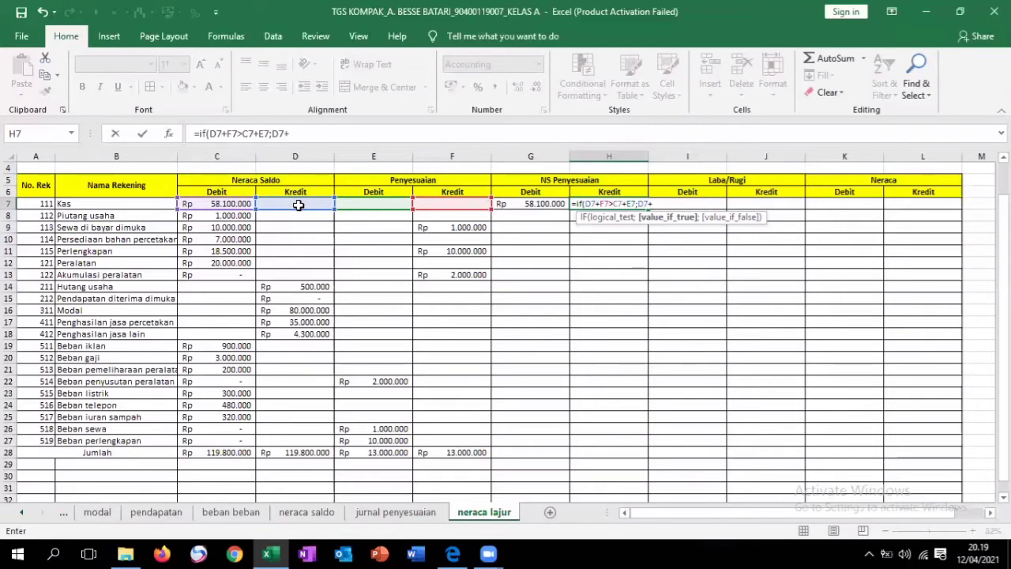
pyautogui.click(466, 206)
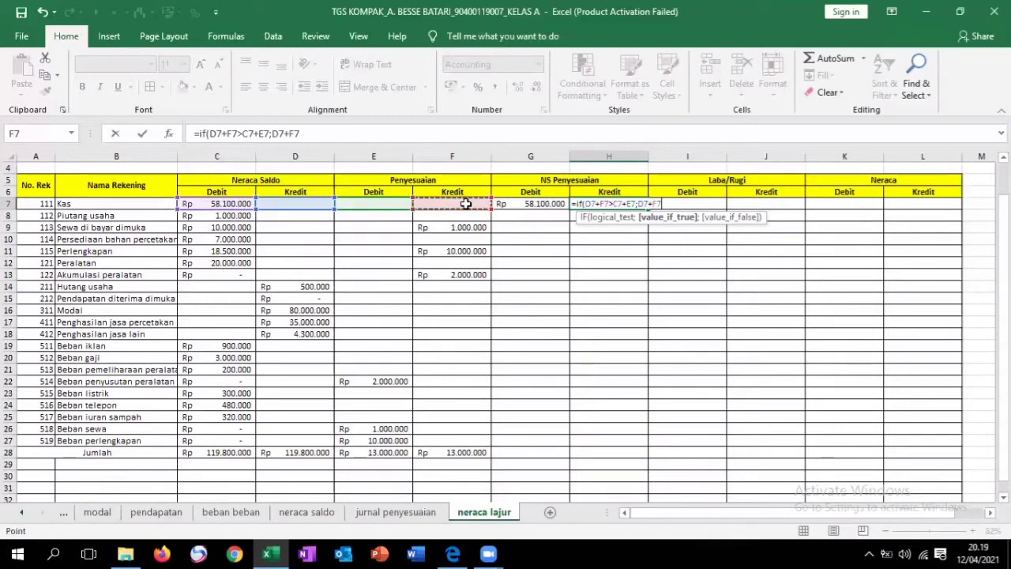
pyautogui.write('-')
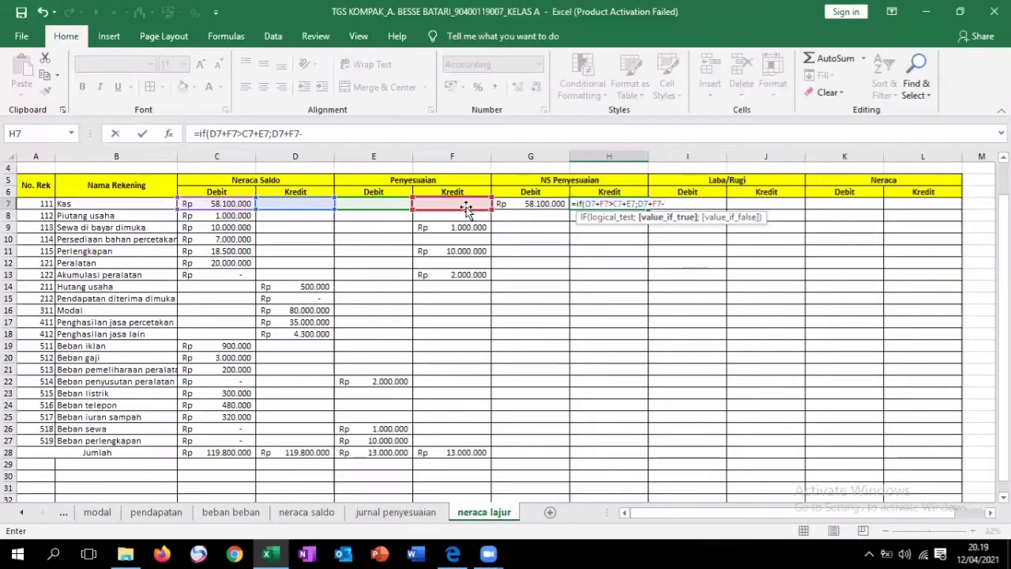
pyautogui.click(234, 203)
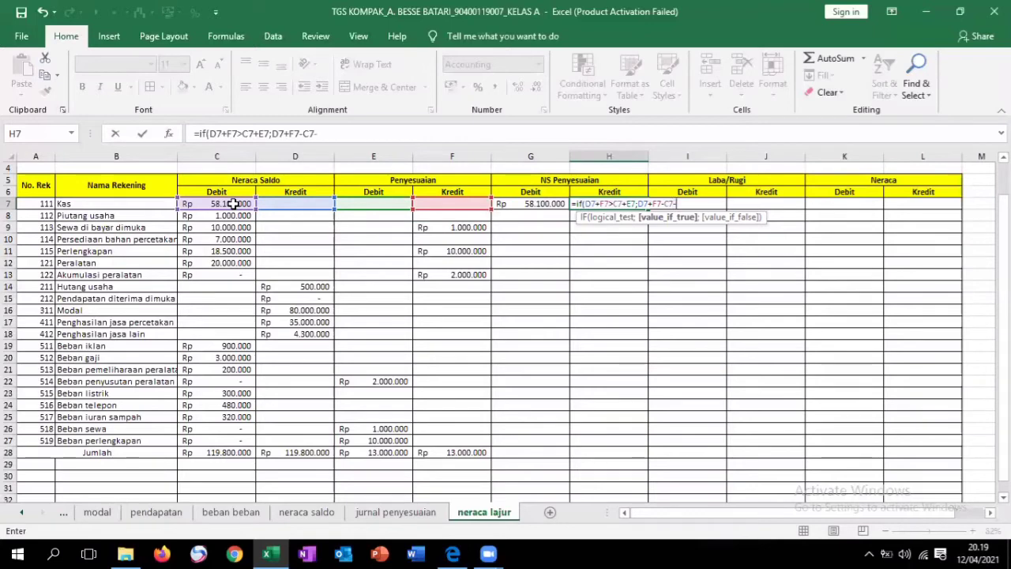
pyautogui.write('-')
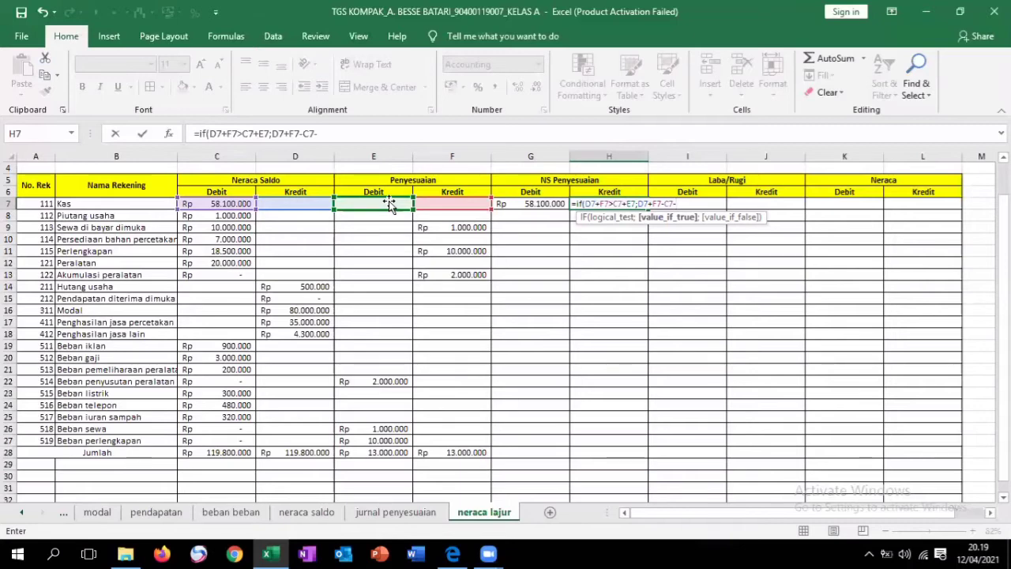
pyautogui.click(382, 203)
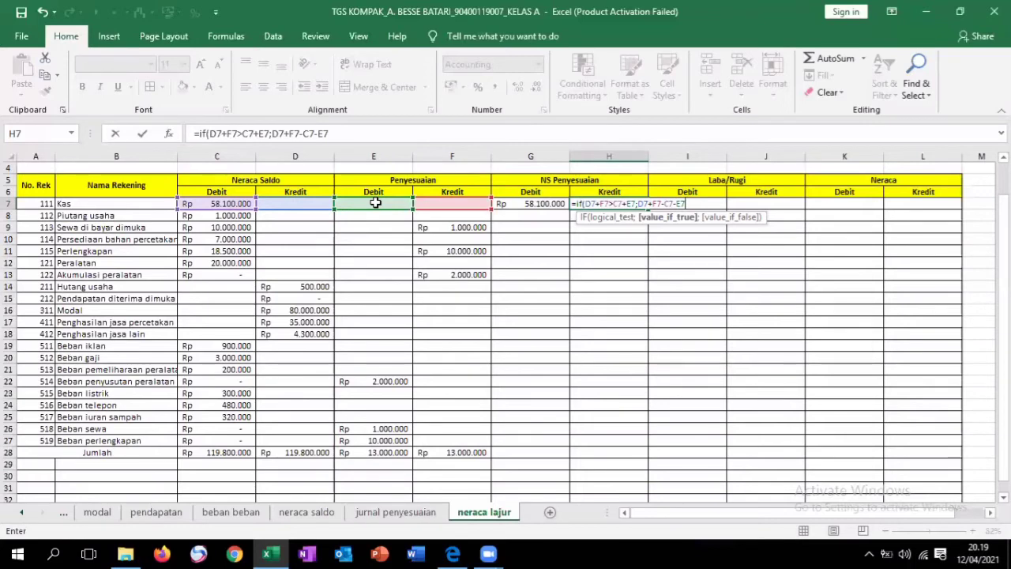
pyautogui.write(';')
pyautogui.write('0)')
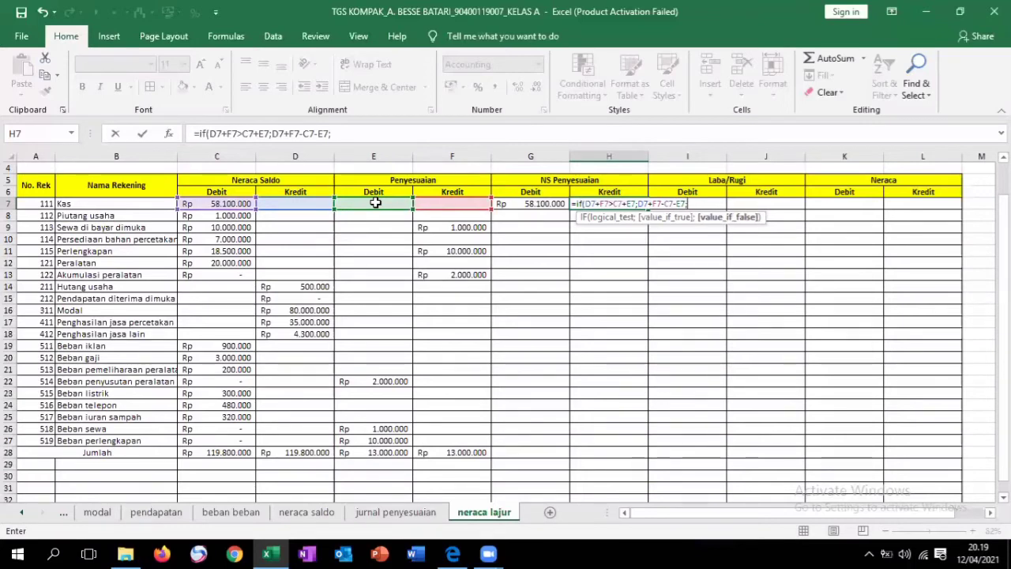
pyautogui.press('Return')
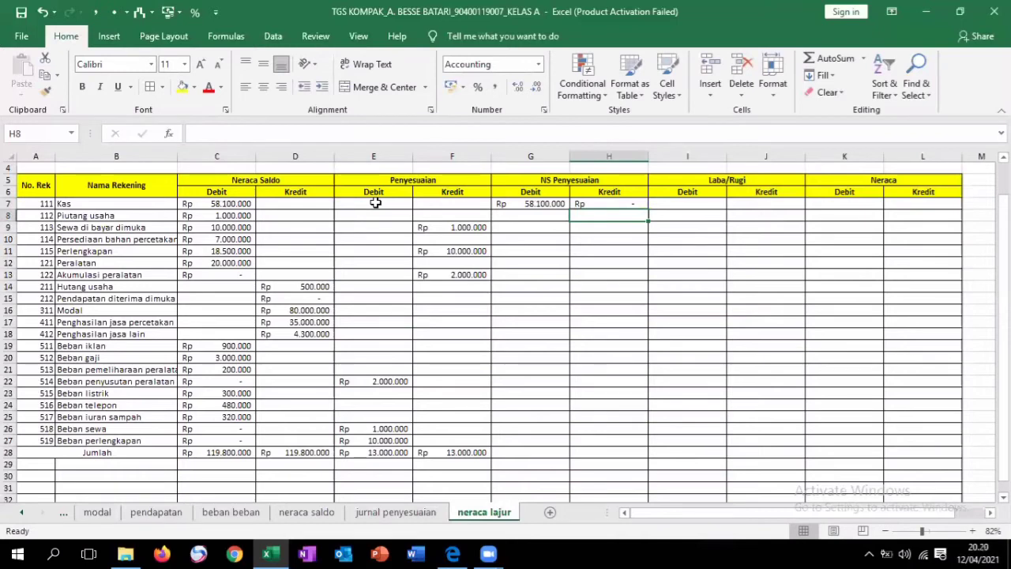
# Fill the NS Penyesuaian formulas in G7 and H7 down to row 27 and extend the Jumlah sum from F28 across G28:H28.
pyautogui.click(548, 204)
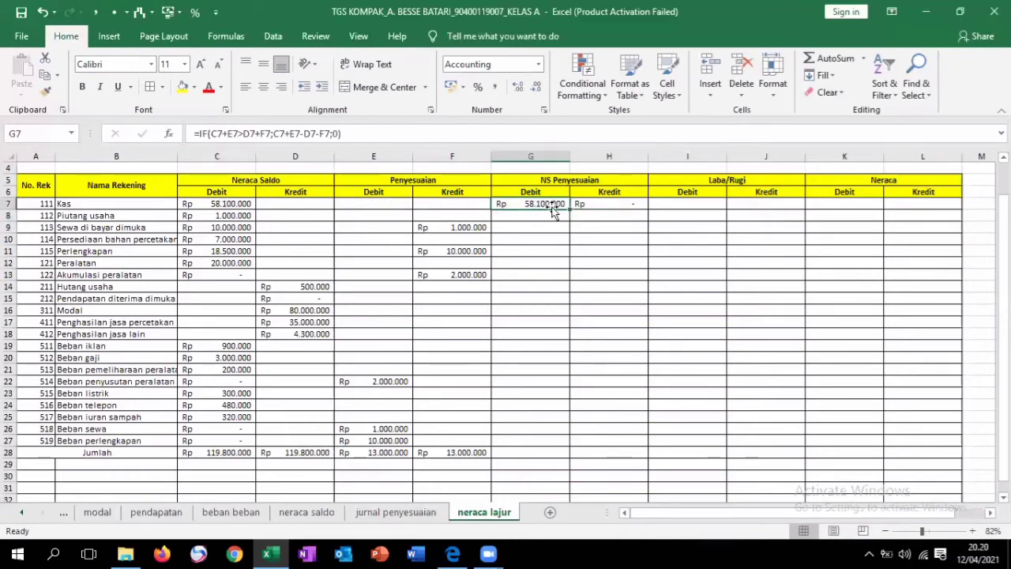
pyautogui.moveTo(569, 209); pyautogui.dragTo(555, 444)
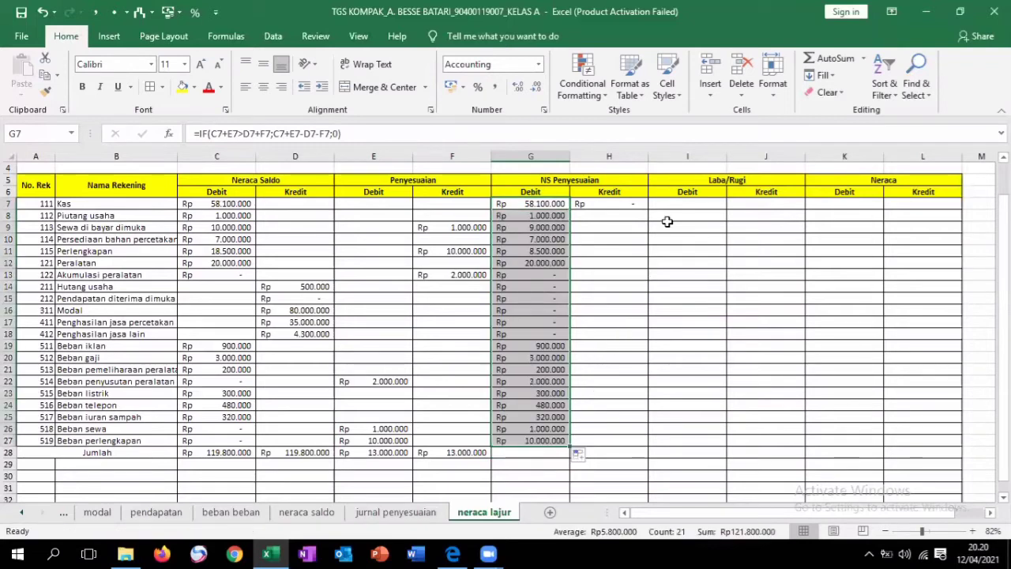
pyautogui.click(621, 204)
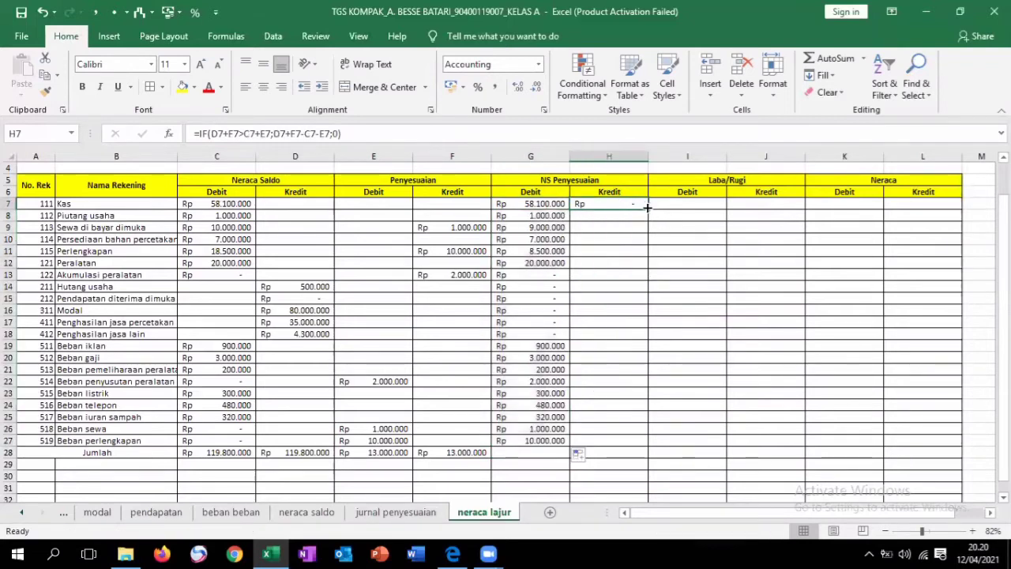
pyautogui.moveTo(646, 207); pyautogui.dragTo(640, 444)
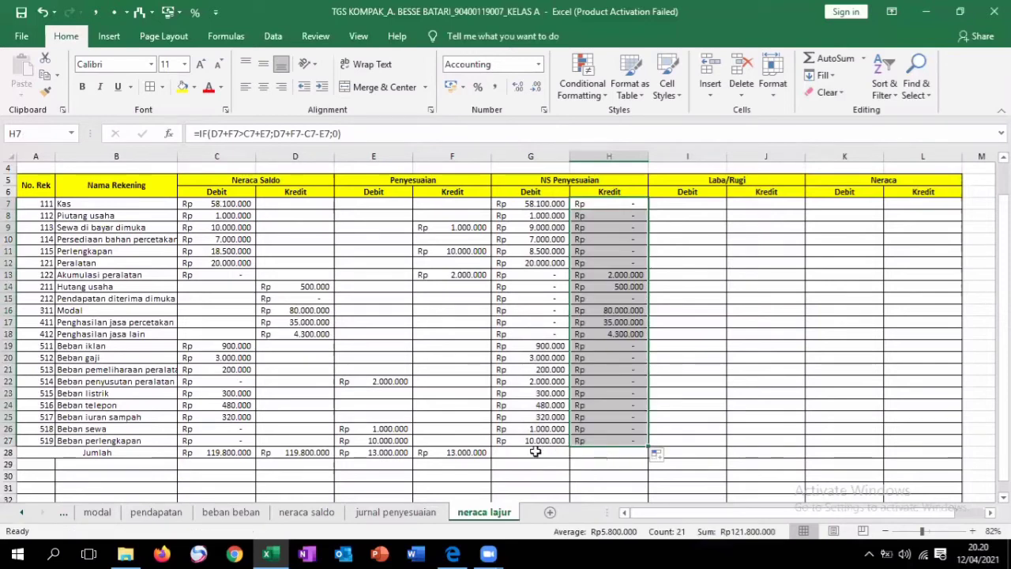
pyautogui.click(469, 453)
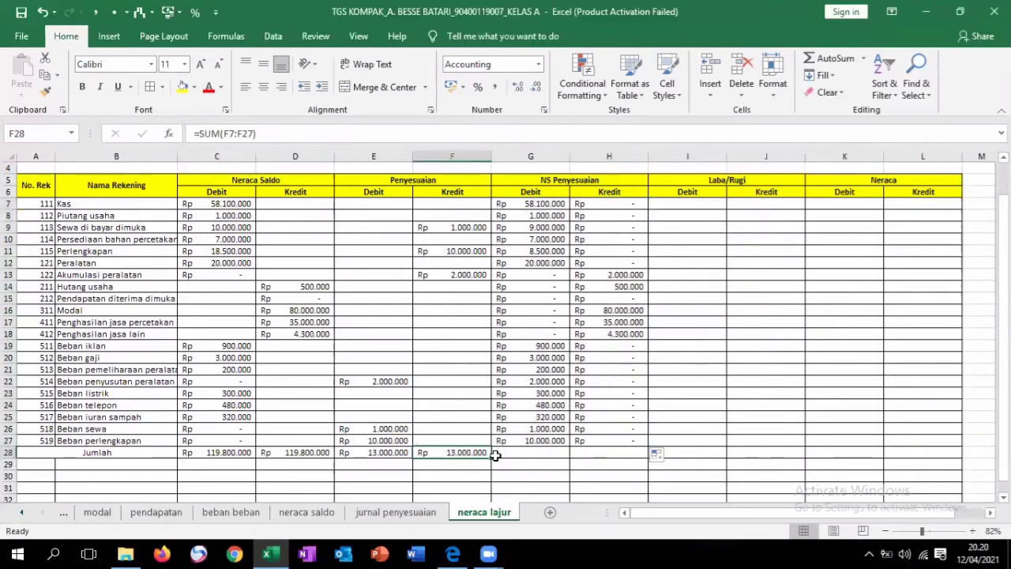
pyautogui.moveTo(492, 456); pyautogui.dragTo(616, 454)
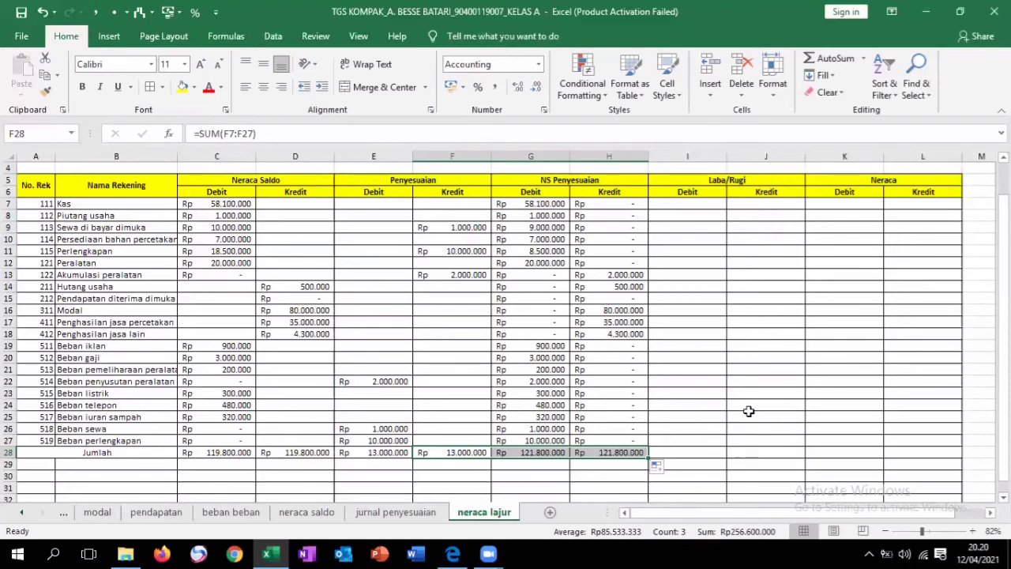
# Start an IF formula in the Laba/Rugi debit cell I7 with the logical test A7>=400.
pyautogui.click(674, 206)
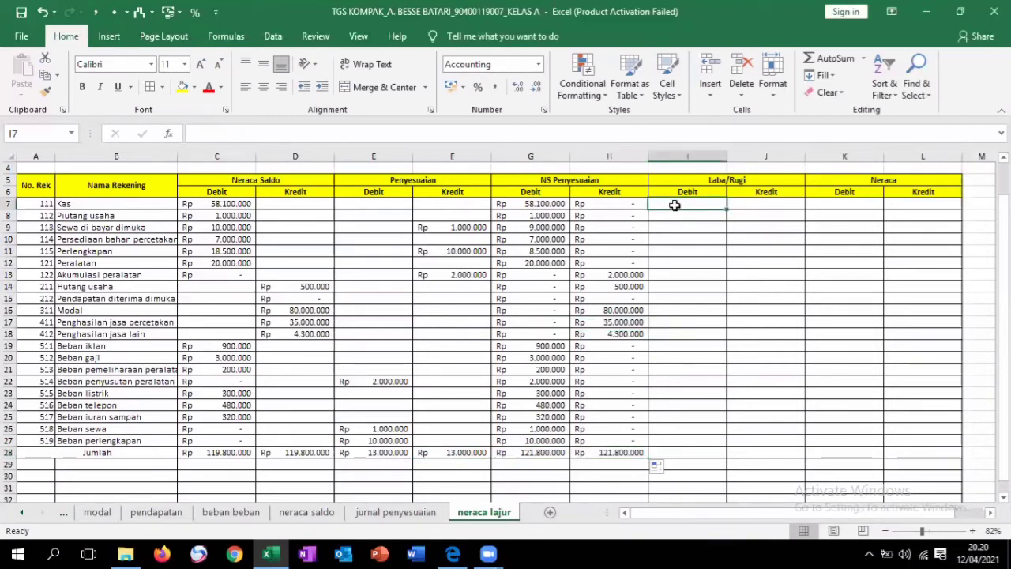
pyautogui.write('=if(')
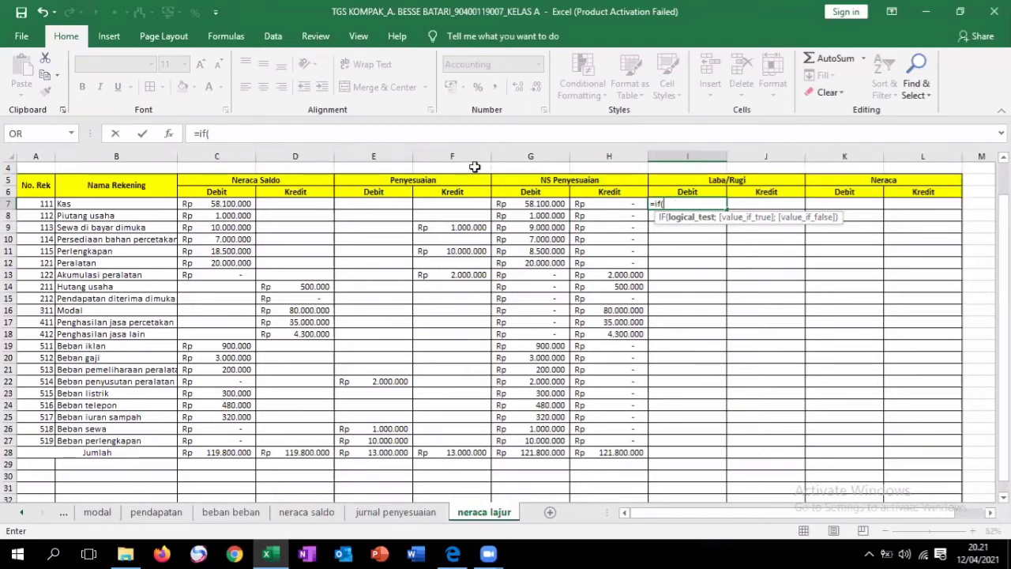
pyautogui.click(35, 203)
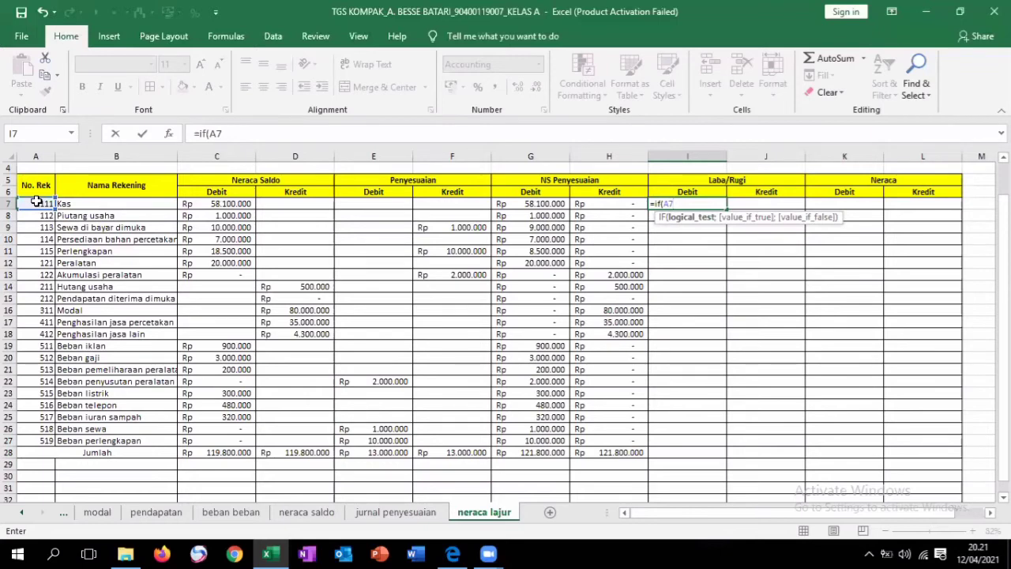
pyautogui.write('.')
pyautogui.press('BackSpace')
pyautogui.write('400')
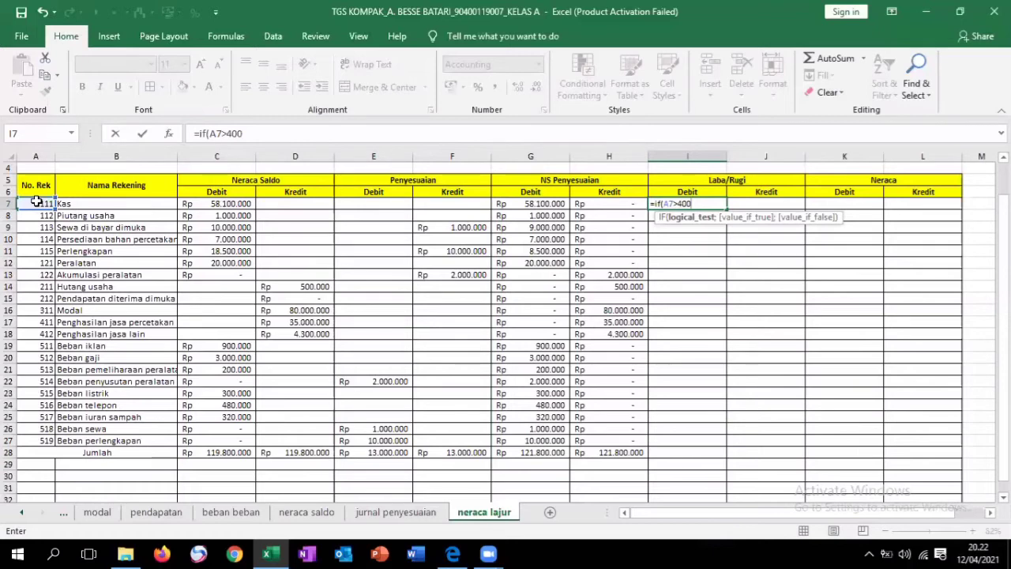
pyautogui.write(';')
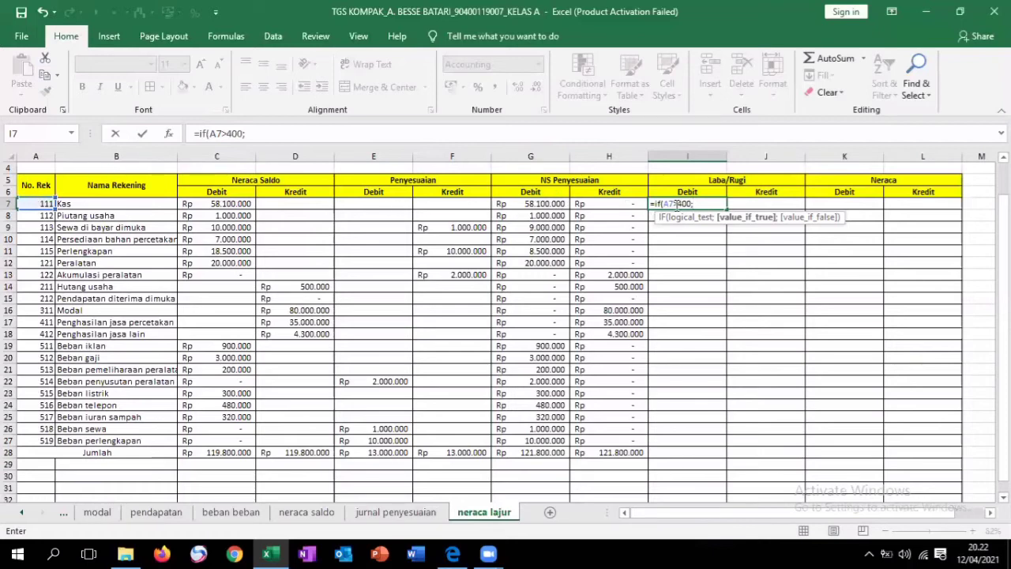
pyautogui.click(676, 203)
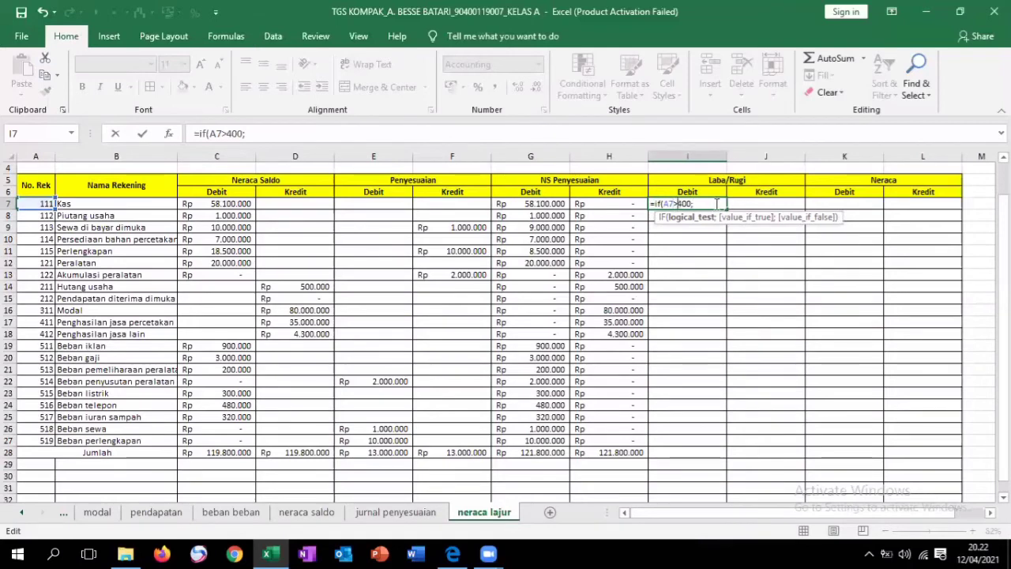
pyautogui.write('=')
pyautogui.click(703, 205)
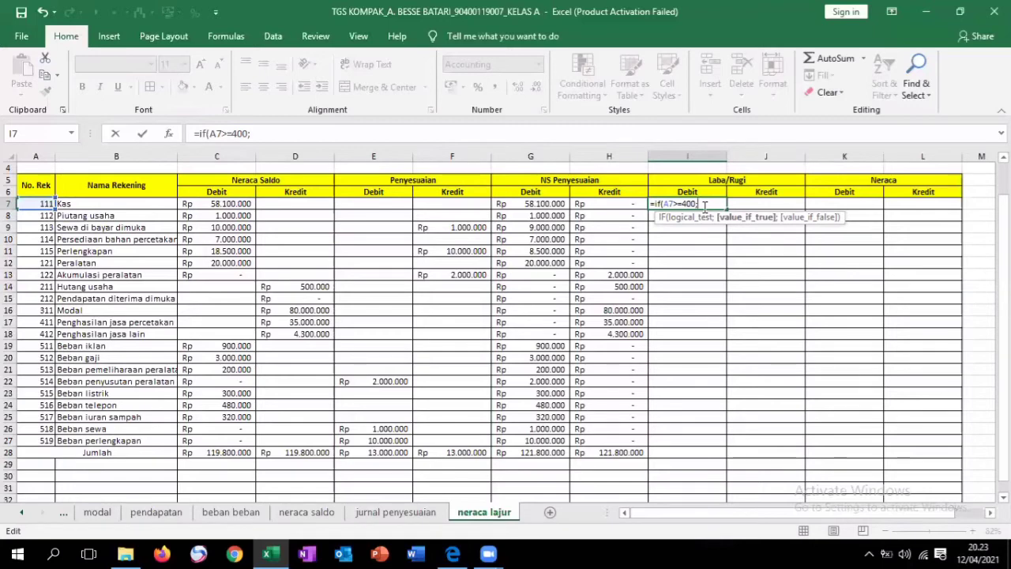
# Complete the IF formula in I7 with G7 as the true value and 0 as the false value.
pyautogui.click(545, 203)
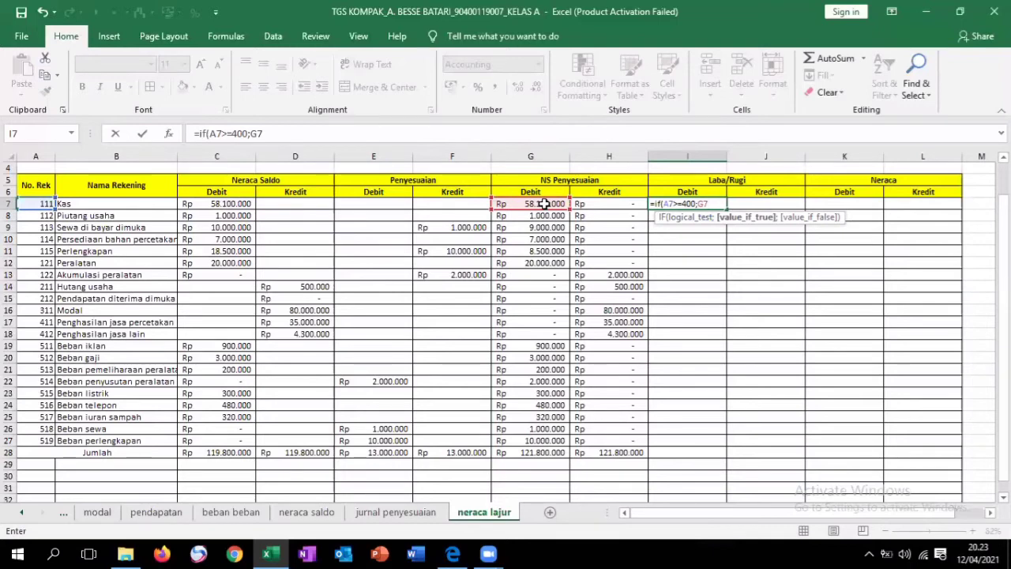
pyautogui.write(';')
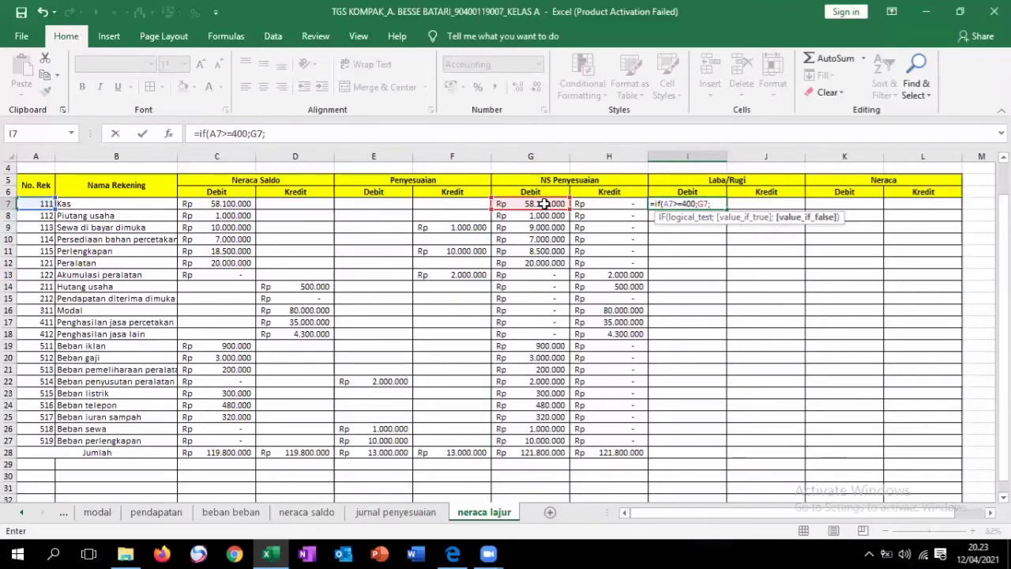
pyautogui.write('0')
pyautogui.press('Return')
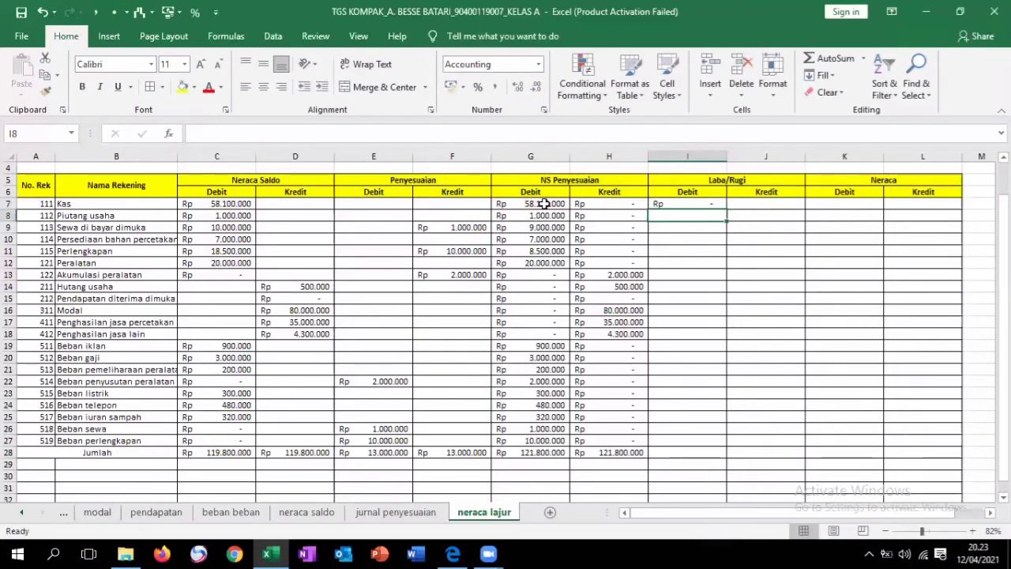
# Enter an IF formula in the Laba/Rugi kredit cell J7 that returns H7 when A7>=400 and 0 otherwise.
pyautogui.click(775, 205)
pyautogui.write('=if')
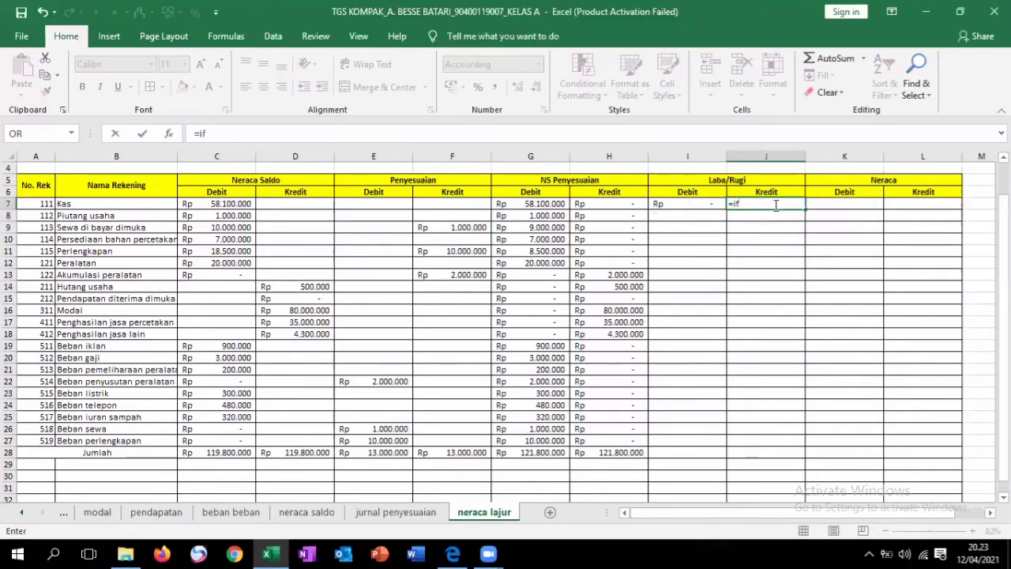
pyautogui.write('(')
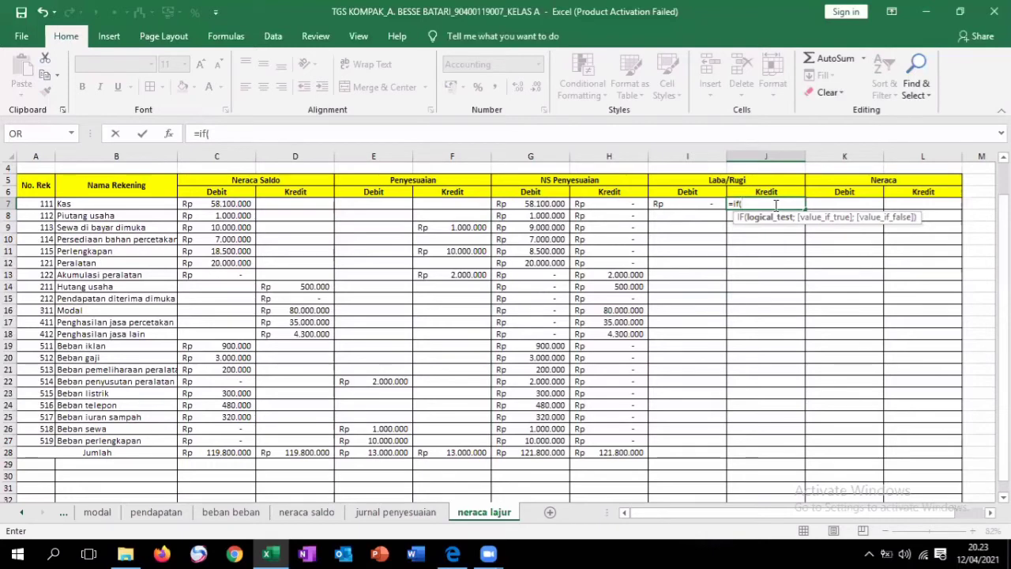
pyautogui.click(27, 203)
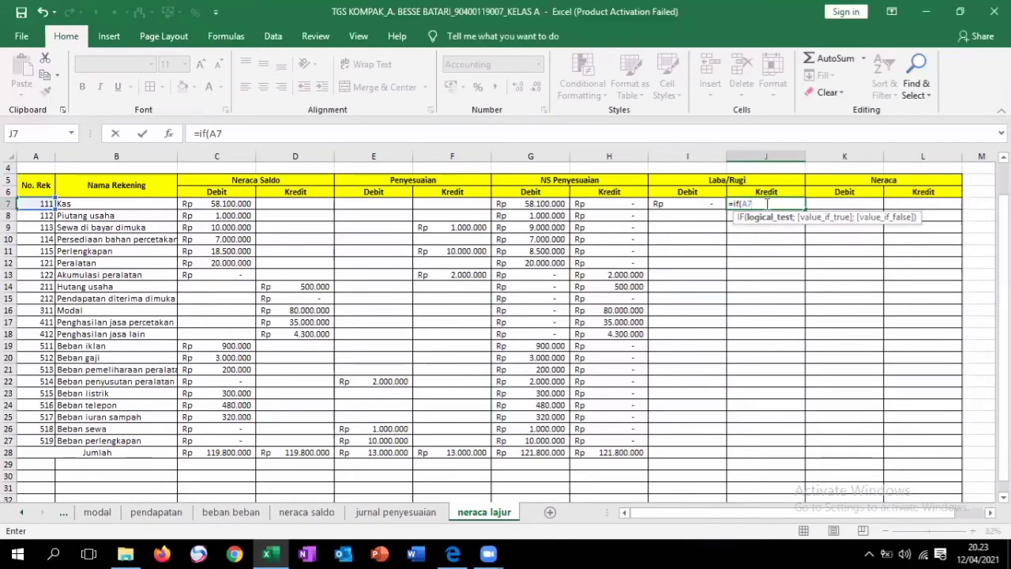
pyautogui.write('>=400;')
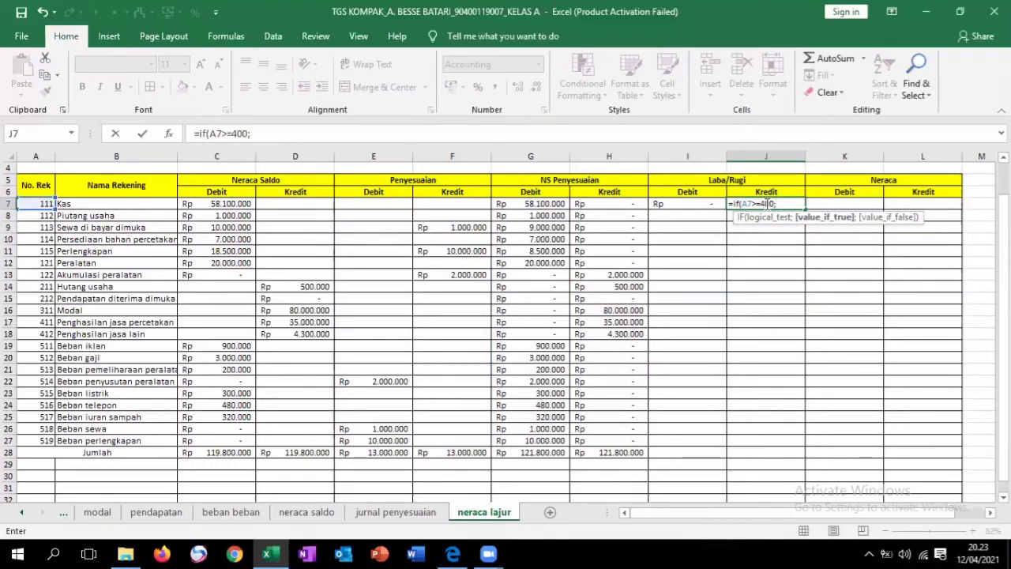
pyautogui.click(622, 207)
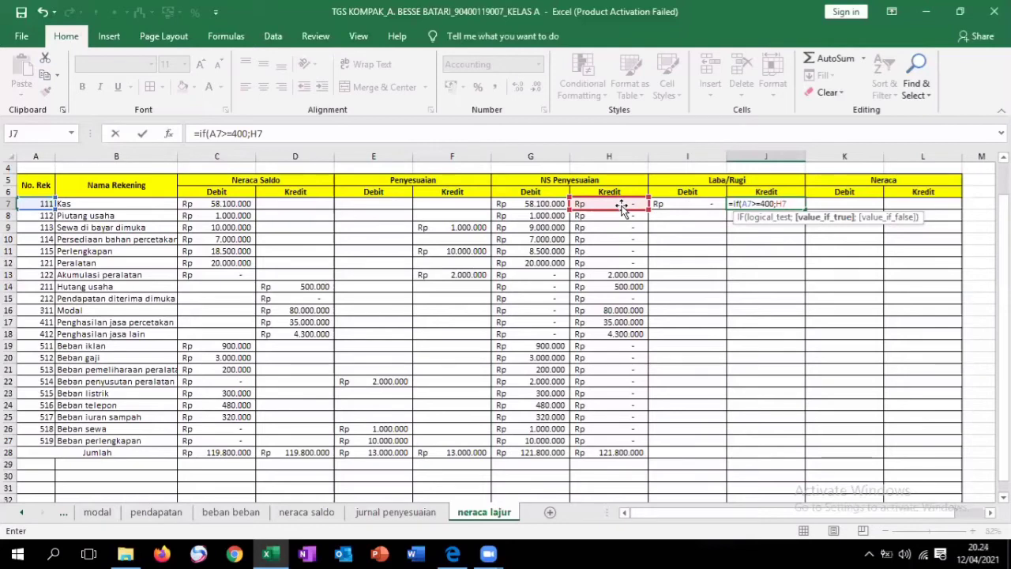
pyautogui.write(';')
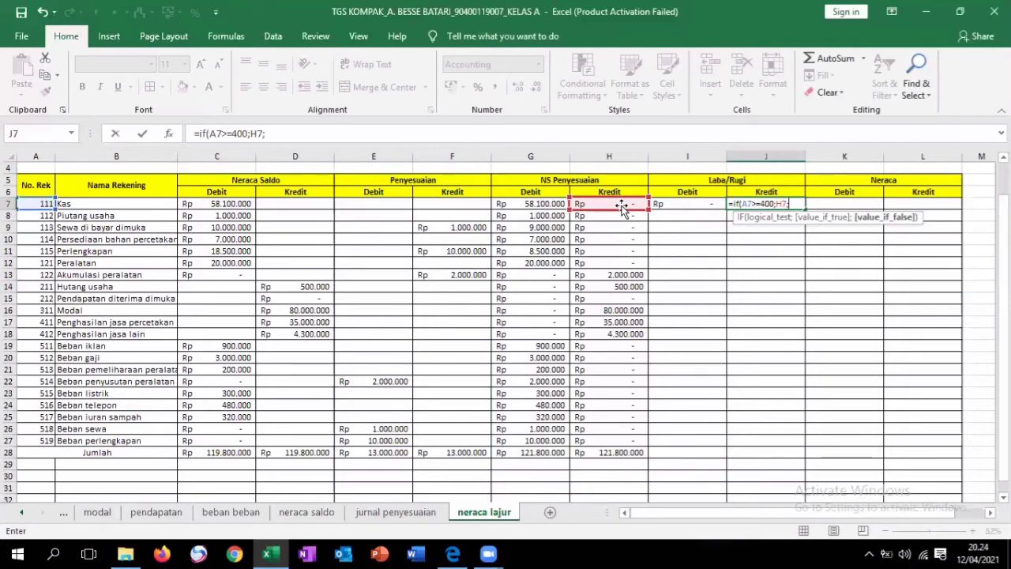
pyautogui.write('0')
pyautogui.press('Return')
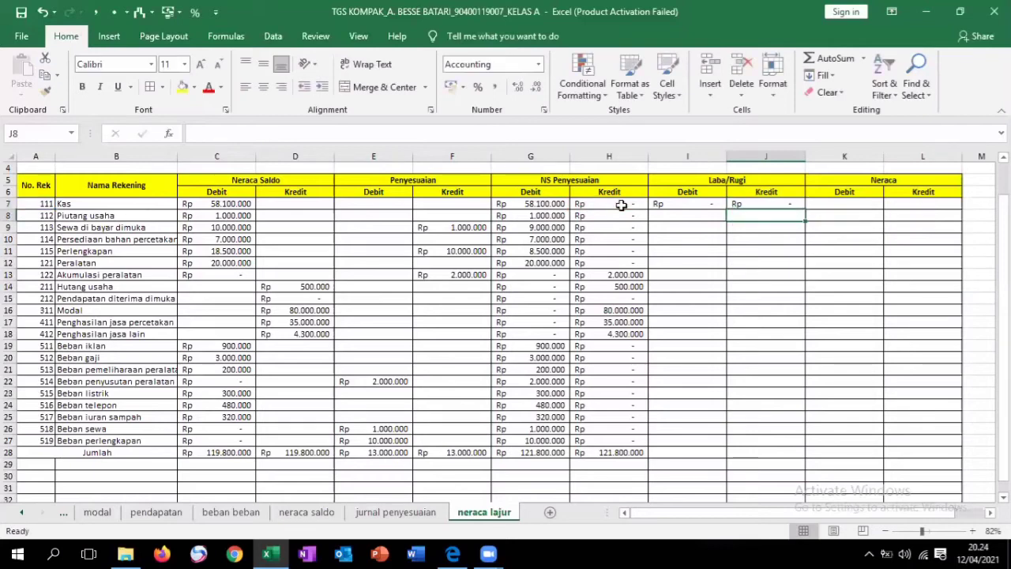
# Fill the Laba/Rugi debit and kredit formulas from I7 and J7 down to row 27.
pyautogui.click(702, 206)
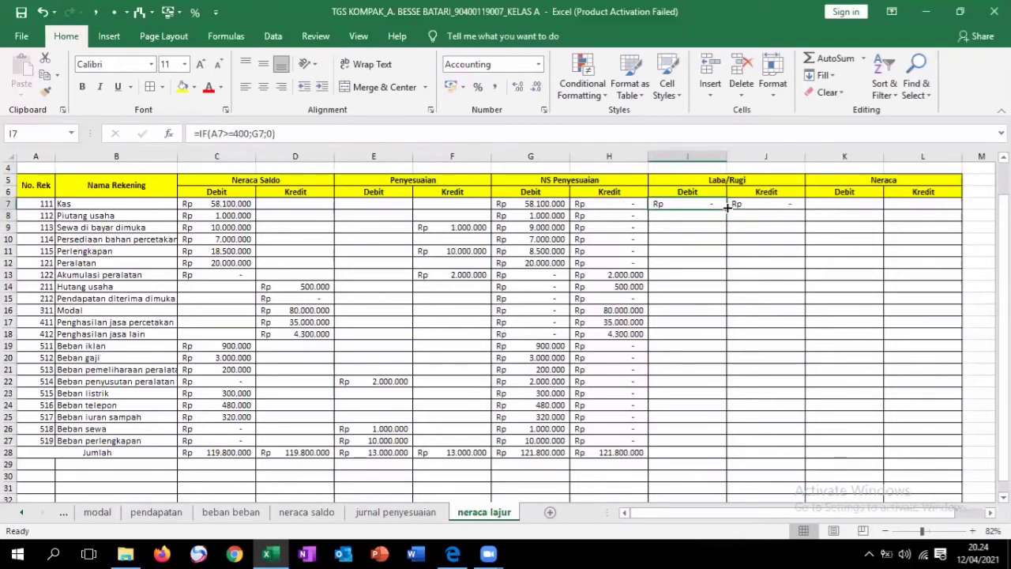
pyautogui.moveTo(727, 207); pyautogui.dragTo(713, 445)
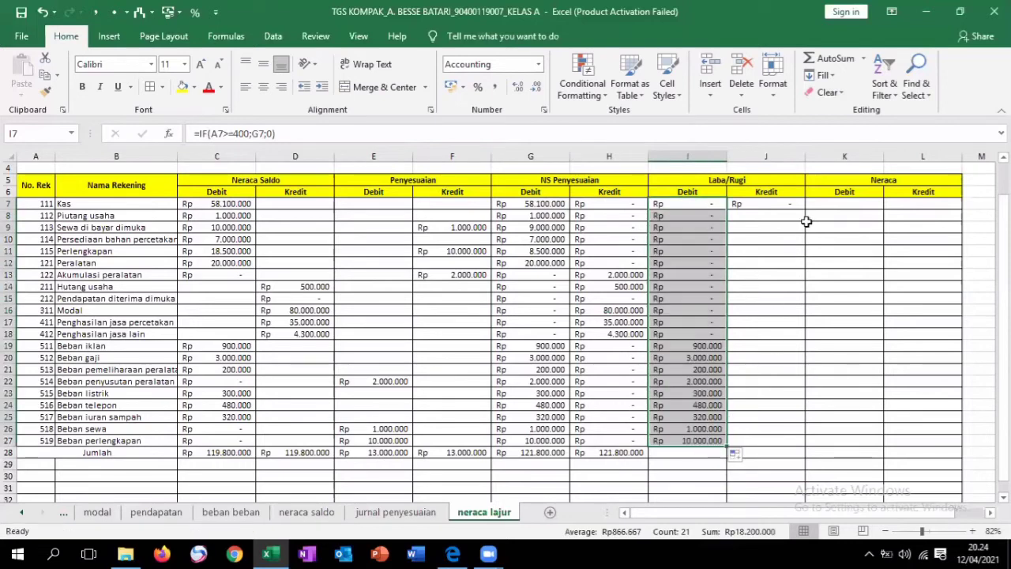
pyautogui.click(783, 203)
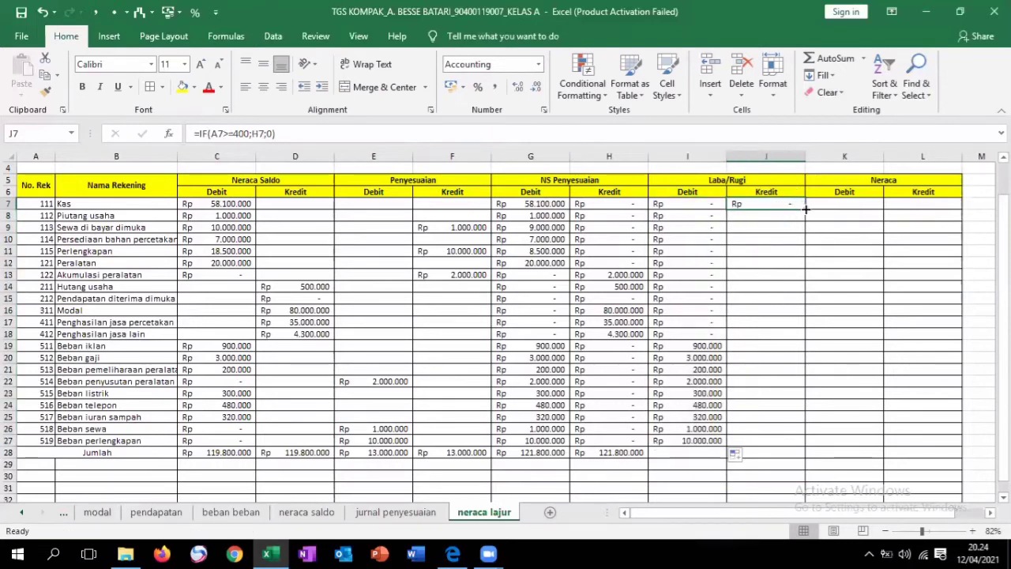
pyautogui.moveTo(800, 205); pyautogui.dragTo(780, 444)
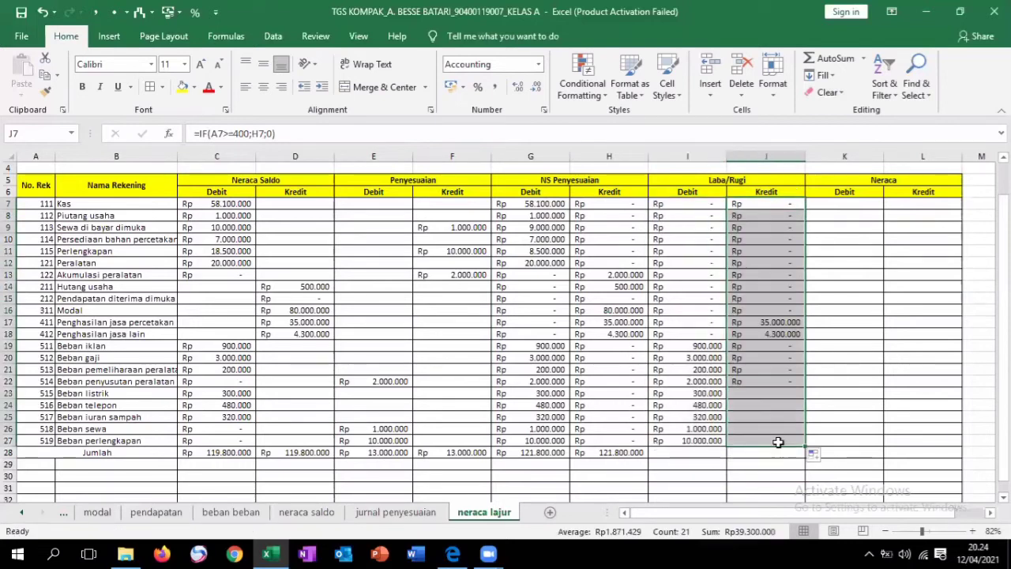
# Extend the Jumlah total formula from H28 across the Laba/Rugi debit and kredit cells I28:J28.
pyautogui.click(629, 455)
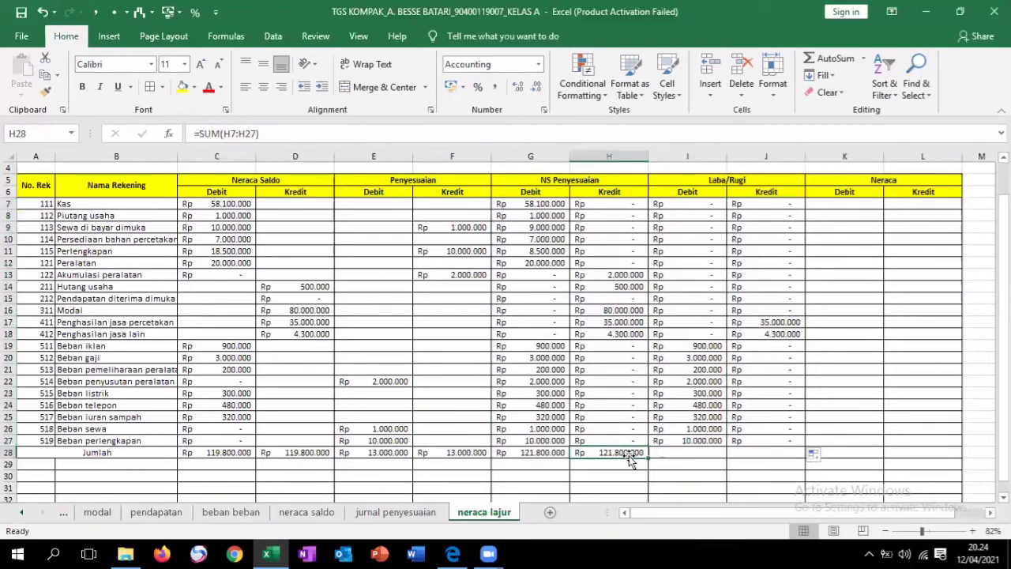
pyautogui.moveTo(646, 455); pyautogui.dragTo(768, 452)
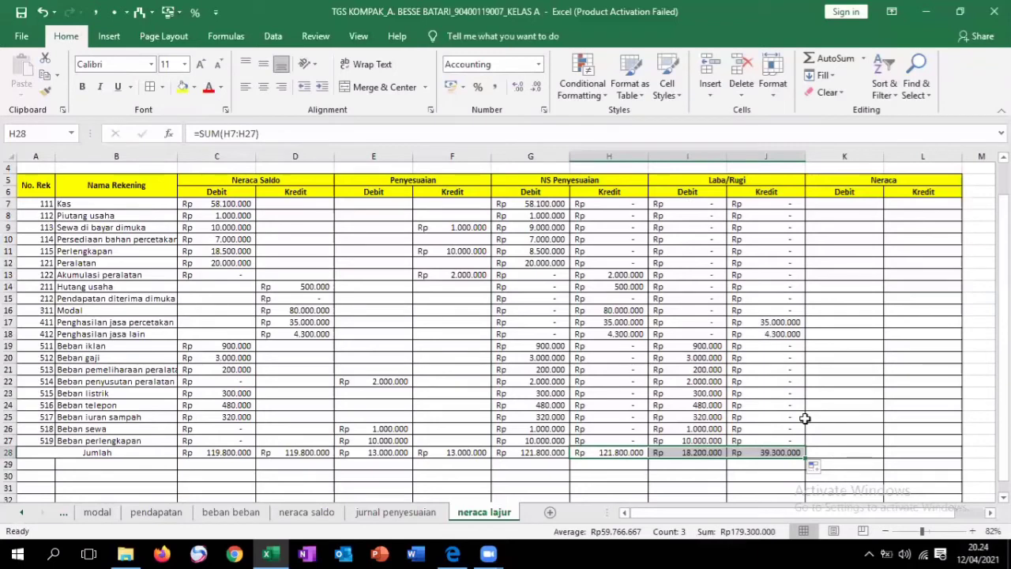
# Enter an IF formula in the Neraca debit cell K7 that returns G7 when A7<=400 and 0 otherwise.
pyautogui.click(852, 206)
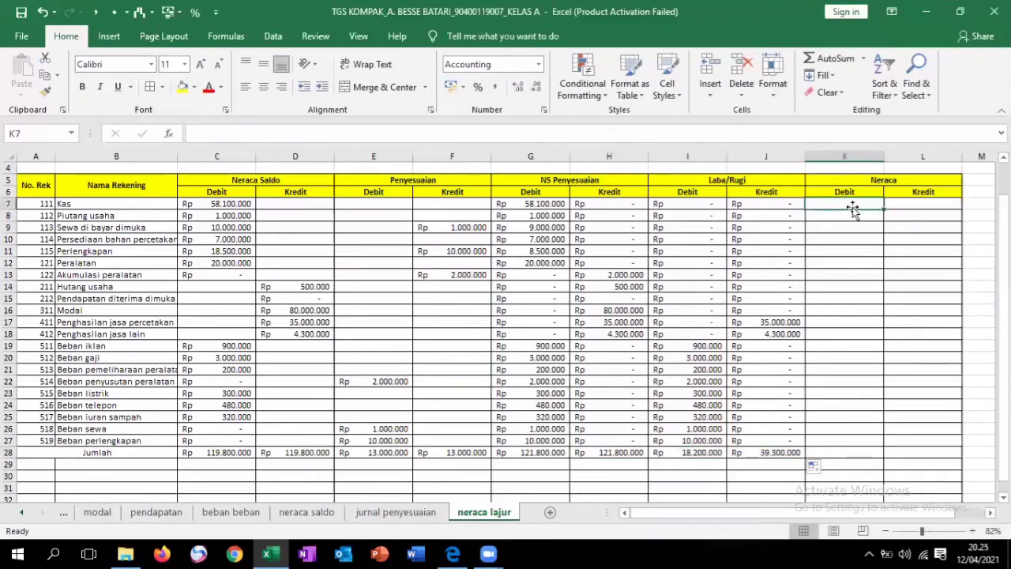
pyautogui.write('=')
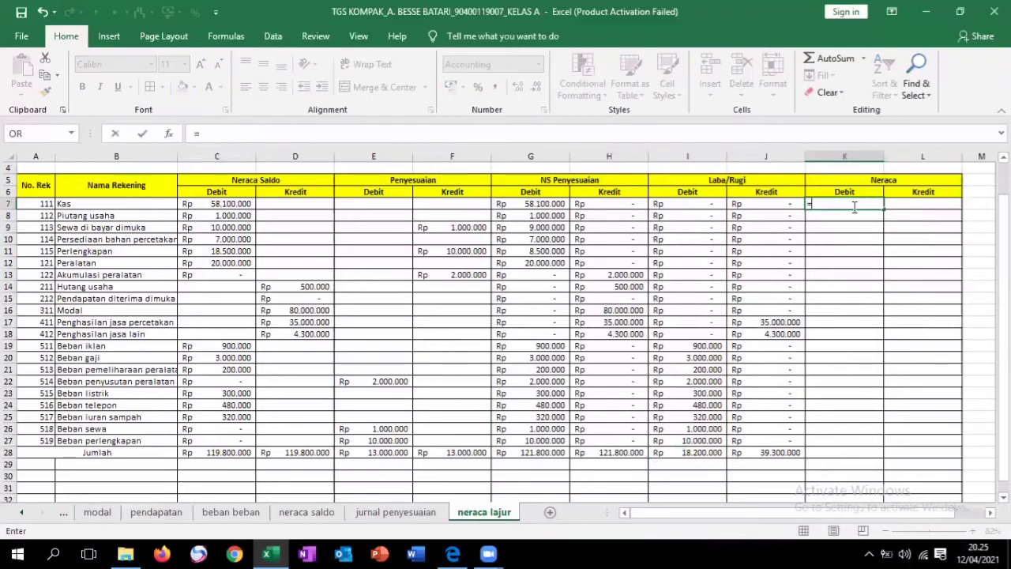
pyautogui.write('if(')
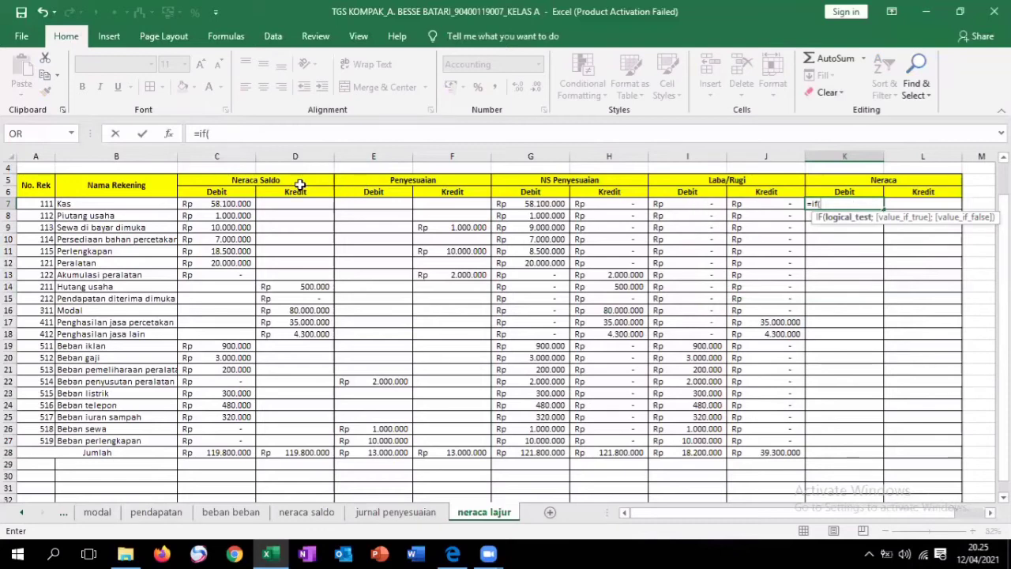
pyautogui.click(37, 204)
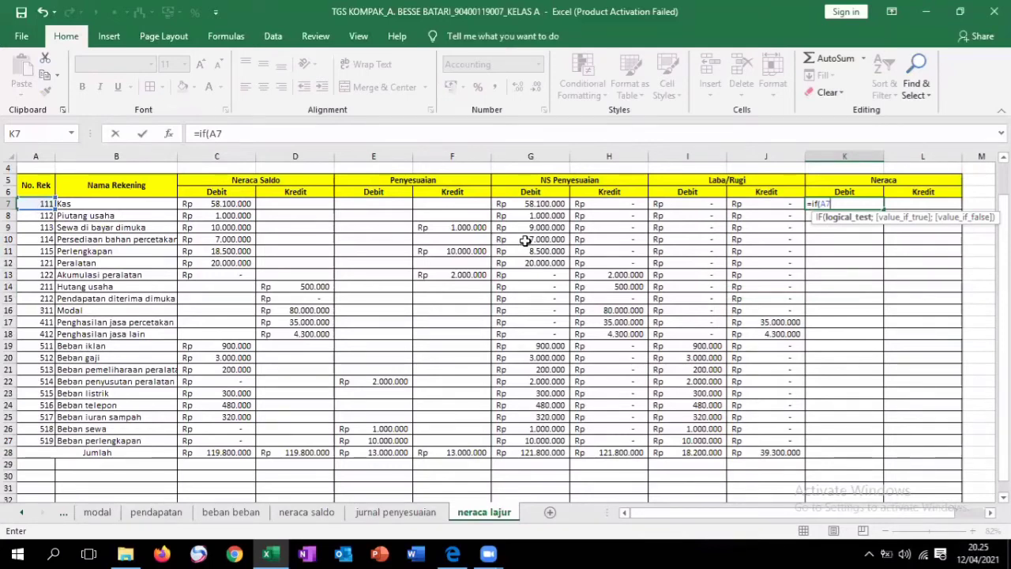
pyautogui.write('<=400;')
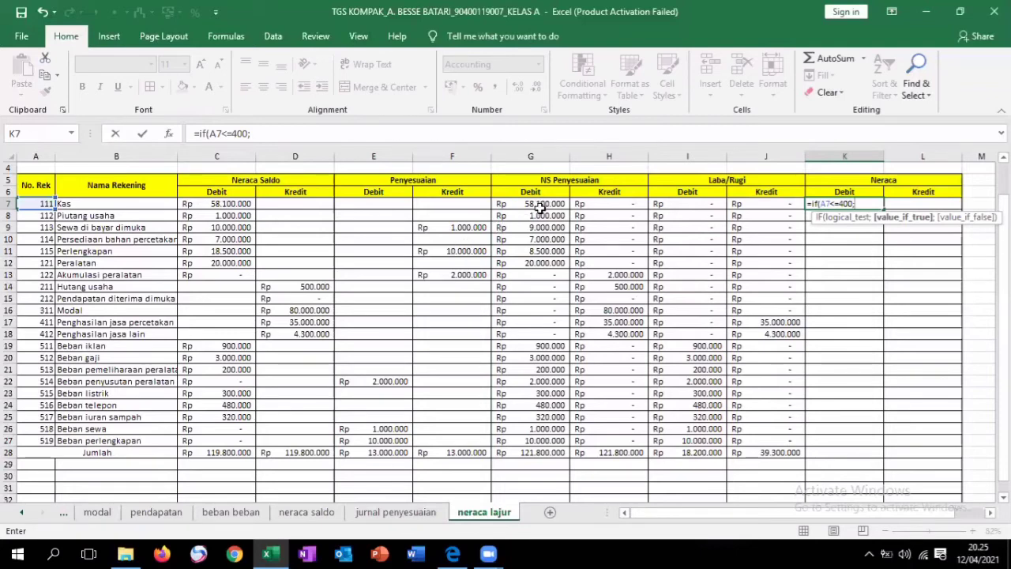
pyautogui.click(537, 207)
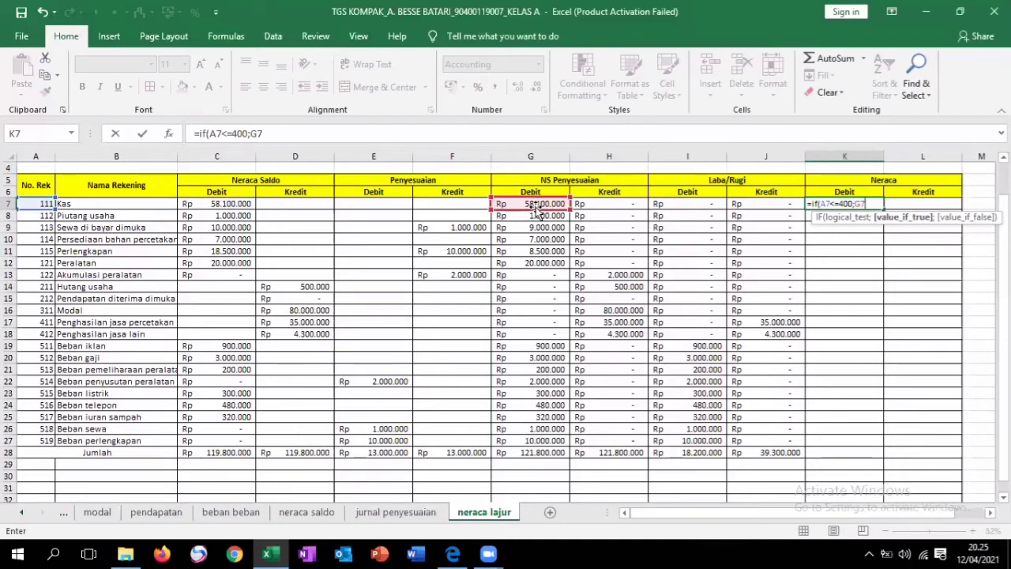
pyautogui.write(';')
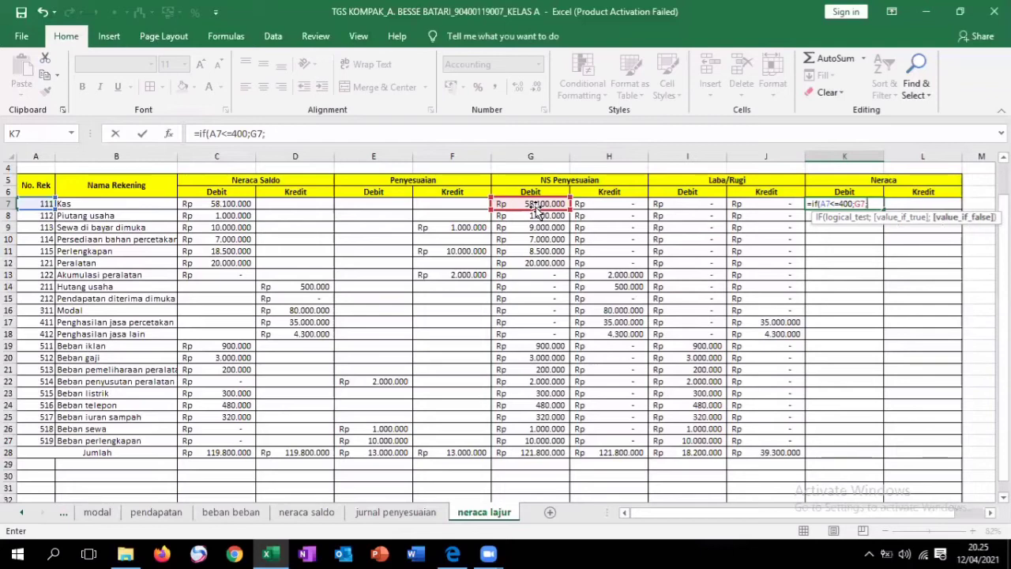
pyautogui.write('0')
pyautogui.press('Return')
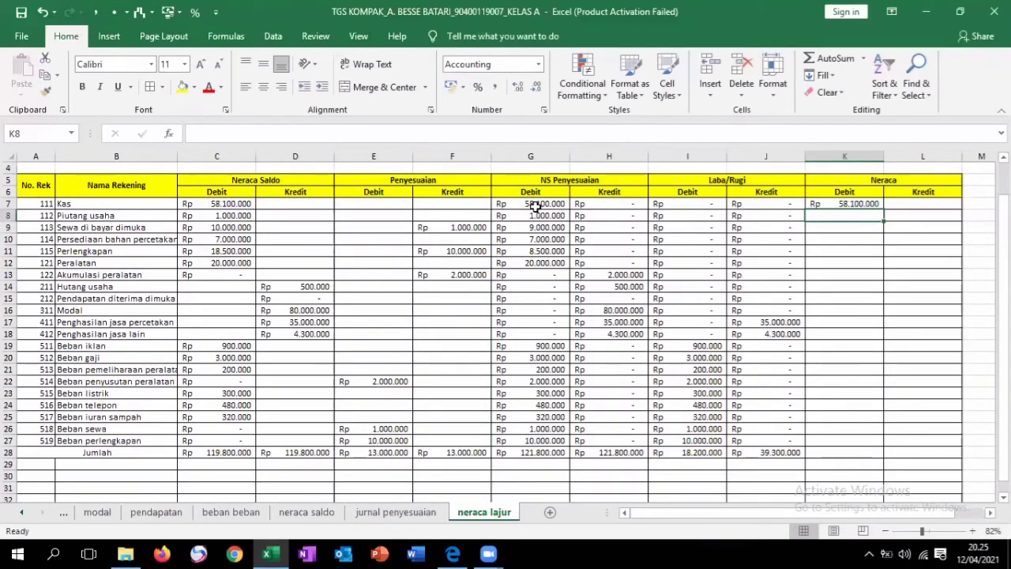
# Enter an IF formula in the Neraca kredit cell L7 that returns H7 when A7<=400 and 0 otherwise.
pyautogui.click(932, 205)
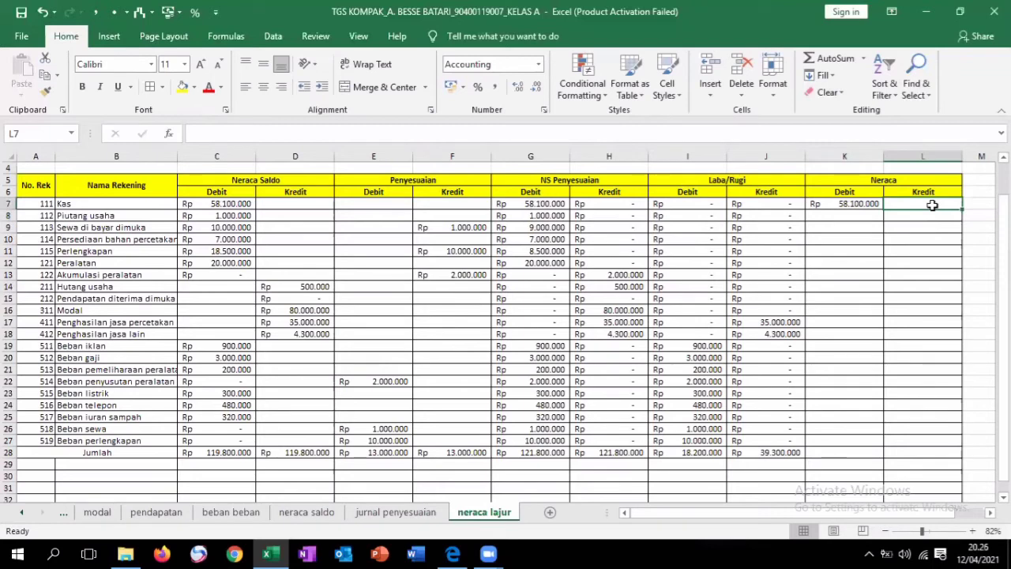
pyautogui.write('=')
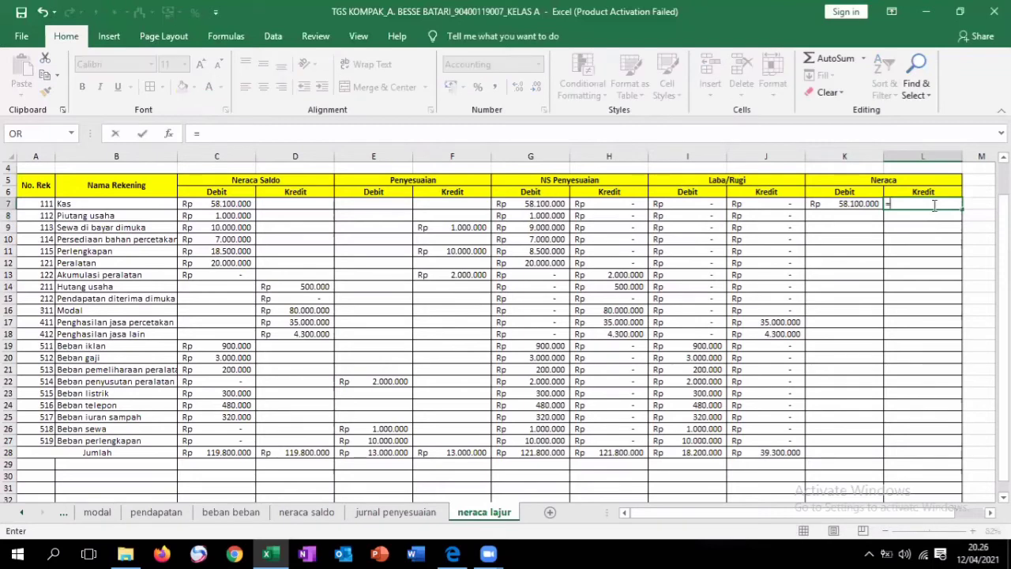
pyautogui.write('if(')
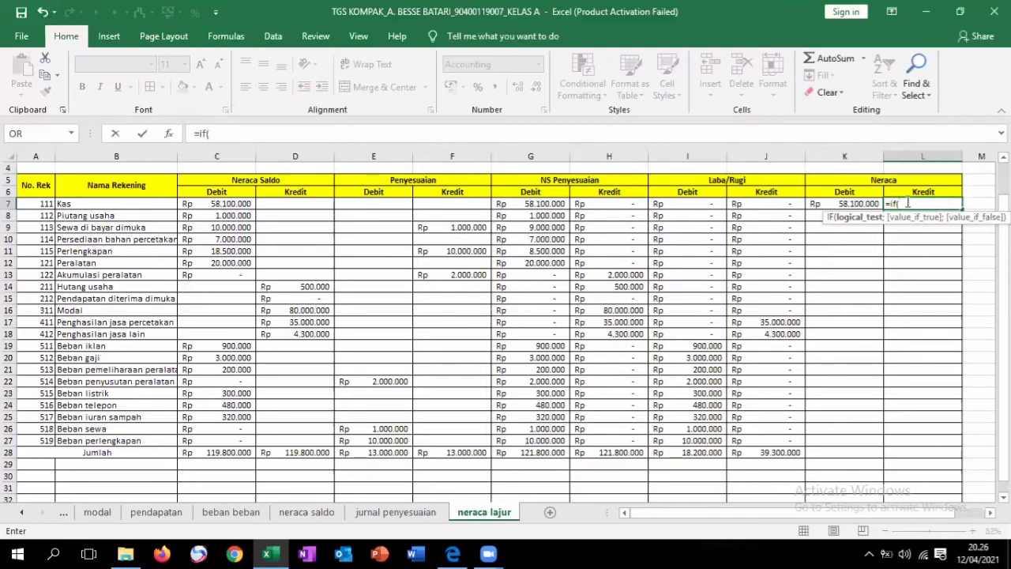
pyautogui.click(44, 204)
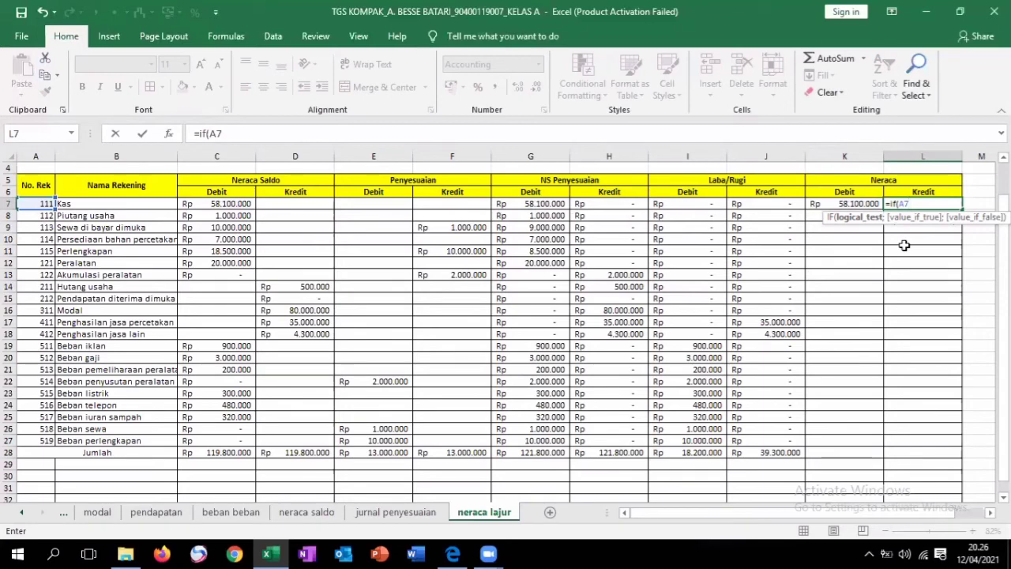
pyautogui.write('<=400;')
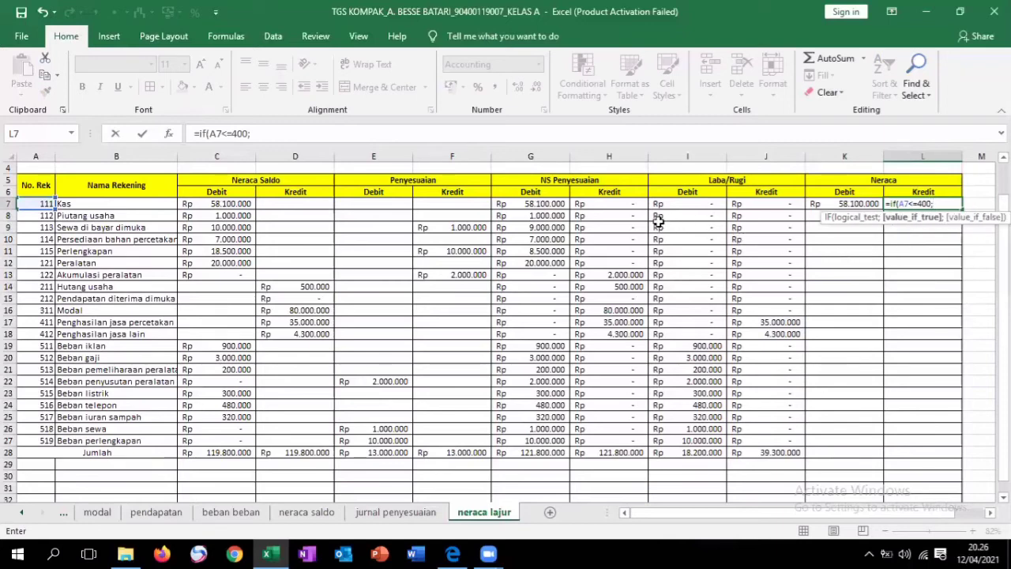
pyautogui.click(600, 203)
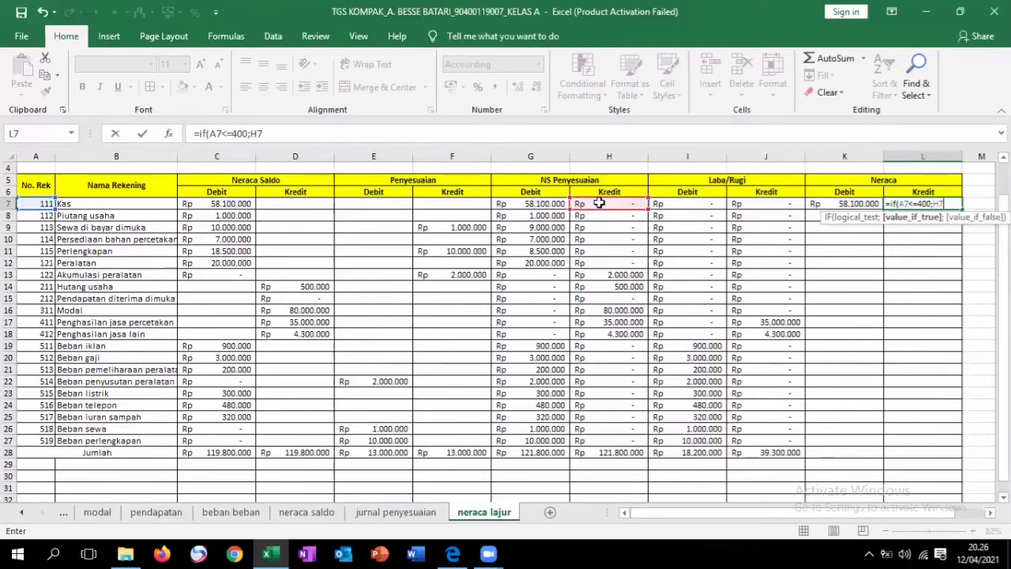
pyautogui.write(';')
pyautogui.write('0)')
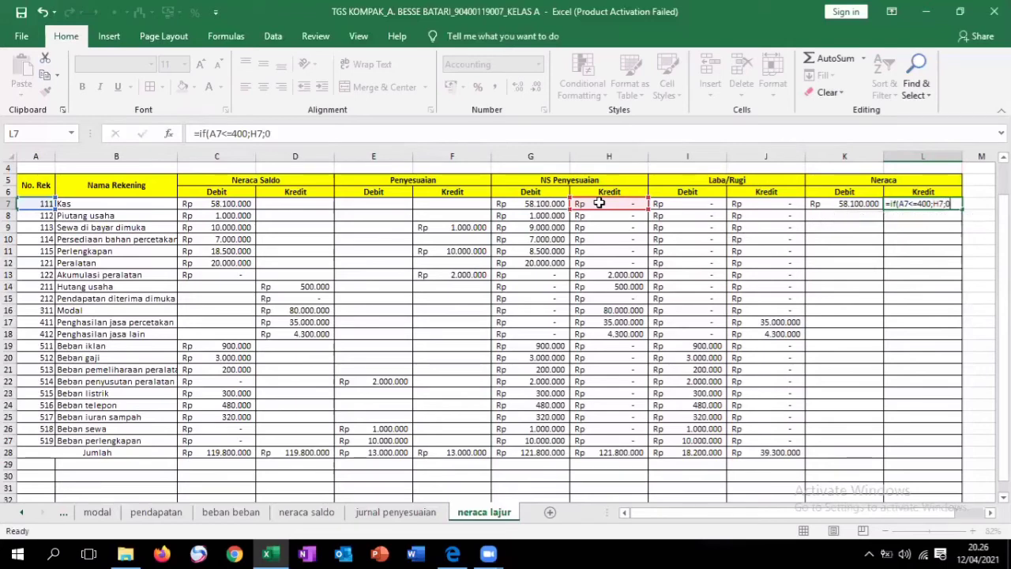
pyautogui.press('Return')
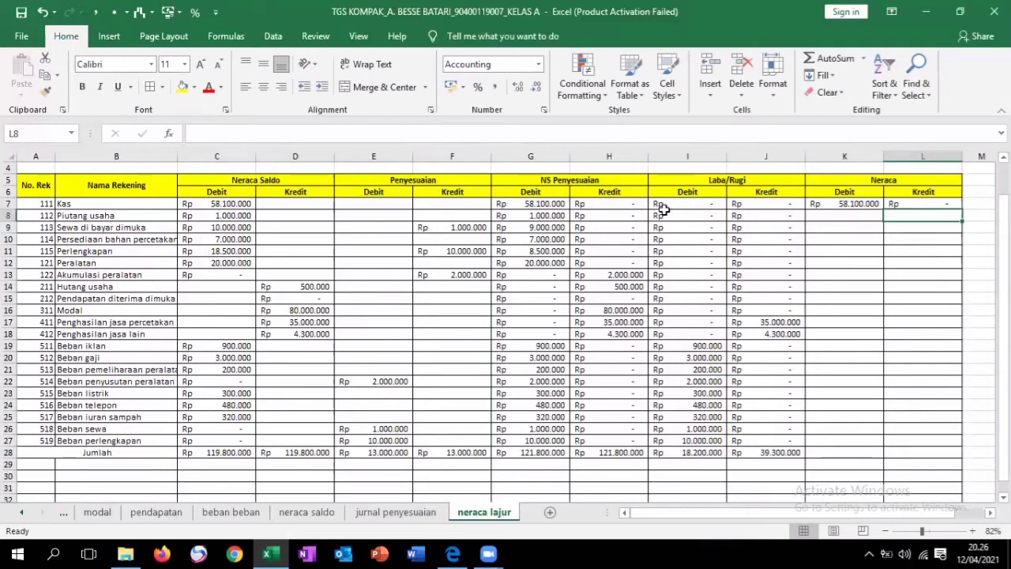
# Fill the Neraca debit and kredit formulas from K7 and L7 down to row 27.
pyautogui.click(876, 205)
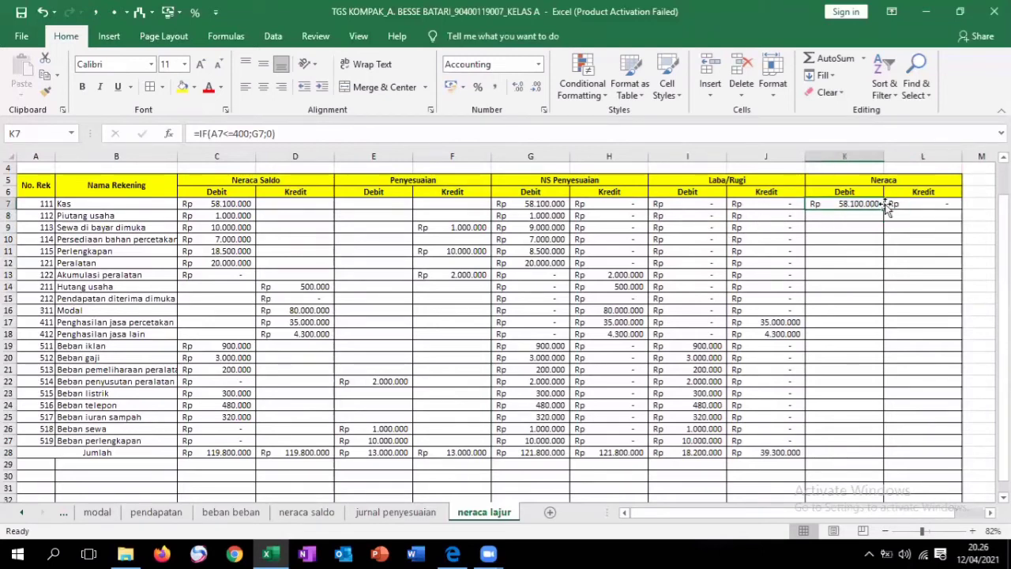
pyautogui.moveTo(882, 208); pyautogui.dragTo(874, 442)
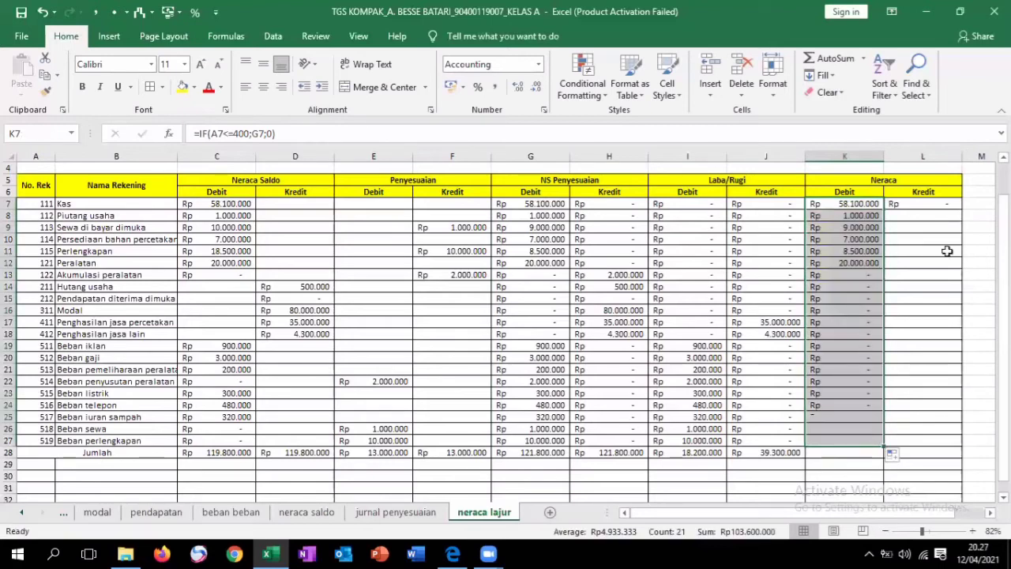
pyautogui.click(938, 197)
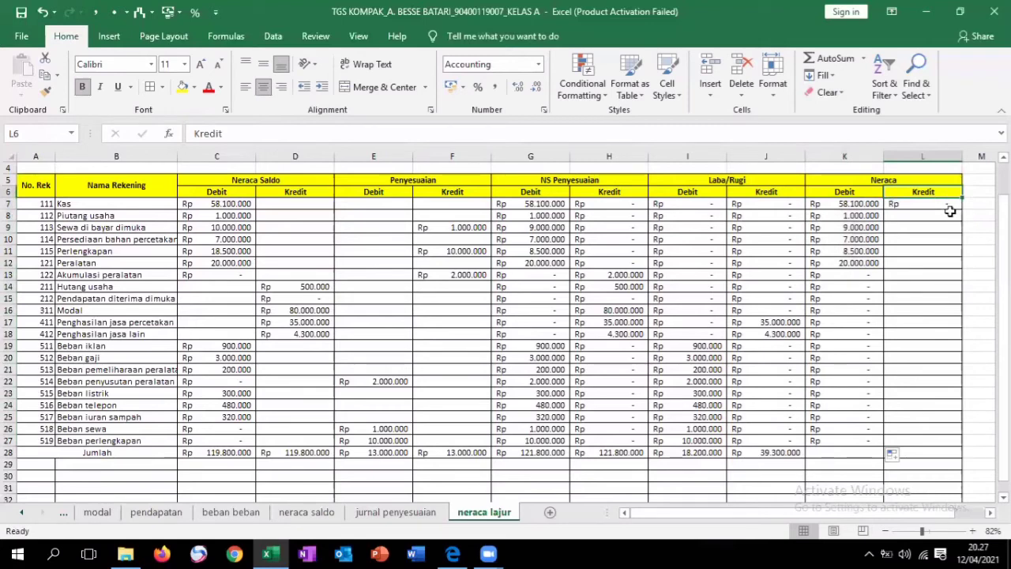
pyautogui.click(949, 203)
pyautogui.moveTo(961, 207); pyautogui.dragTo(956, 445)
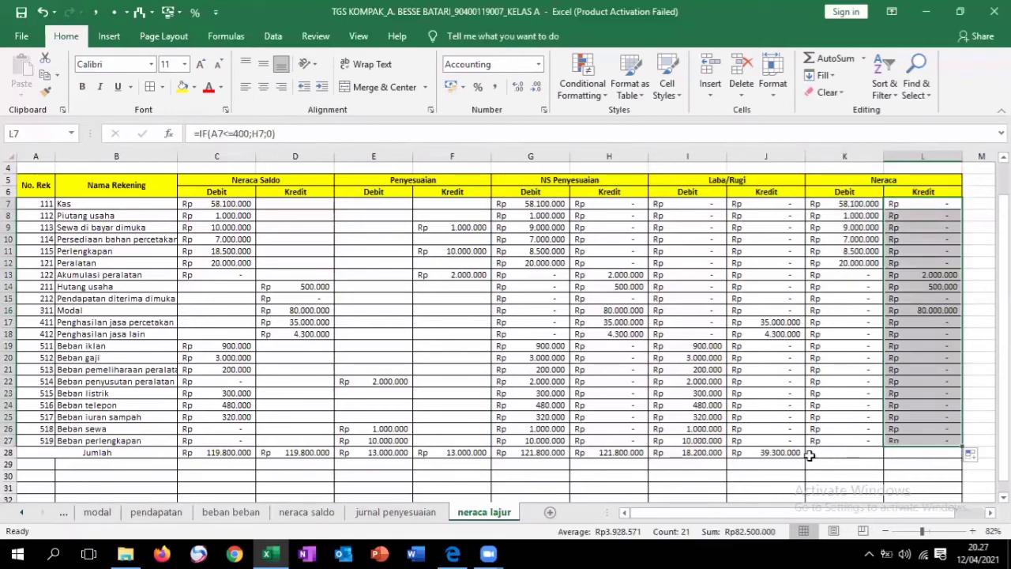
# Extend the Jumlah total from J28 to the Neraca cells K28:L28 and make the whole Jumlah row bold.
pyautogui.click(758, 455)
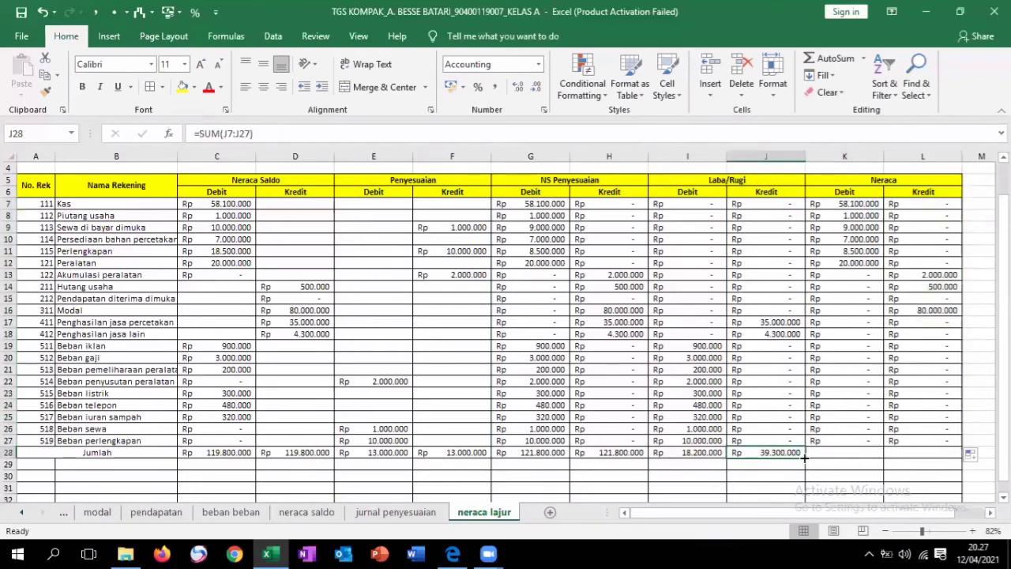
pyautogui.moveTo(804, 457); pyautogui.dragTo(931, 458)
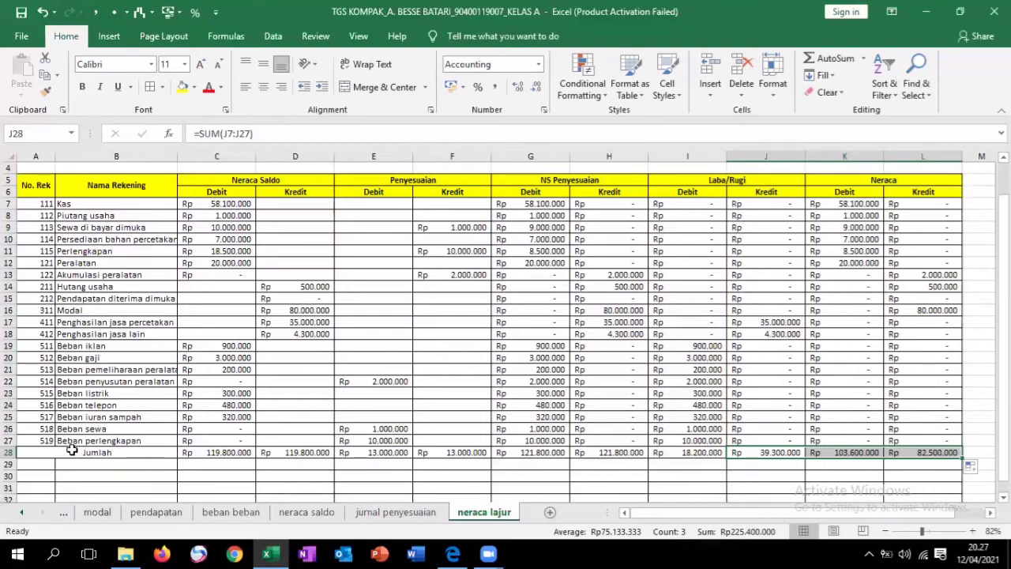
pyautogui.moveTo(72, 449); pyautogui.dragTo(895, 450)
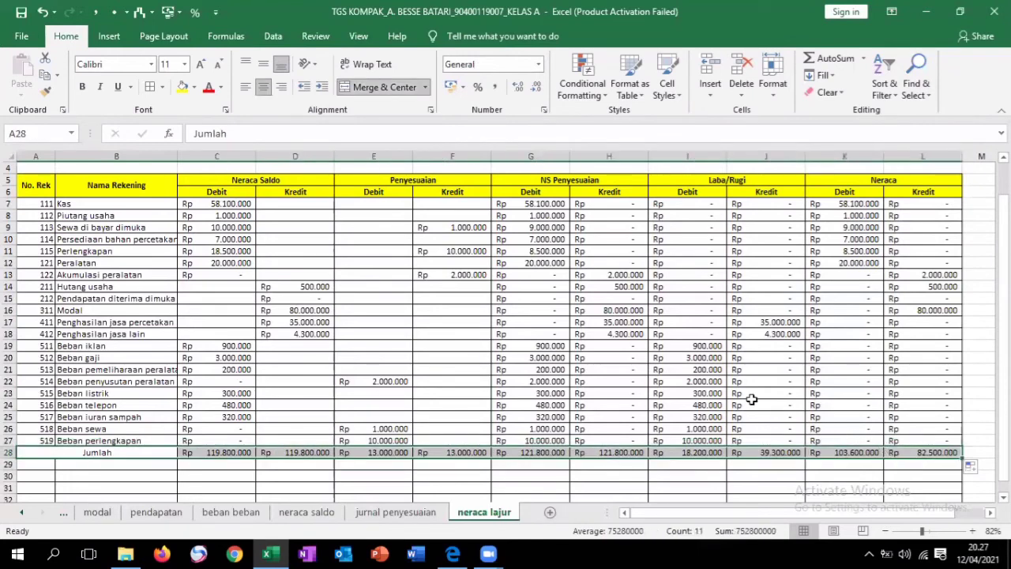
pyautogui.hotkey('ctrl', 'b')
pyautogui.hotkey('ctrl', 'c')
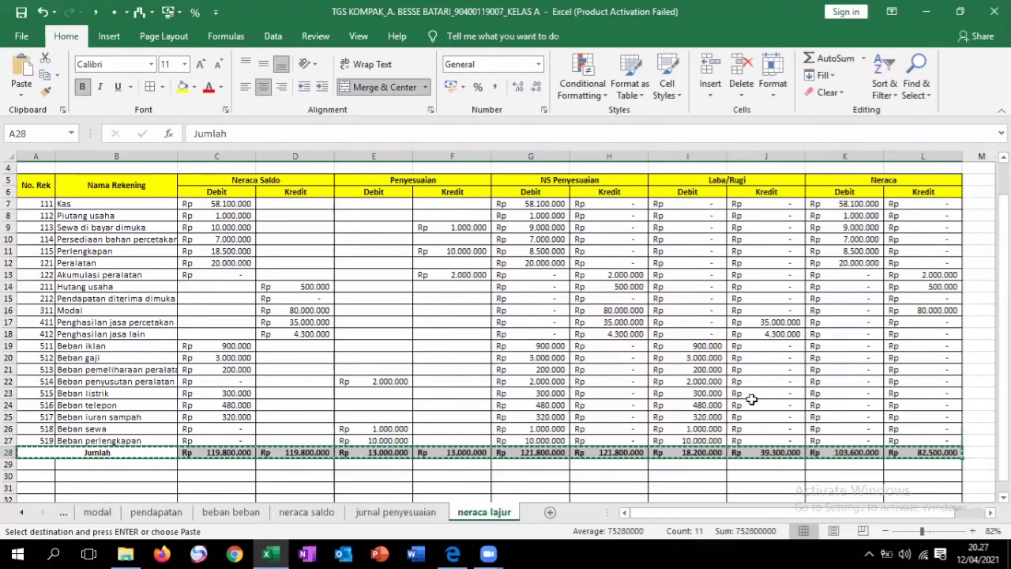
pyautogui.click(945, 445)
pyautogui.hotkey('ctrl', 'Up')
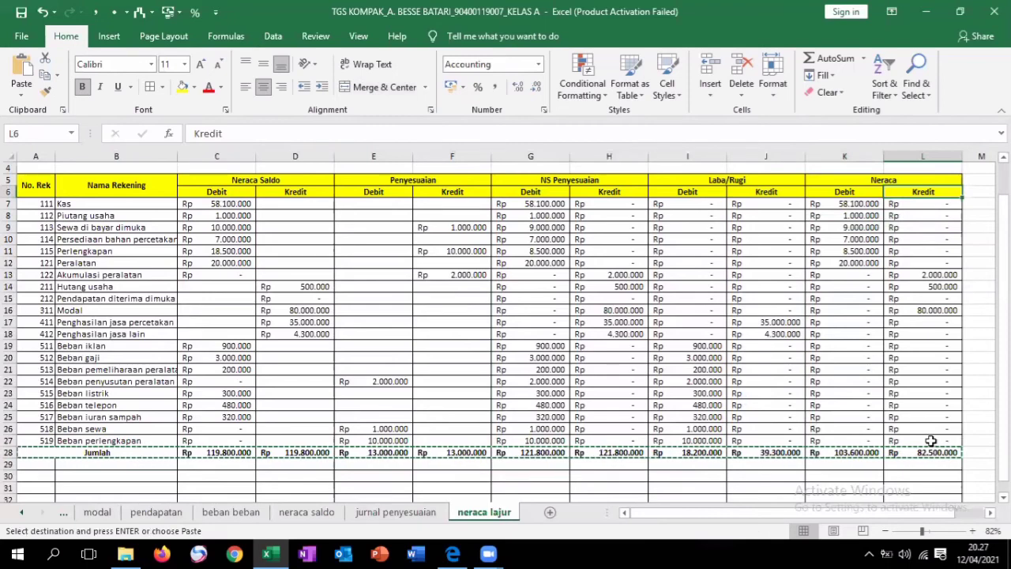
pyautogui.doubleClick(930, 440)
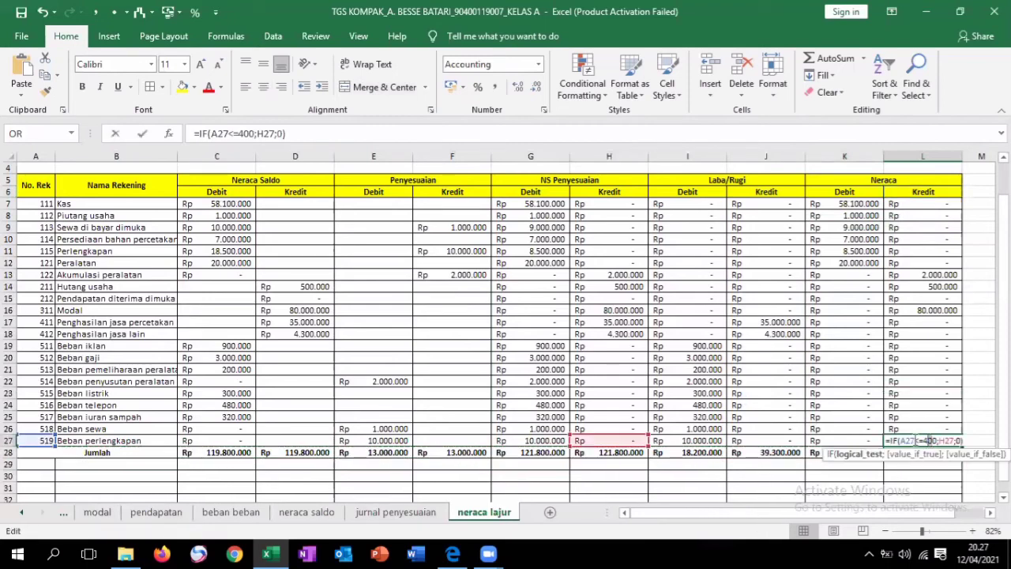
pyautogui.click(900, 426)
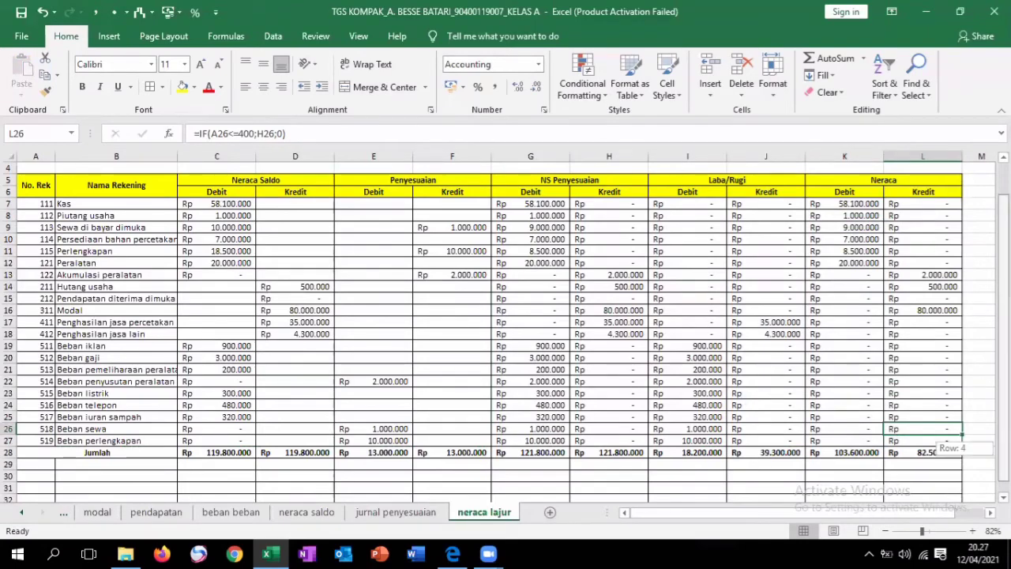
# Merge and center A29:H29 and A30:H30 as two separate blank rows below the Jumlah row.
pyautogui.scroll(-1, 505, 331)
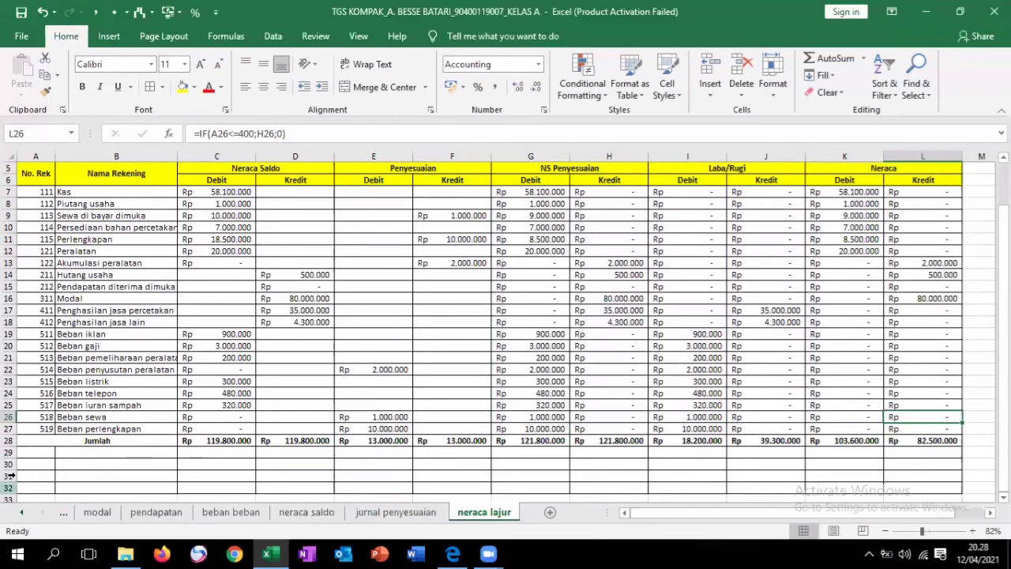
pyautogui.moveTo(46, 453); pyautogui.dragTo(645, 456)
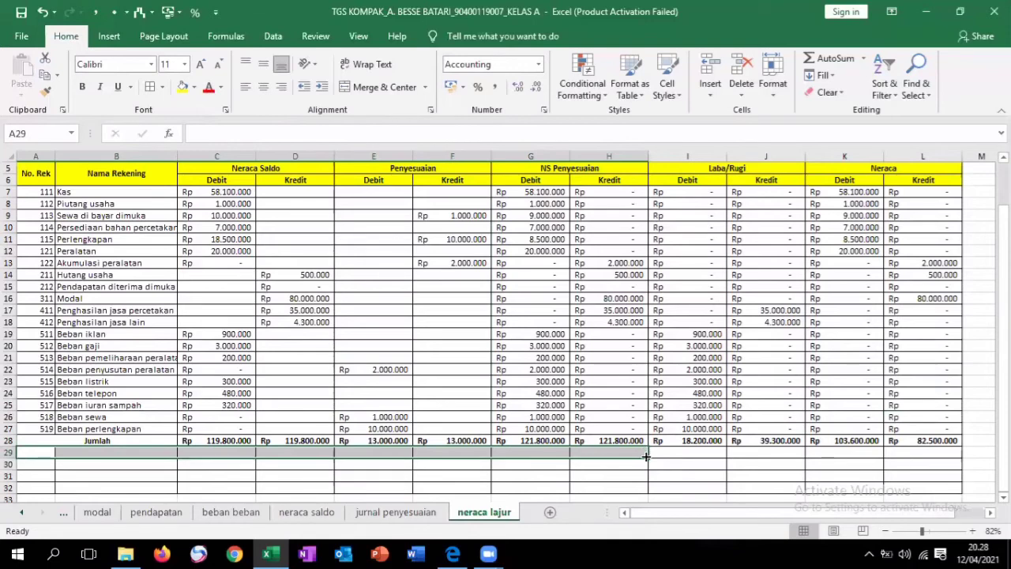
pyautogui.click(382, 92)
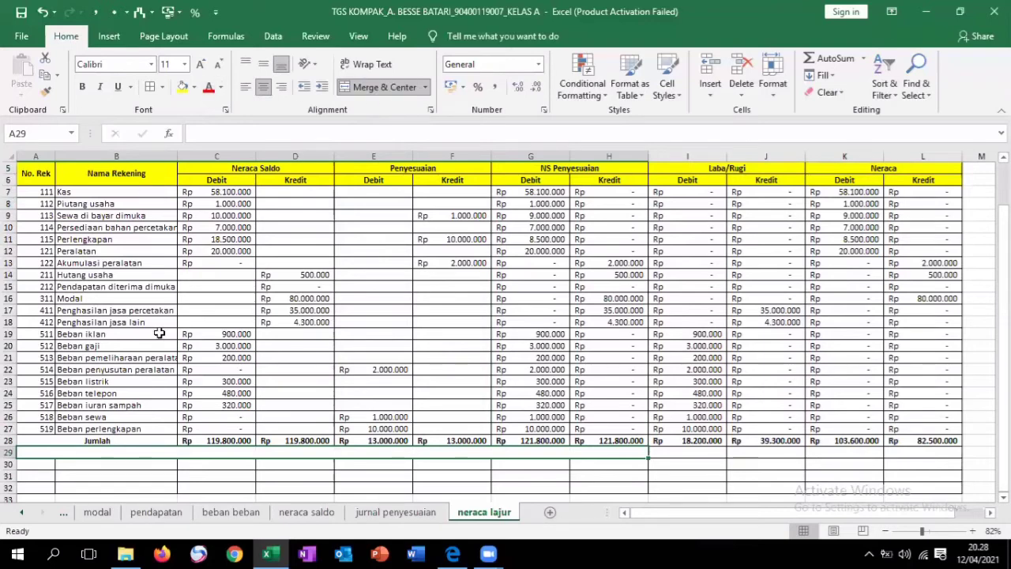
pyautogui.moveTo(41, 467); pyautogui.dragTo(592, 465)
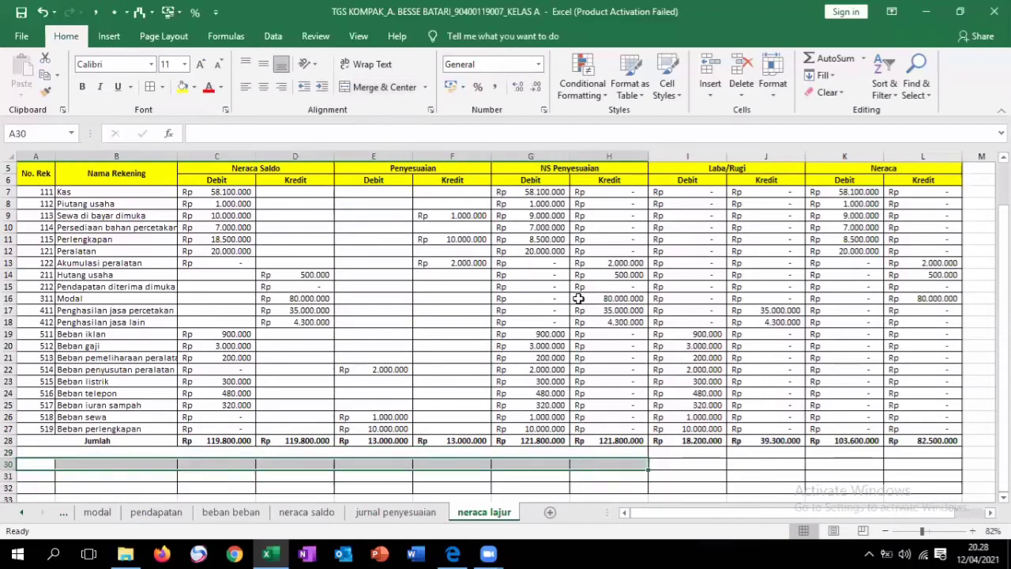
pyautogui.click(394, 88)
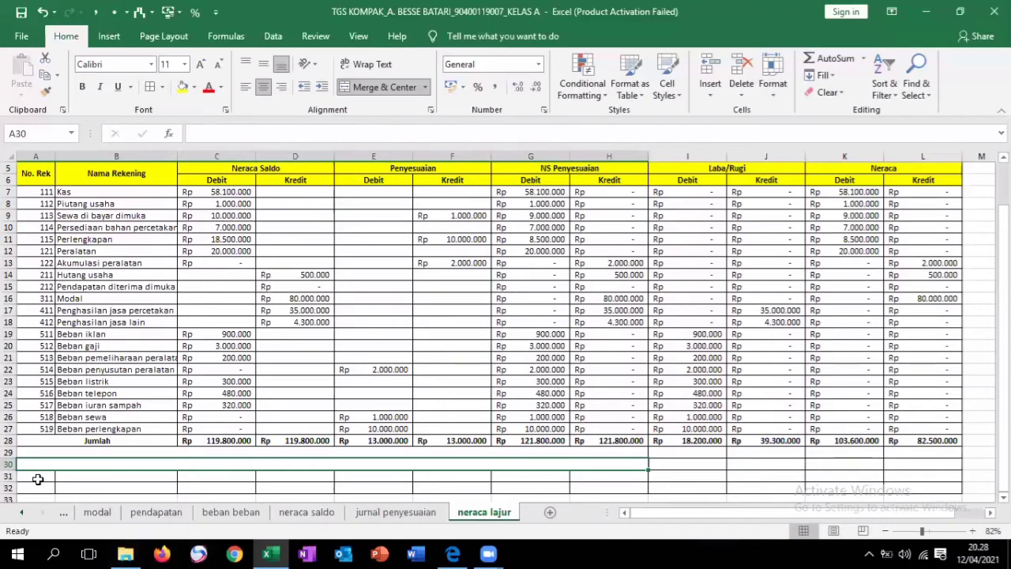
# Remove all borders from the empty rows A31:L32 below the table.
pyautogui.moveTo(38, 479); pyautogui.dragTo(899, 486)
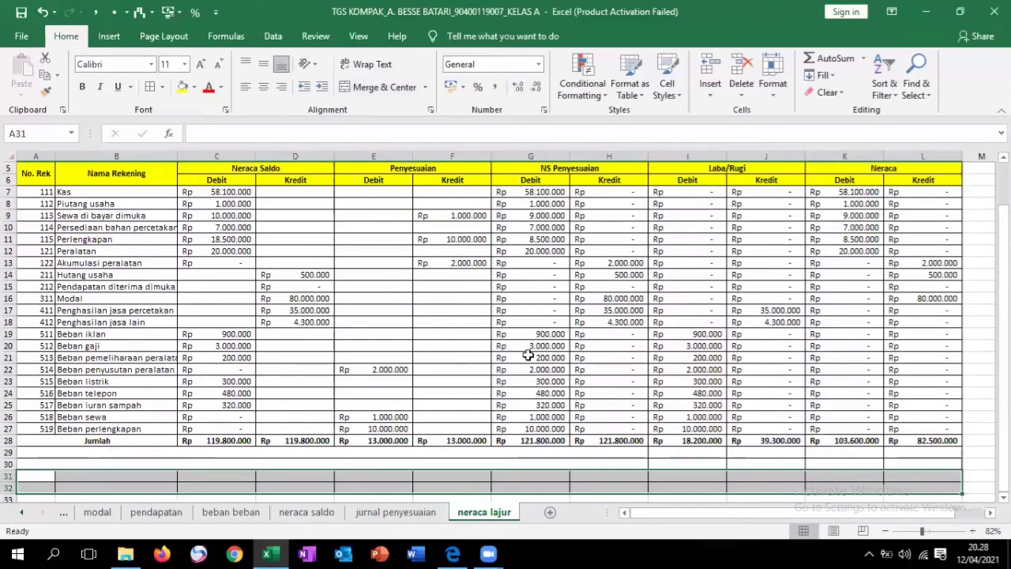
pyautogui.click(162, 87)
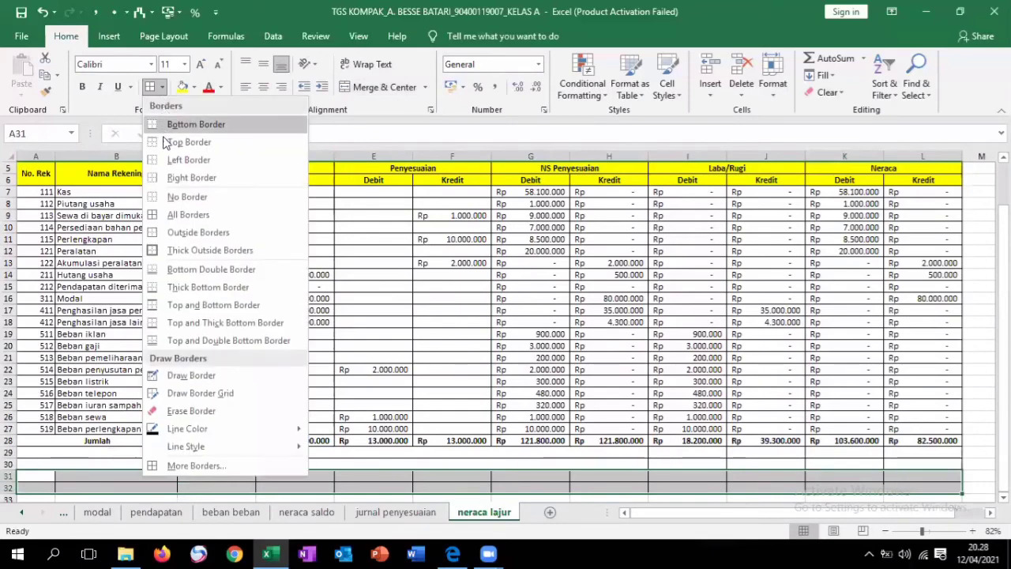
pyautogui.click(187, 196)
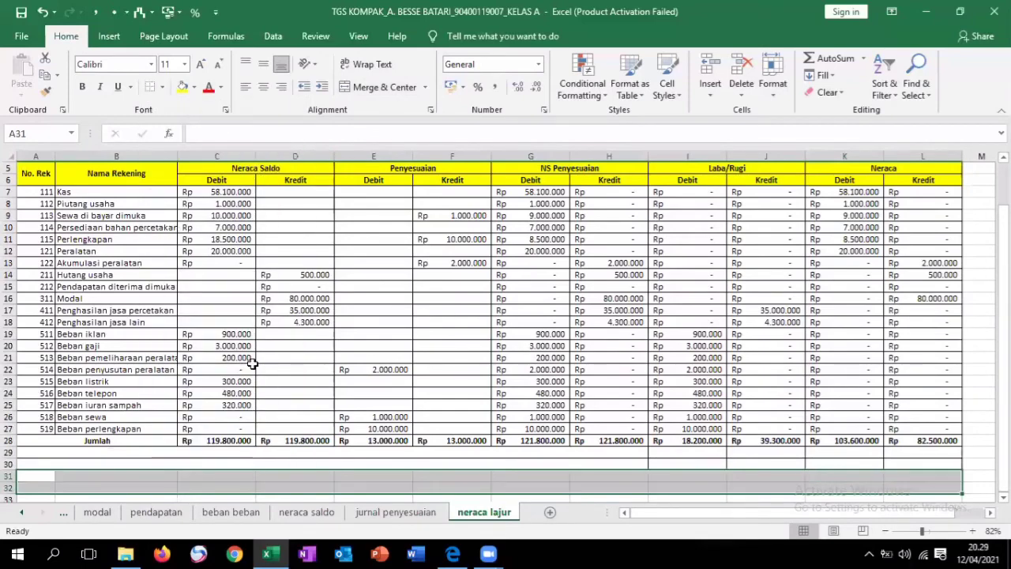
pyautogui.click(323, 475)
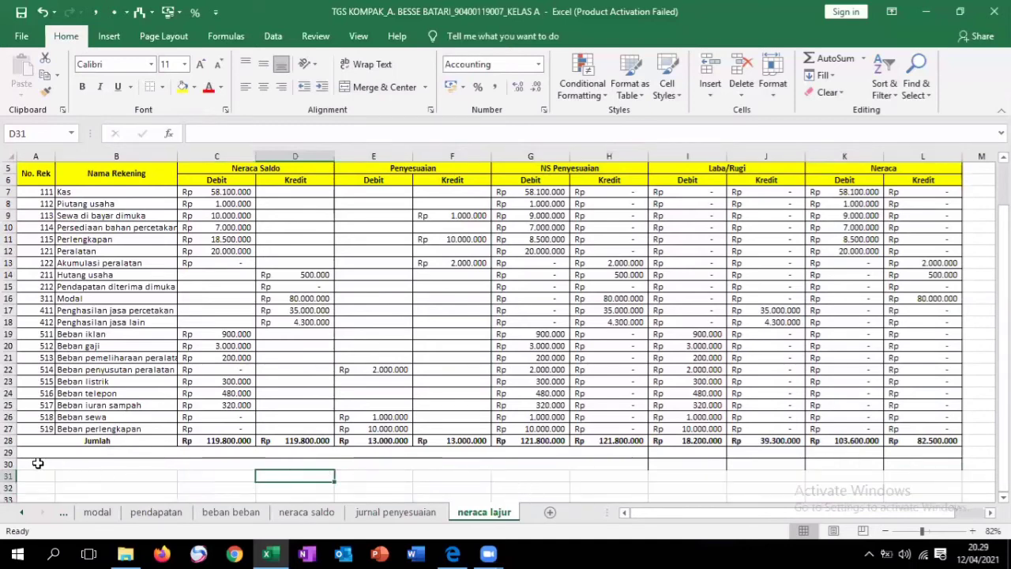
# Apply all borders to row 30 from A30 to L30.
pyautogui.moveTo(38, 462); pyautogui.dragTo(893, 468)
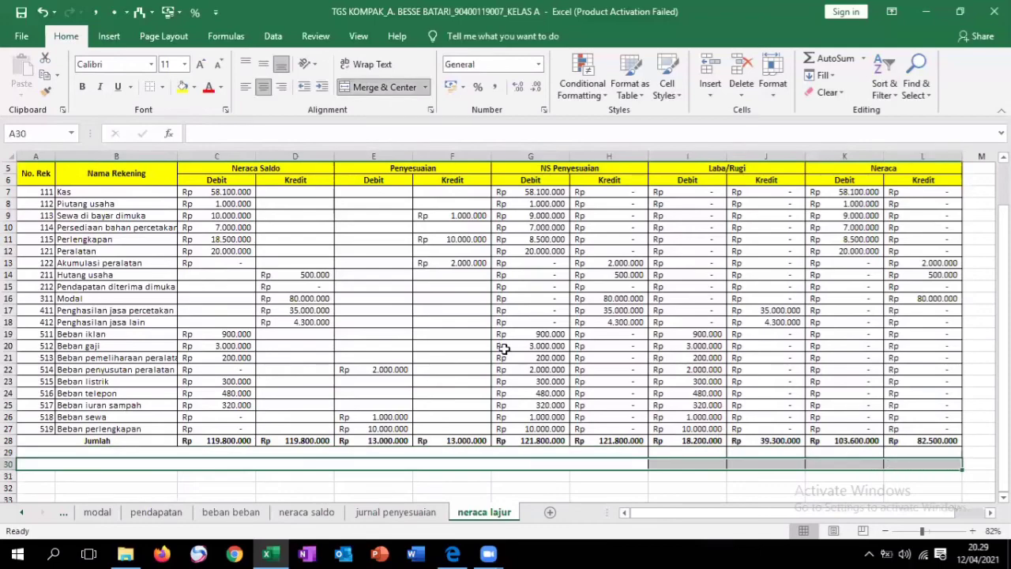
pyautogui.click(162, 87)
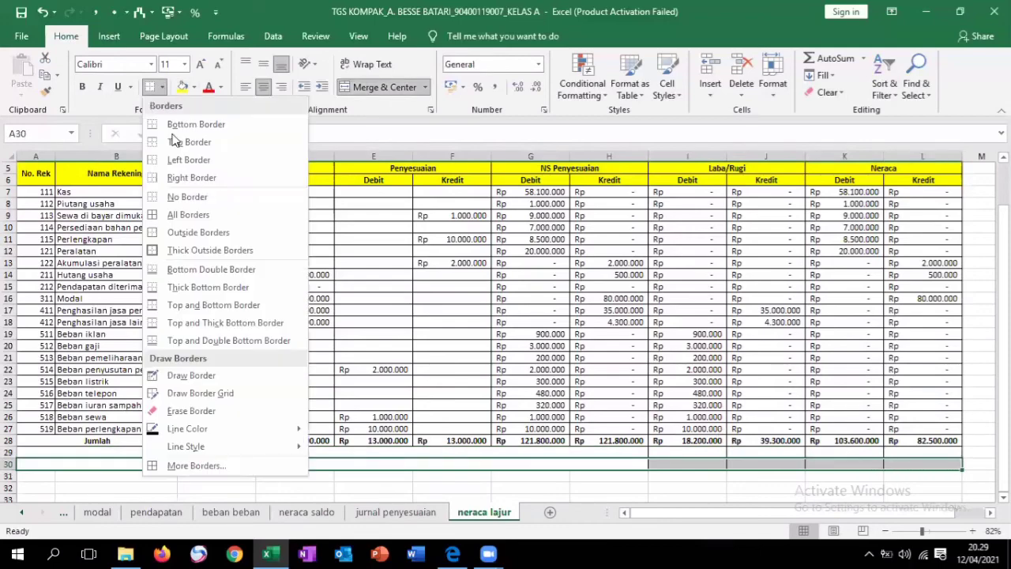
pyautogui.click(186, 214)
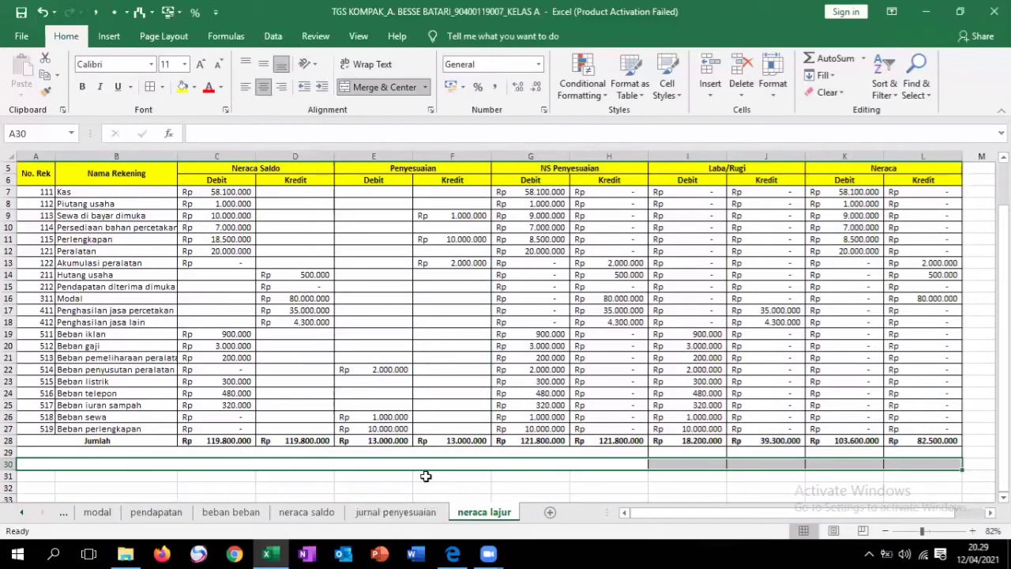
pyautogui.click(424, 476)
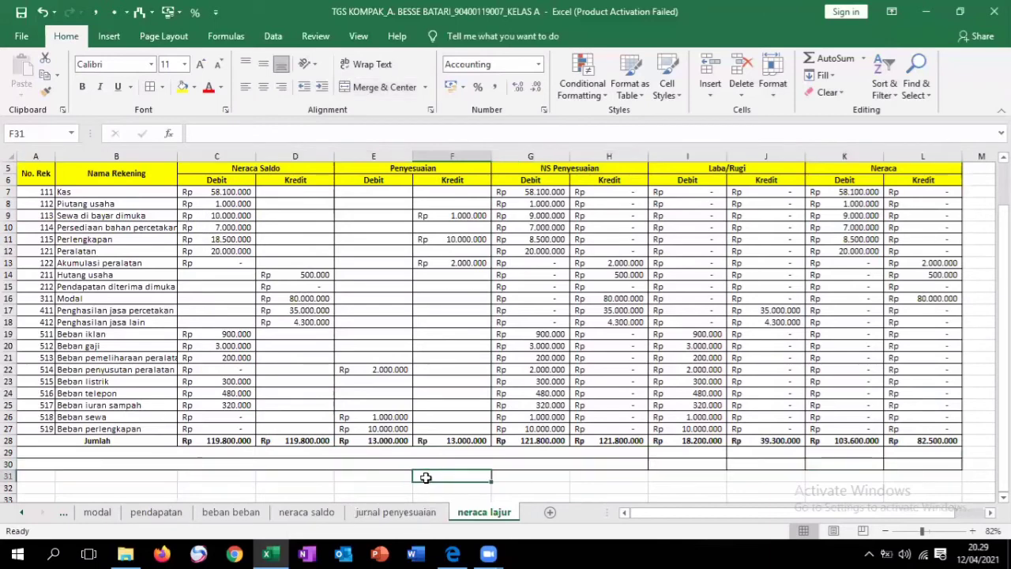
# Enter the formula =J28-I28 in the Laba/Rugi debit cell I29 to compute the profit difference.
pyautogui.click(699, 452)
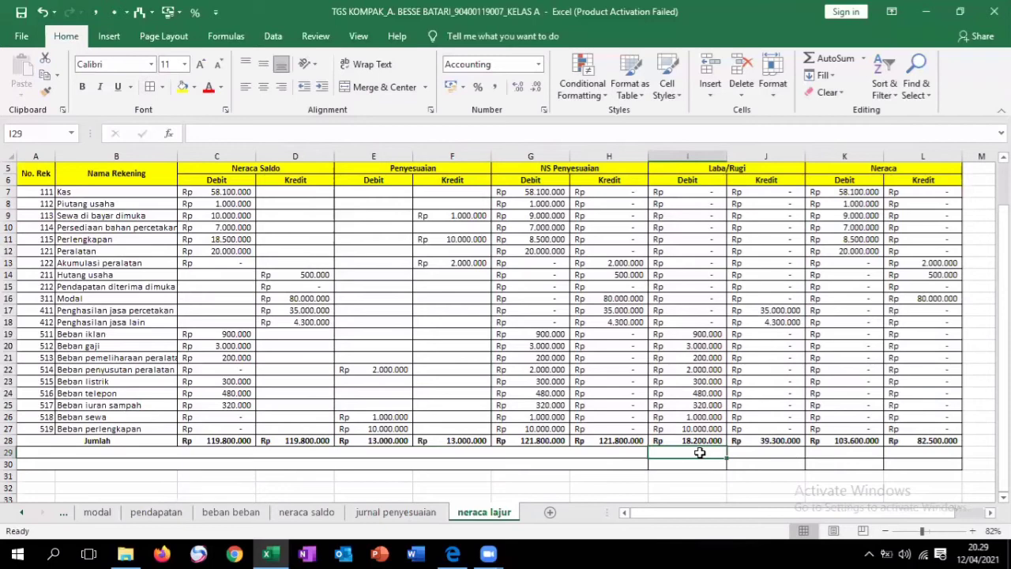
pyautogui.write('=')
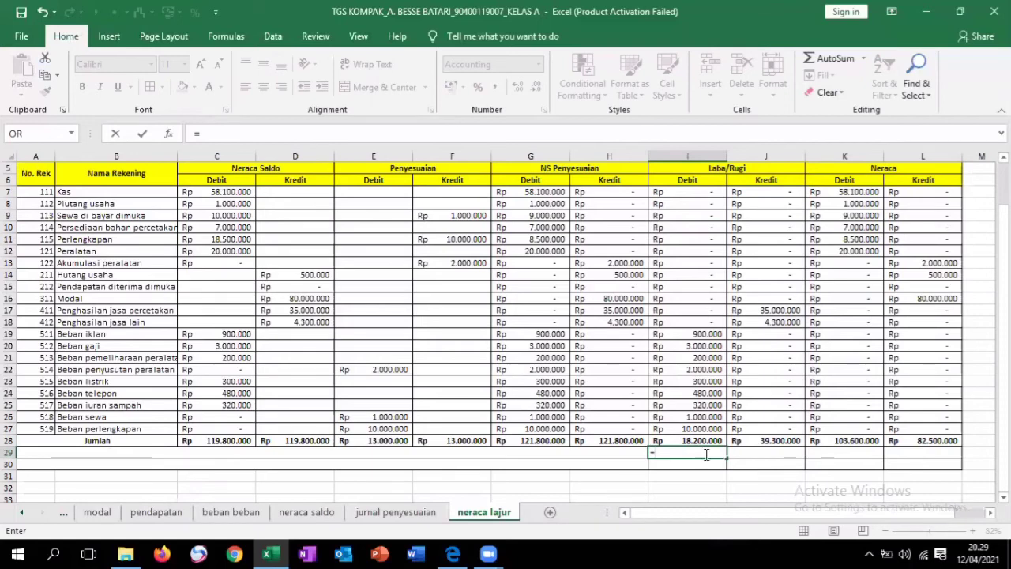
pyautogui.click(762, 444)
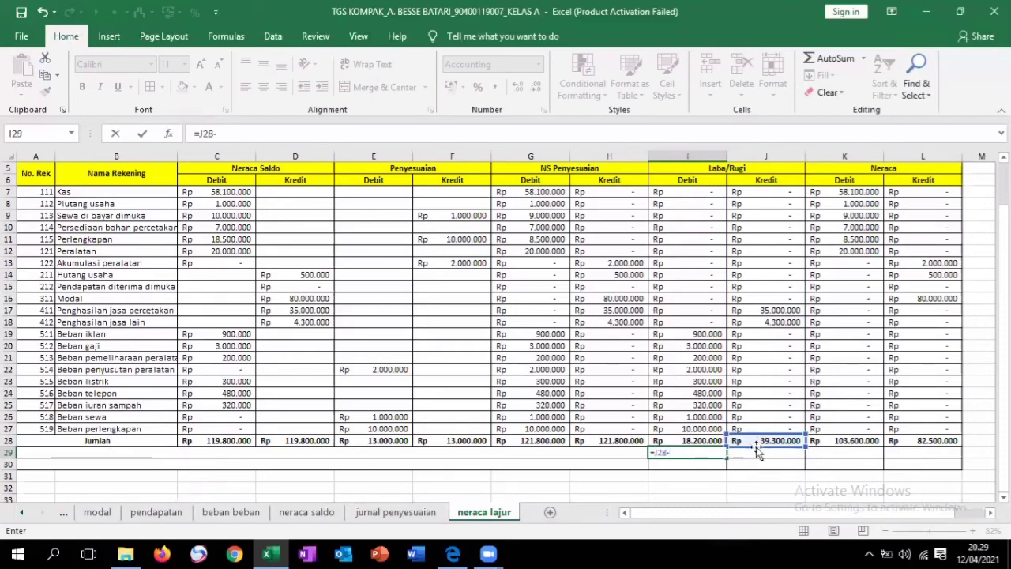
pyautogui.write('-')
pyautogui.click(709, 443)
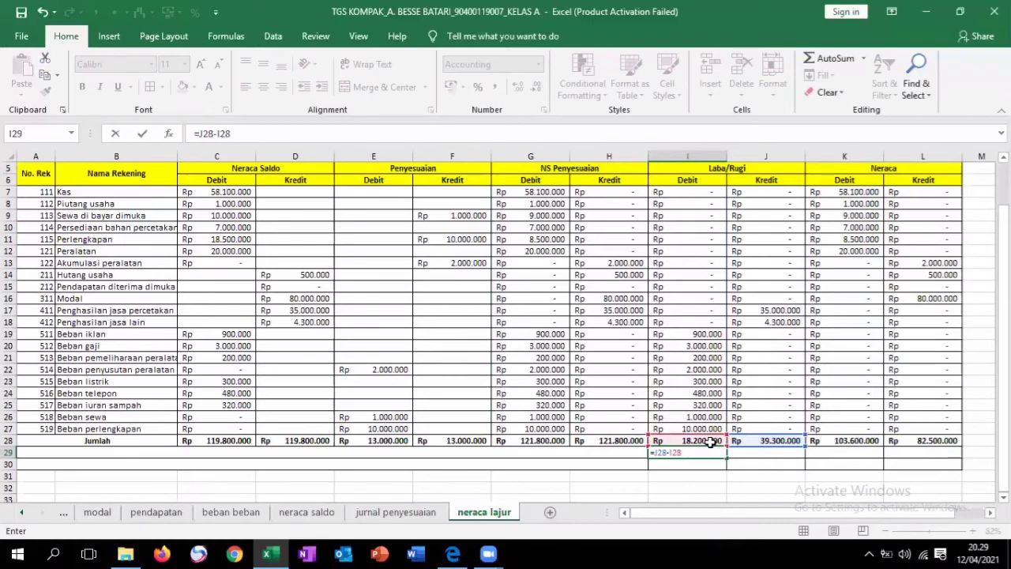
pyautogui.press('Return')
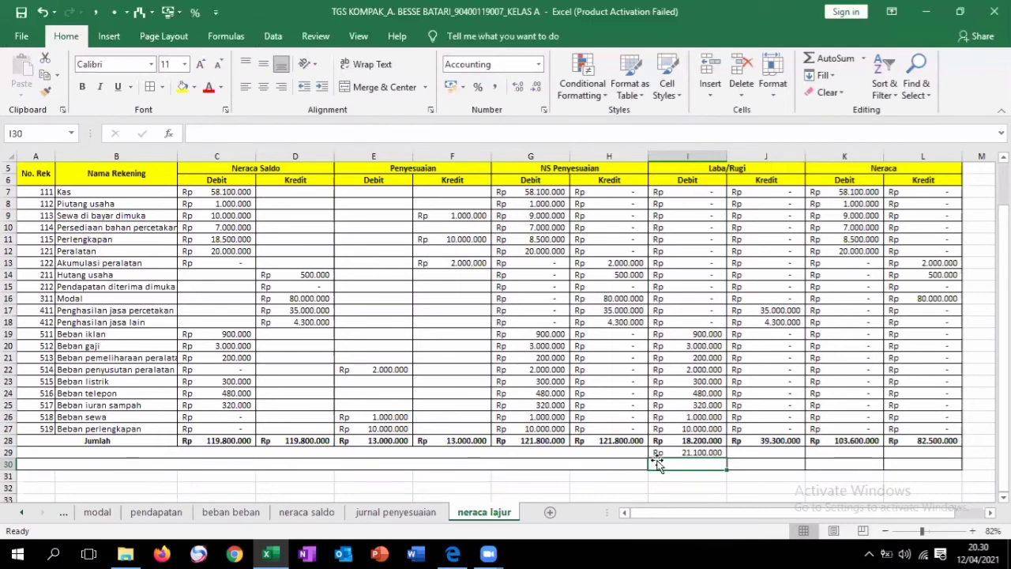
# Total the Laba/Rugi debit cells in I30 with =SUM(I28:I29).
pyautogui.write('=su')
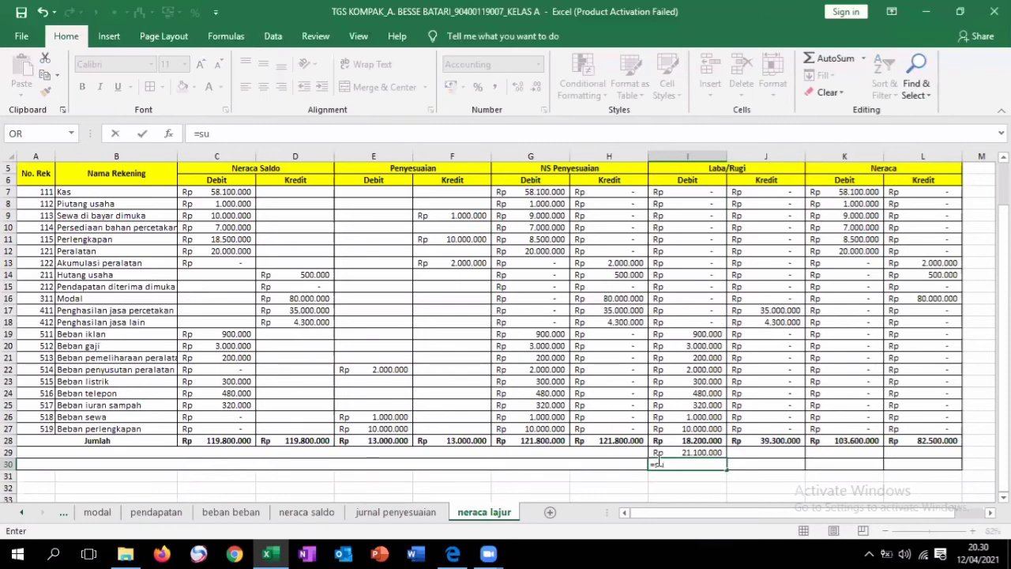
pyautogui.write('m(')
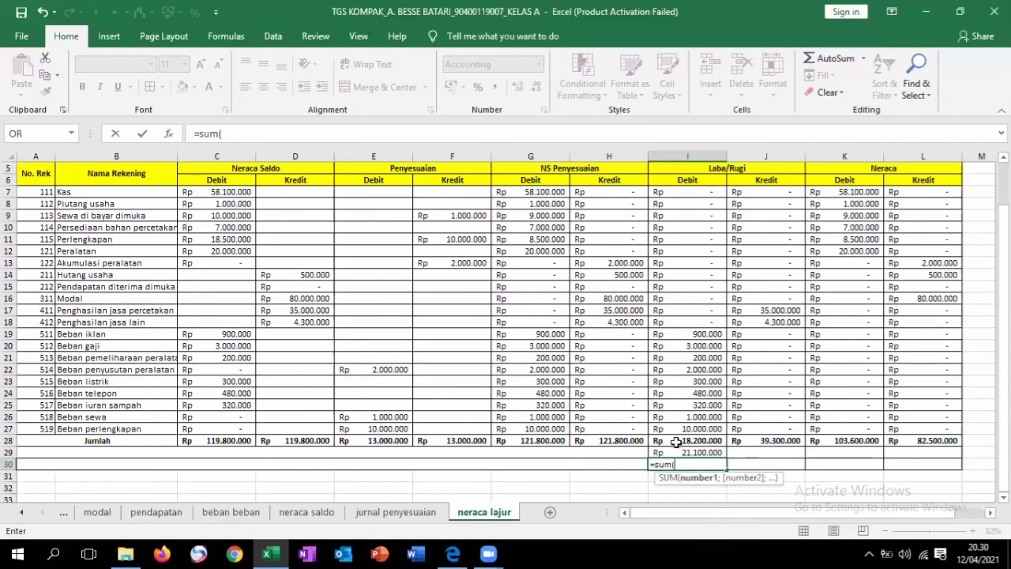
pyautogui.moveTo(679, 443); pyautogui.dragTo(680, 451)
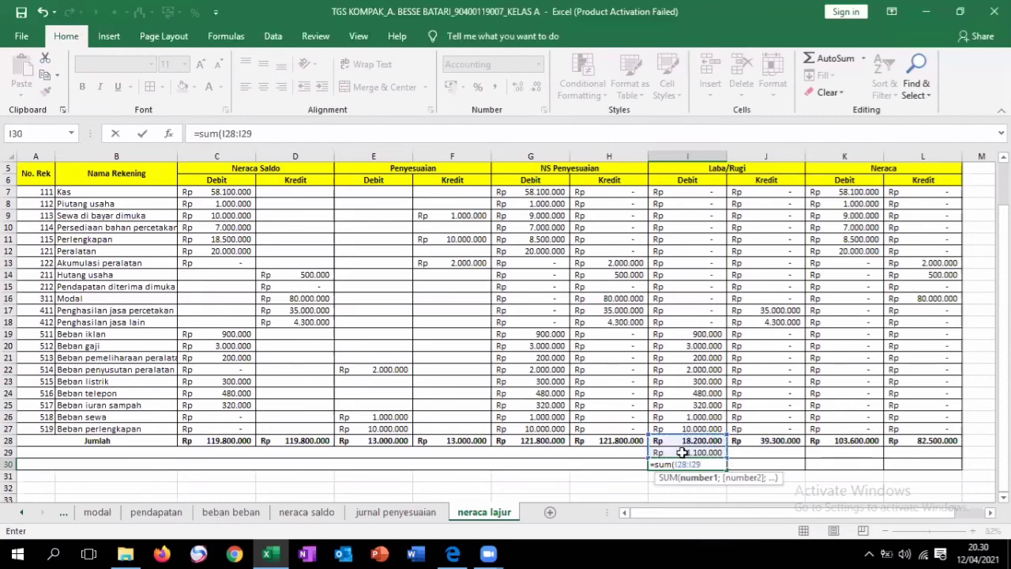
pyautogui.press('Return')
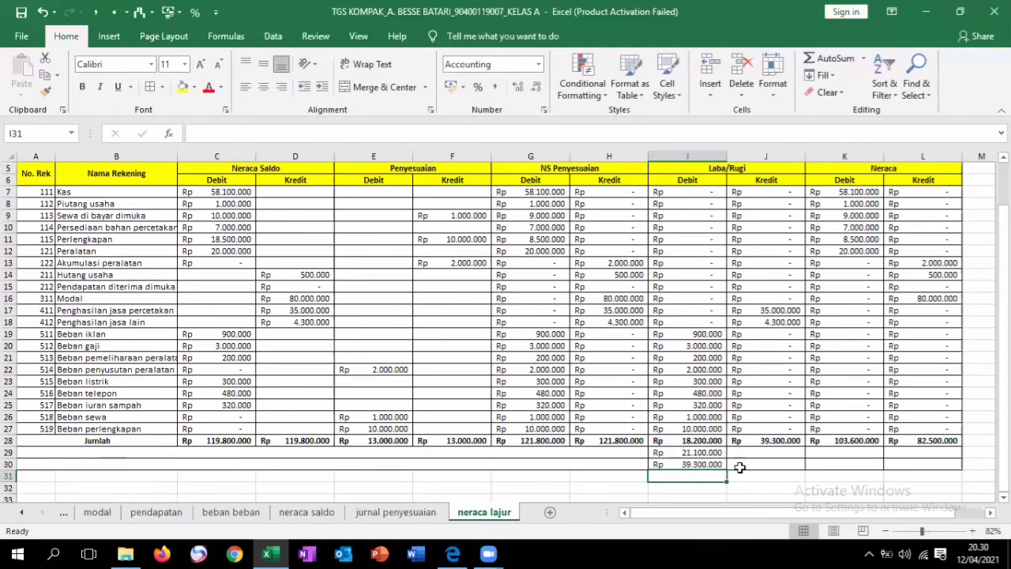
# Make the total in I30 bold and extend its formula to the Laba/Rugi kredit cell J30.
pyautogui.click(694, 465)
pyautogui.hotkey('ctrl', 'c')
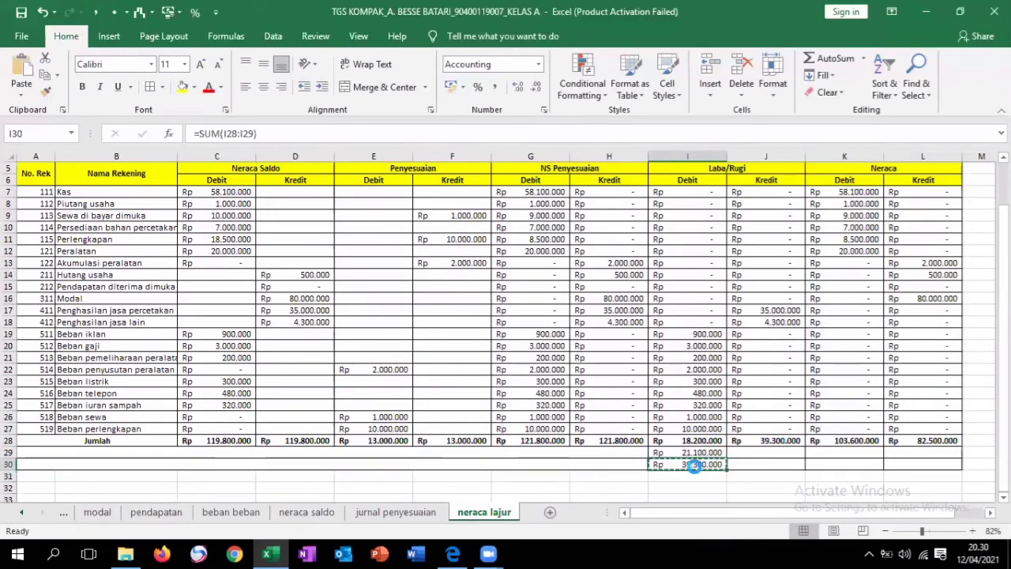
pyautogui.hotkey('ctrl', 'b')
pyautogui.click(764, 466)
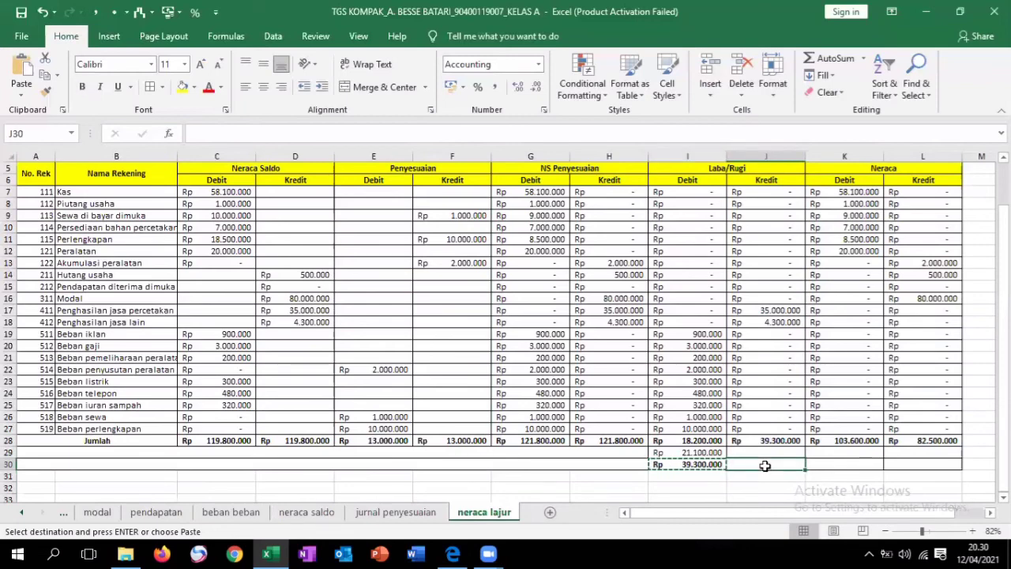
pyautogui.click(720, 466)
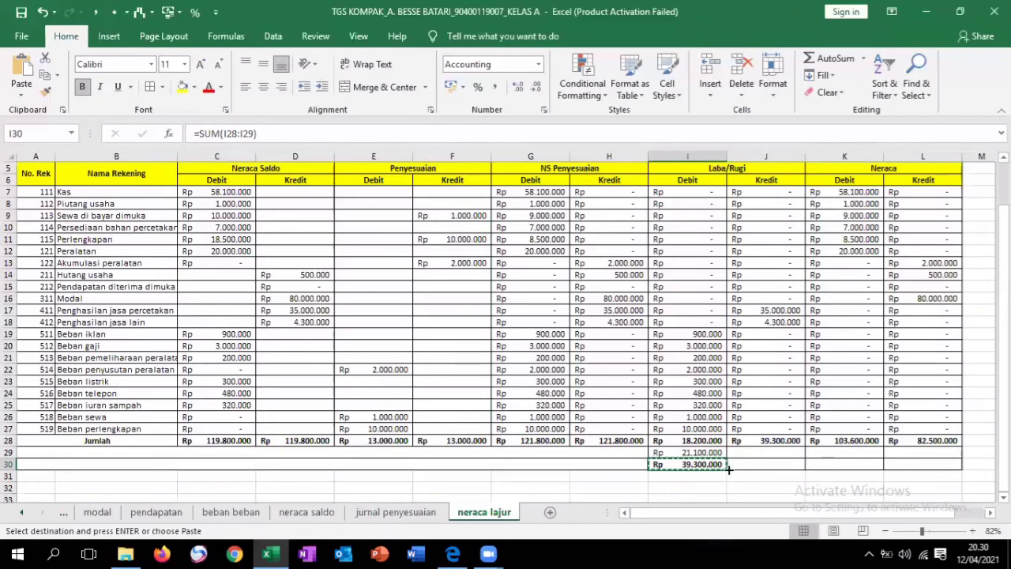
pyautogui.press('Escape')
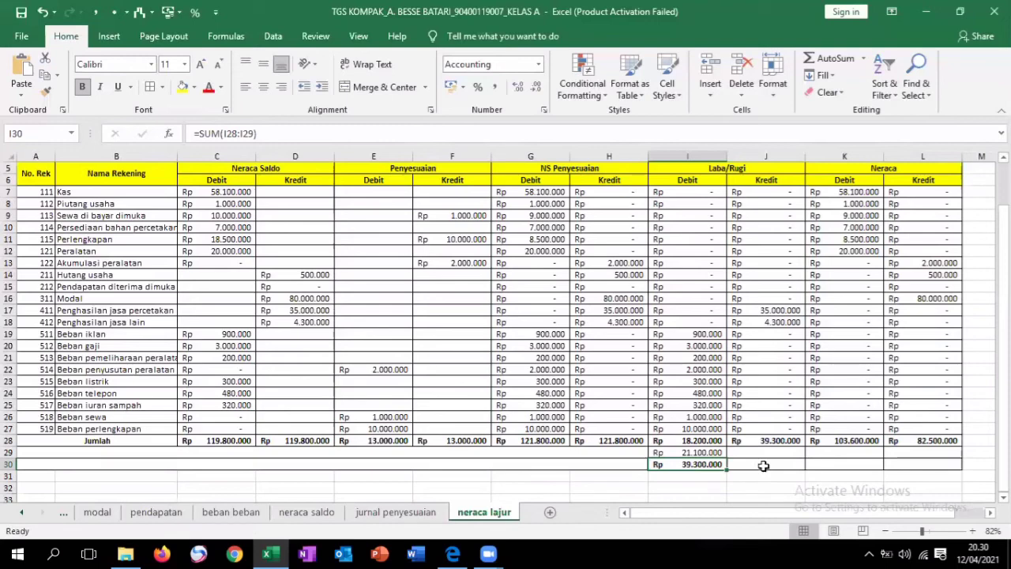
pyautogui.moveTo(723, 469); pyautogui.dragTo(780, 462)
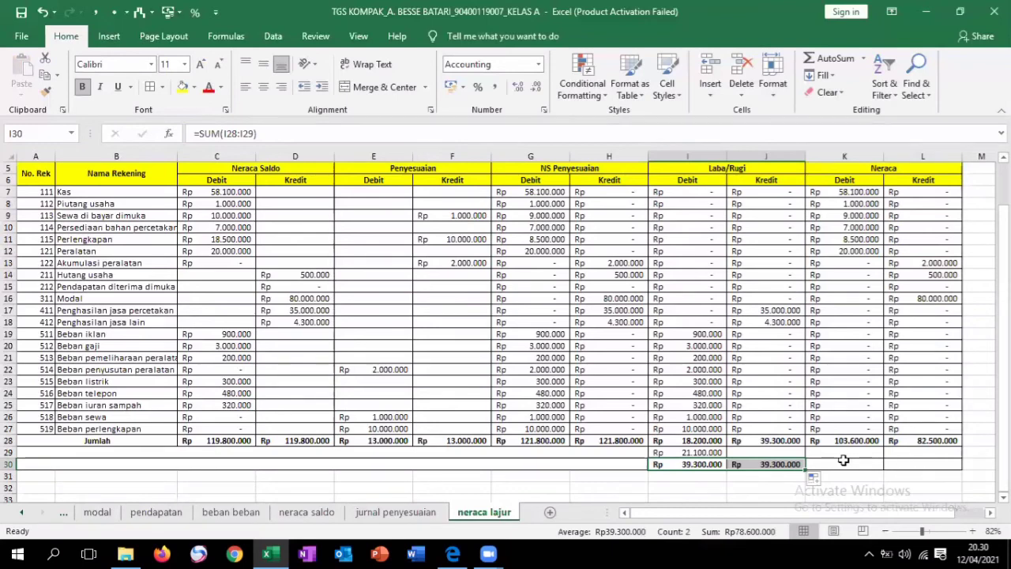
# Enter =K28-L28 in the Neraca kredit cell L29 and extend the total from J30 to K30:L30.
pyautogui.click(906, 460)
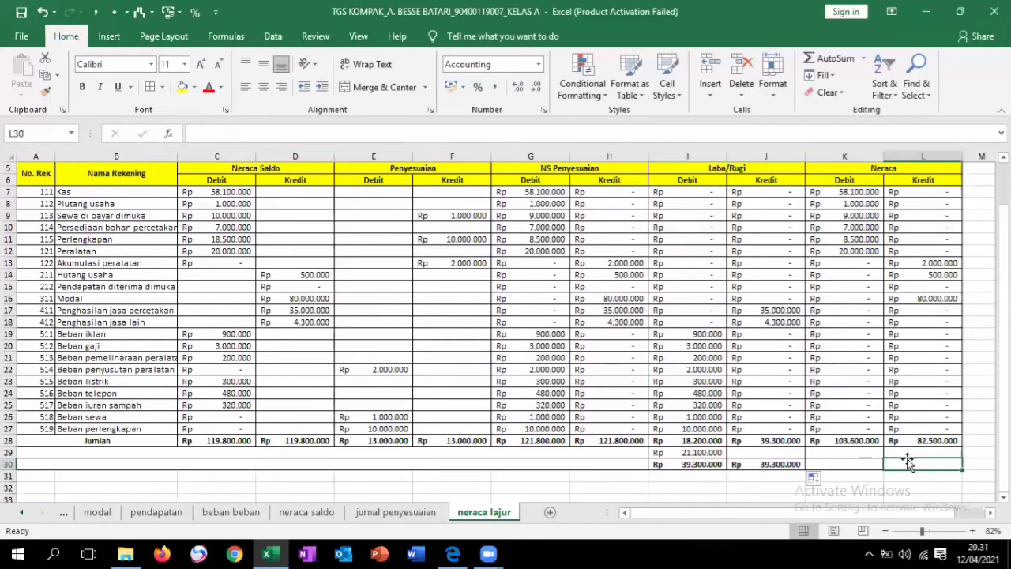
pyautogui.click(896, 448)
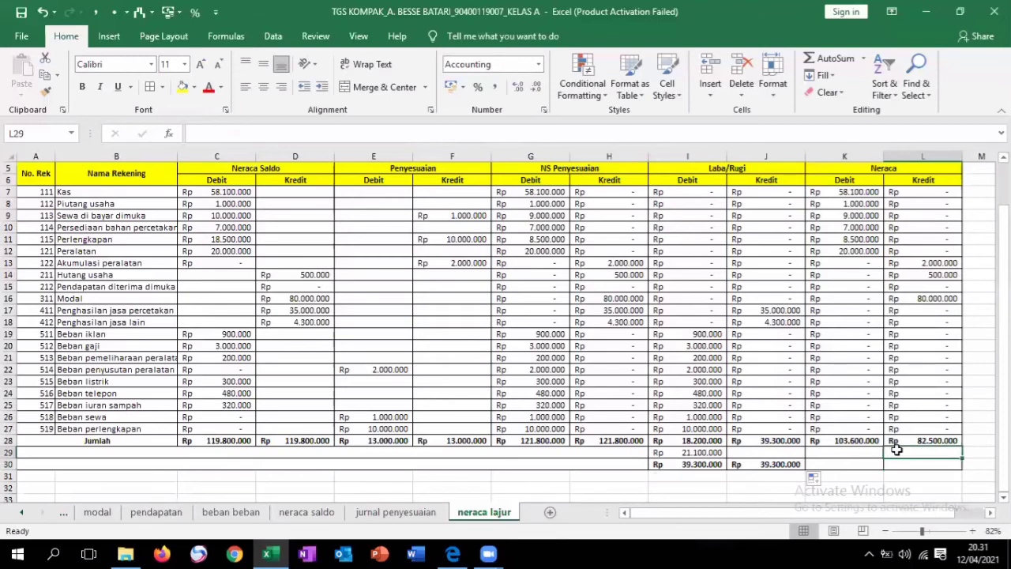
pyautogui.write('=')
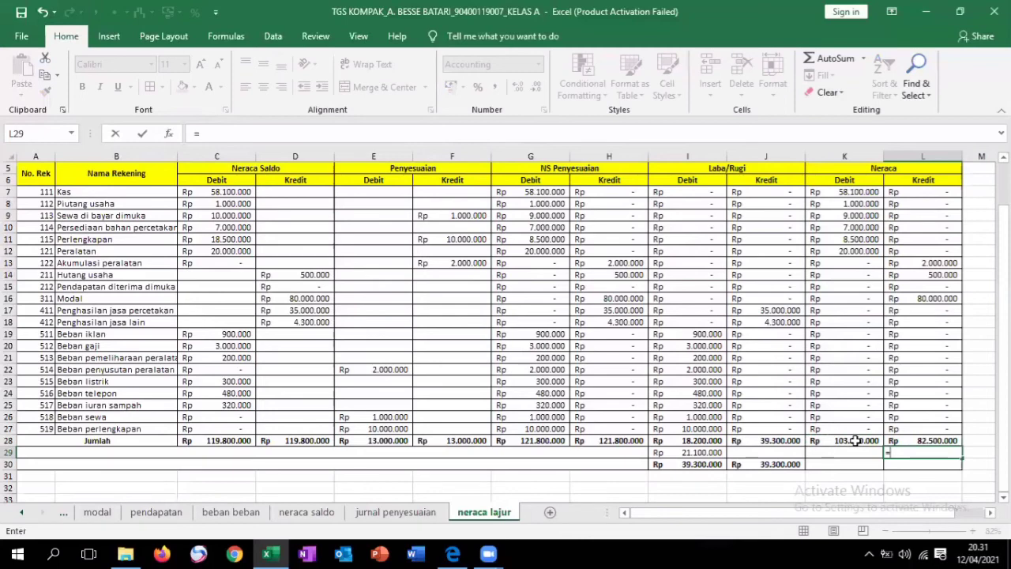
pyautogui.click(855, 441)
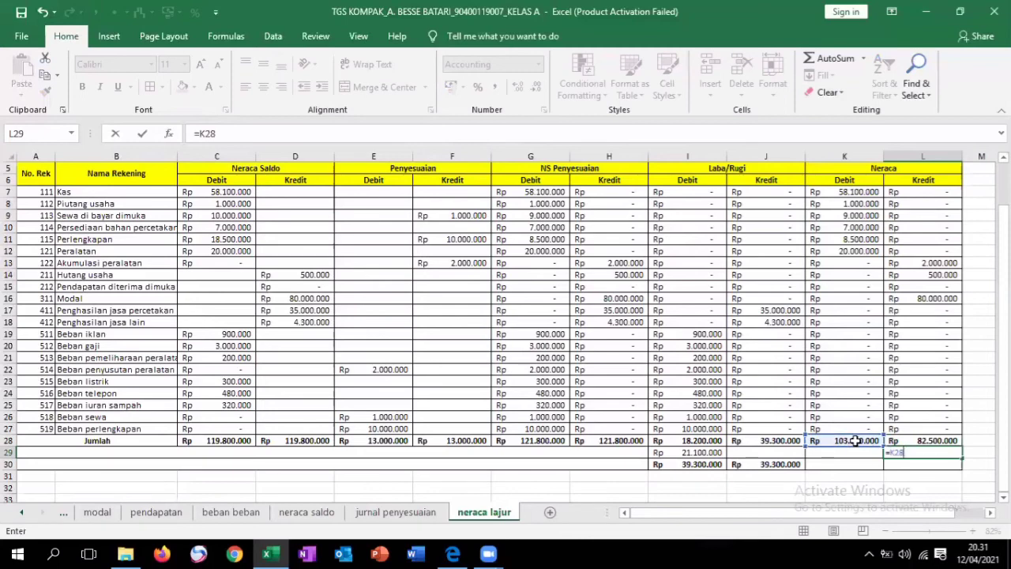
pyautogui.write('-')
pyautogui.click(910, 442)
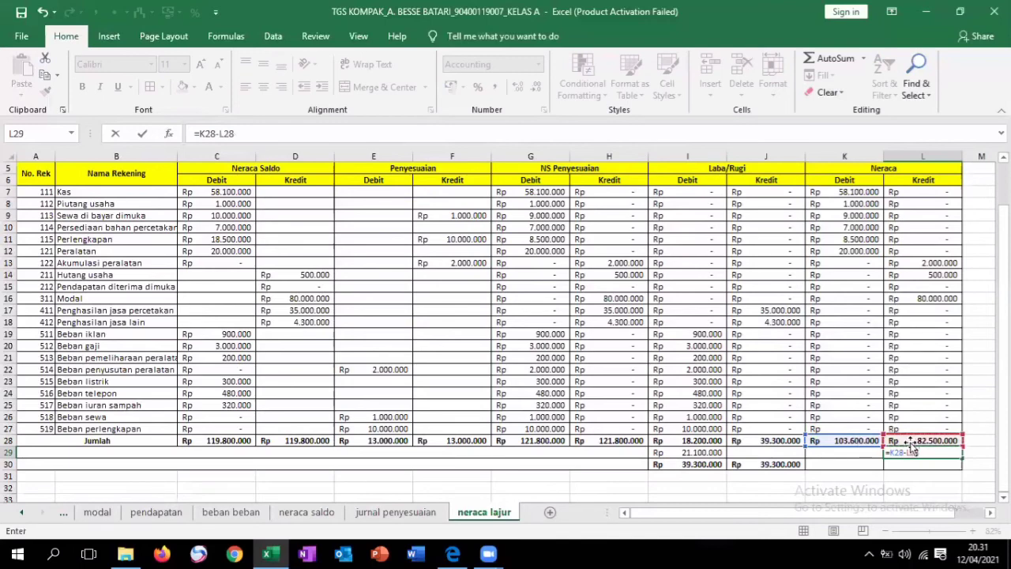
pyautogui.press('Return')
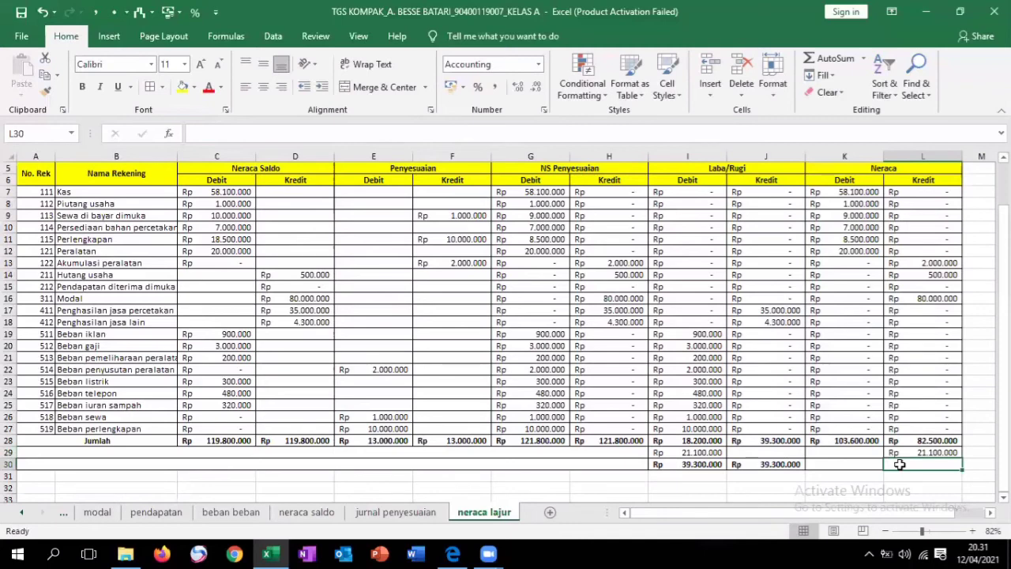
pyautogui.click(790, 464)
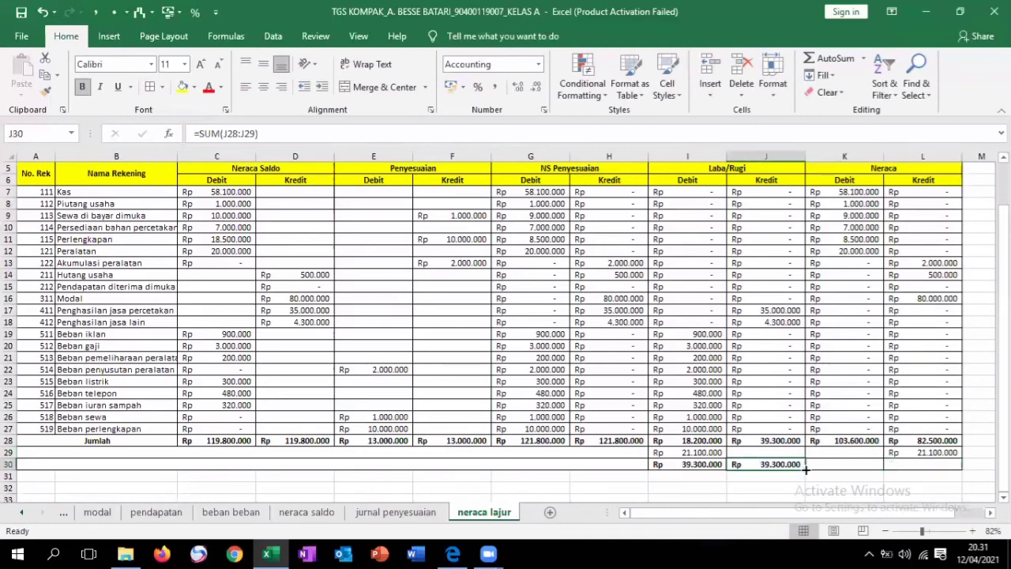
pyautogui.moveTo(805, 469); pyautogui.dragTo(940, 465)
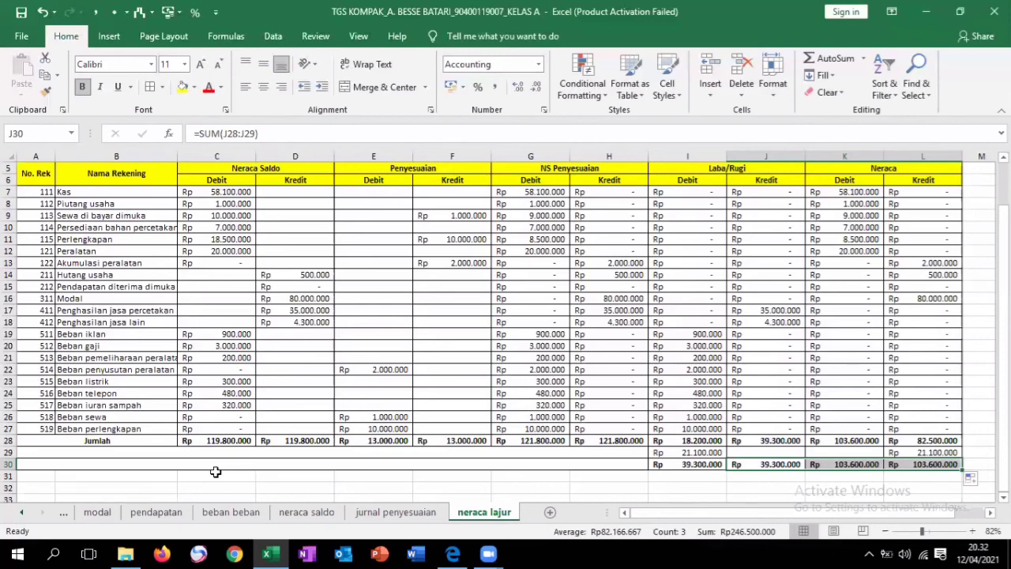
# Enter the bold label "Laba" in the merged cell A29 beside the profit amounts.
pyautogui.click(330, 454)
pyautogui.write('laba')
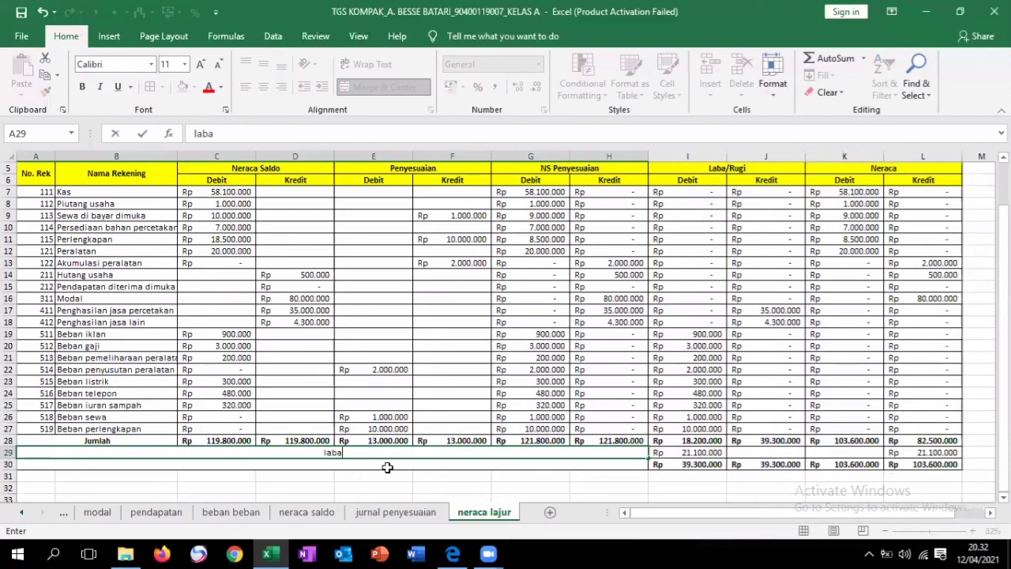
pyautogui.press('BackSpace')
pyautogui.press('BackSpace')
pyautogui.press('BackSpace')
pyautogui.press('BackSpace')
pyautogui.write('l')
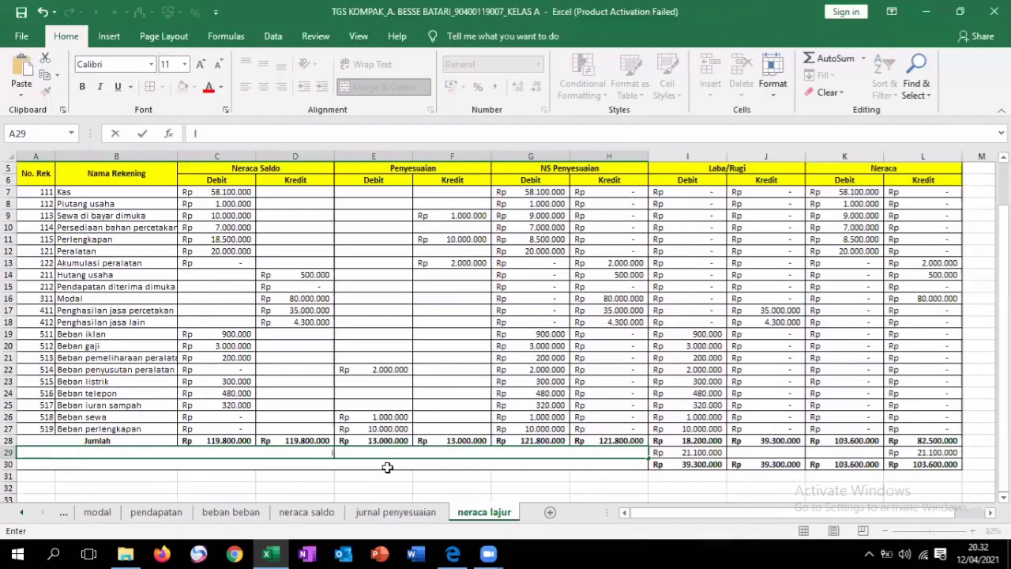
pyautogui.write('aba')
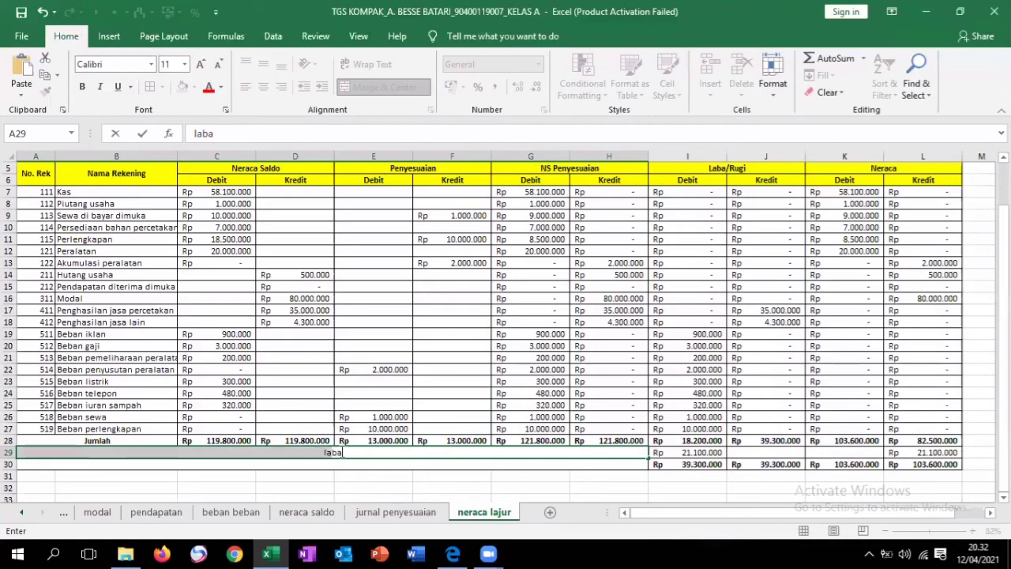
pyautogui.click(373, 452)
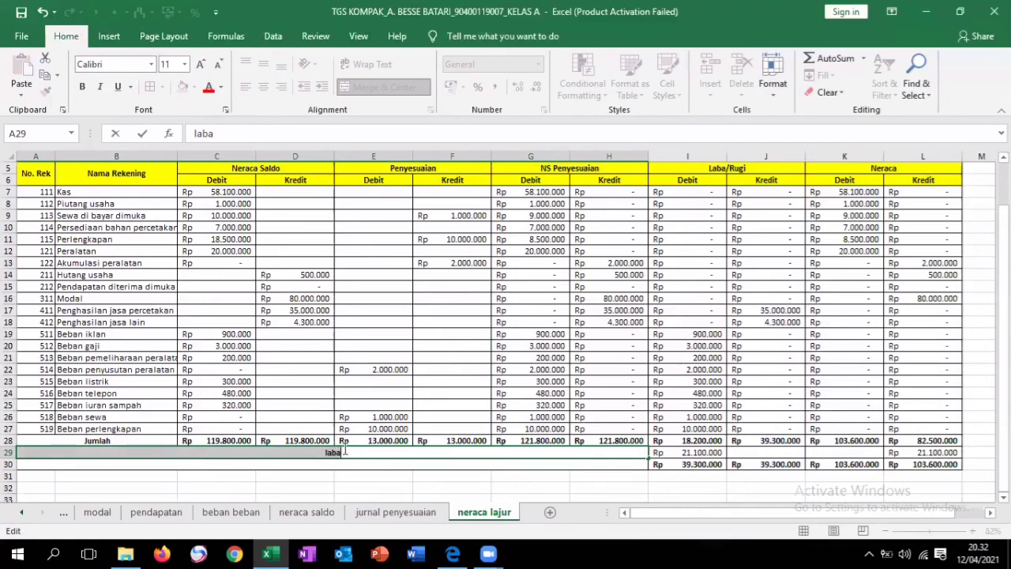
pyautogui.press('BackSpace')
pyautogui.press('BackSpace')
pyautogui.press('BackSpace')
pyautogui.press('BackSpace')
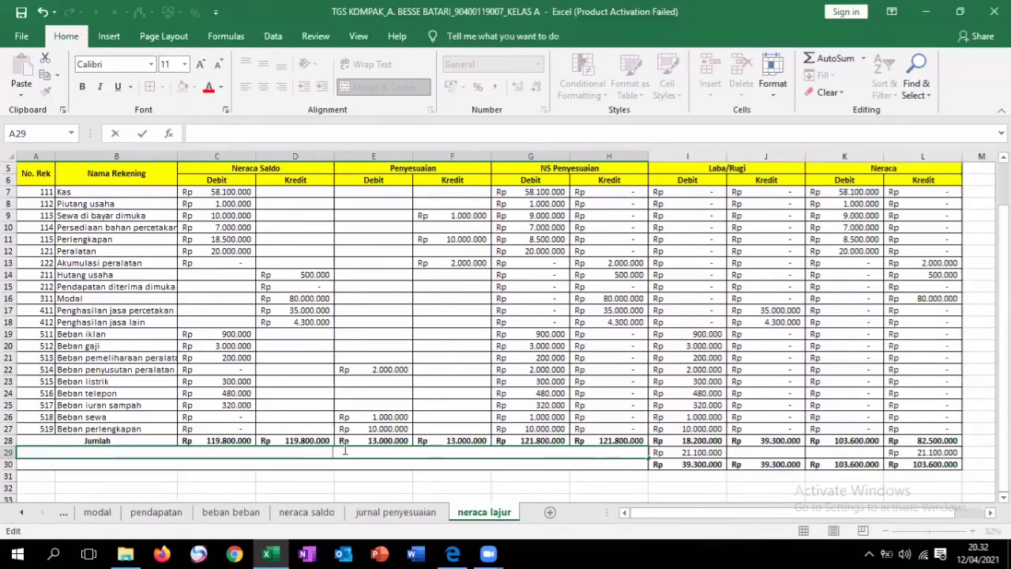
pyautogui.write('Laba')
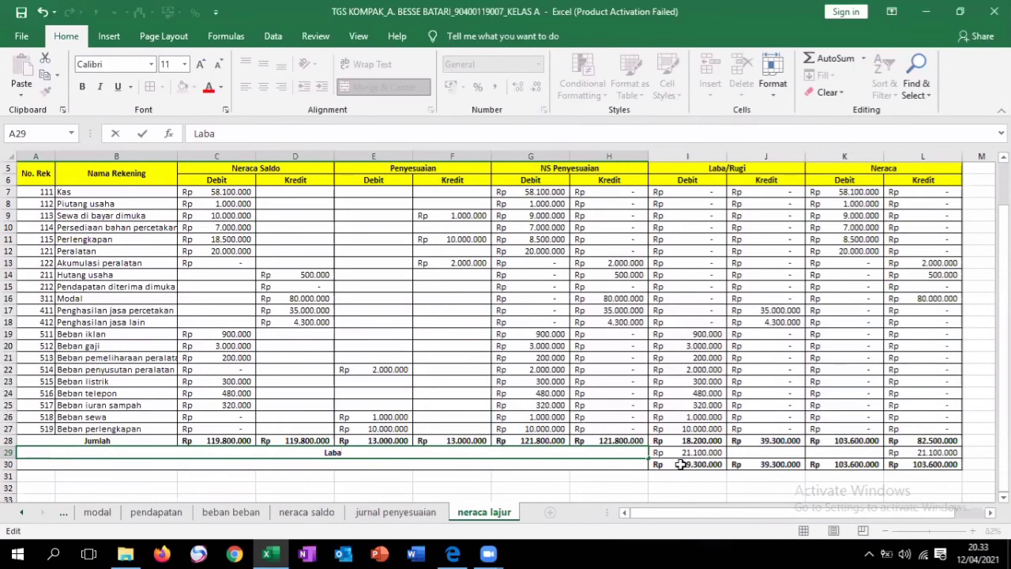
# Apply a bottom double border to the closing totals I30:L30 and to the Jumlah totals C28:H28.
pyautogui.moveTo(681, 465); pyautogui.dragTo(893, 464)
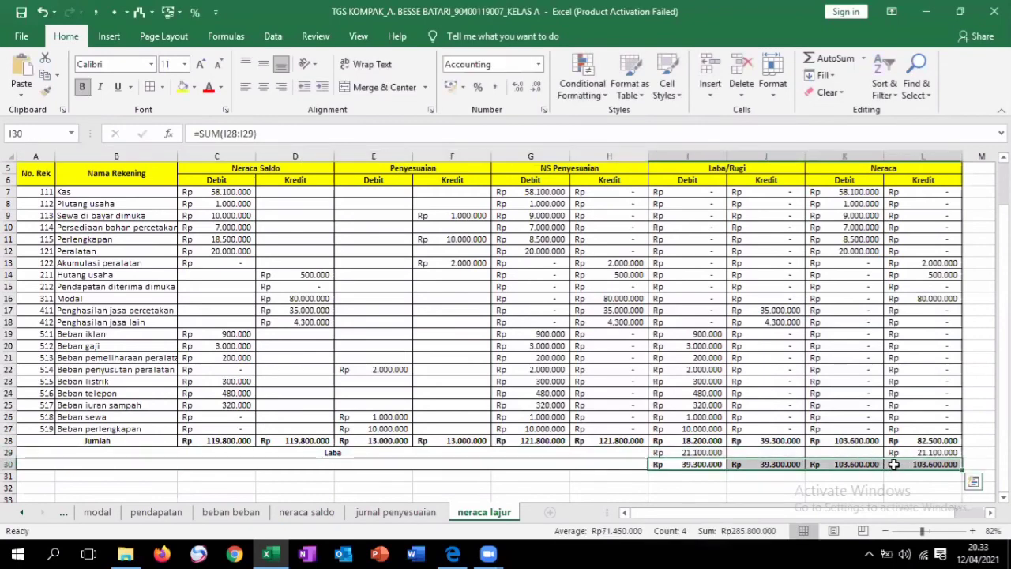
pyautogui.click(164, 87)
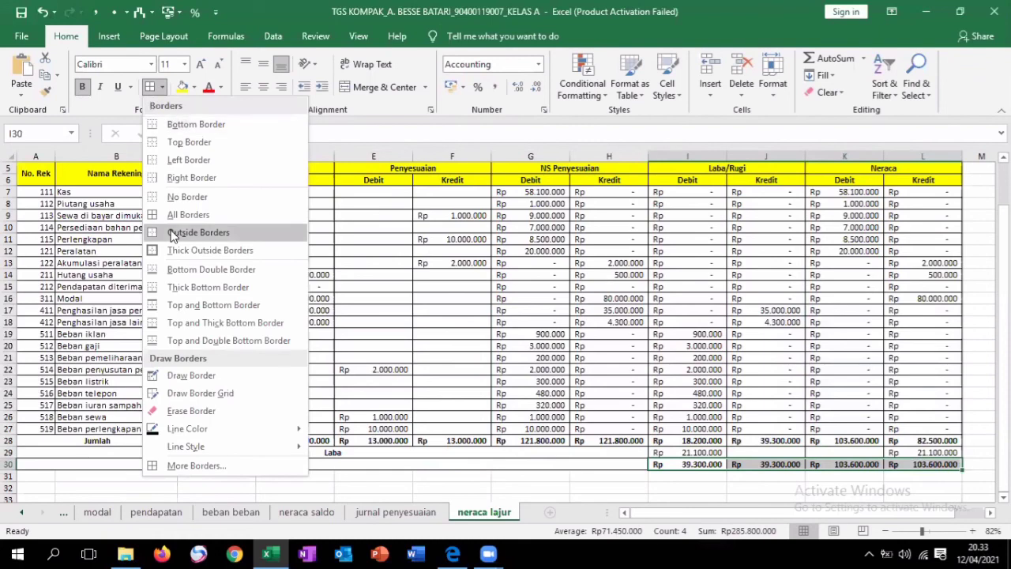
pyautogui.click(175, 269)
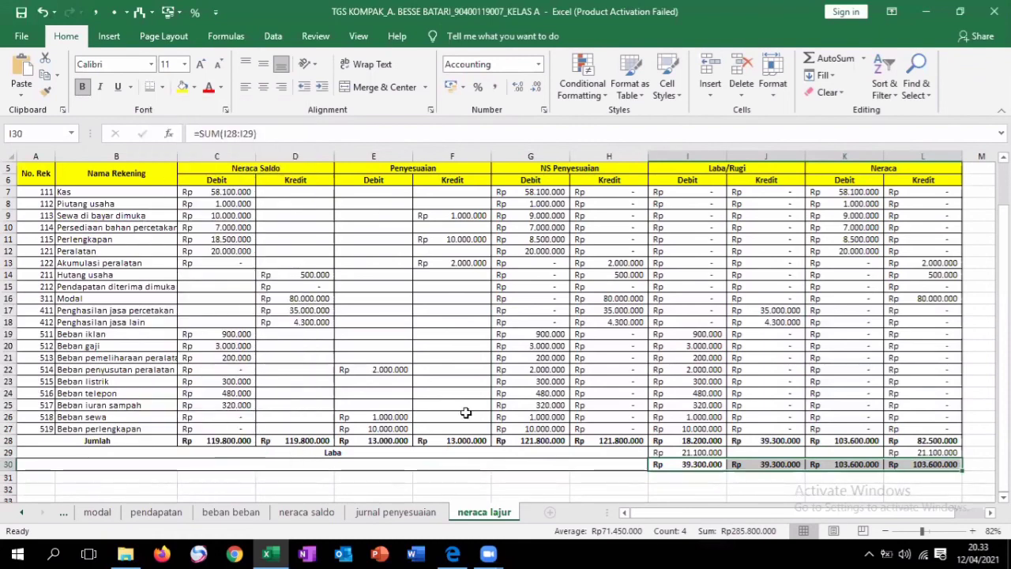
pyautogui.click(463, 444)
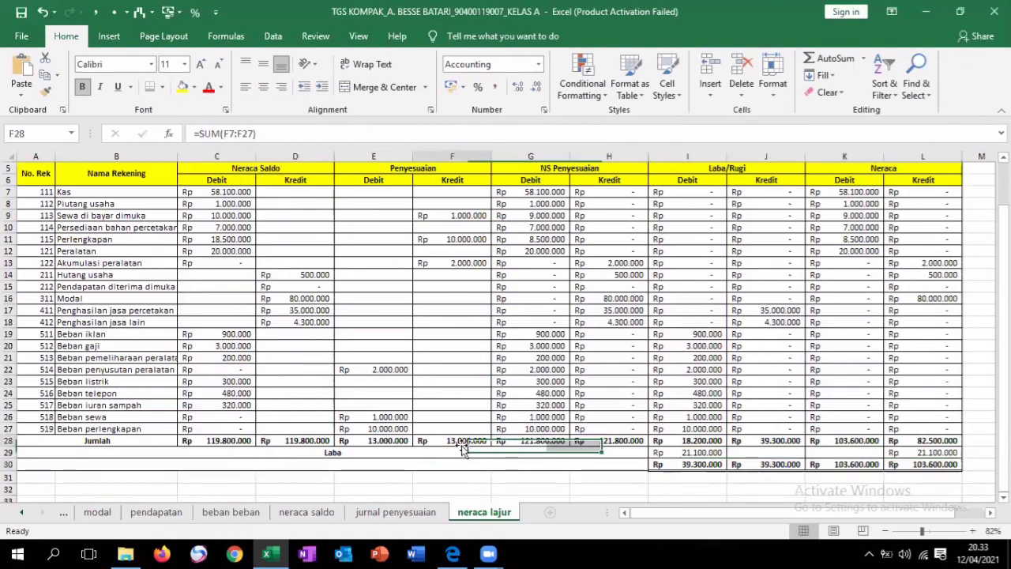
pyautogui.moveTo(237, 440); pyautogui.dragTo(600, 442)
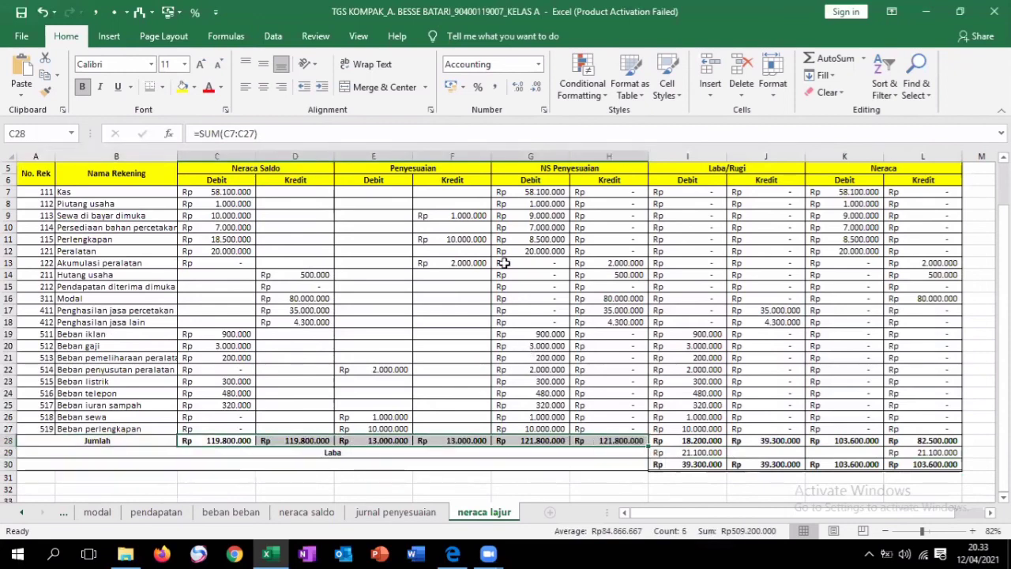
pyautogui.click(156, 89)
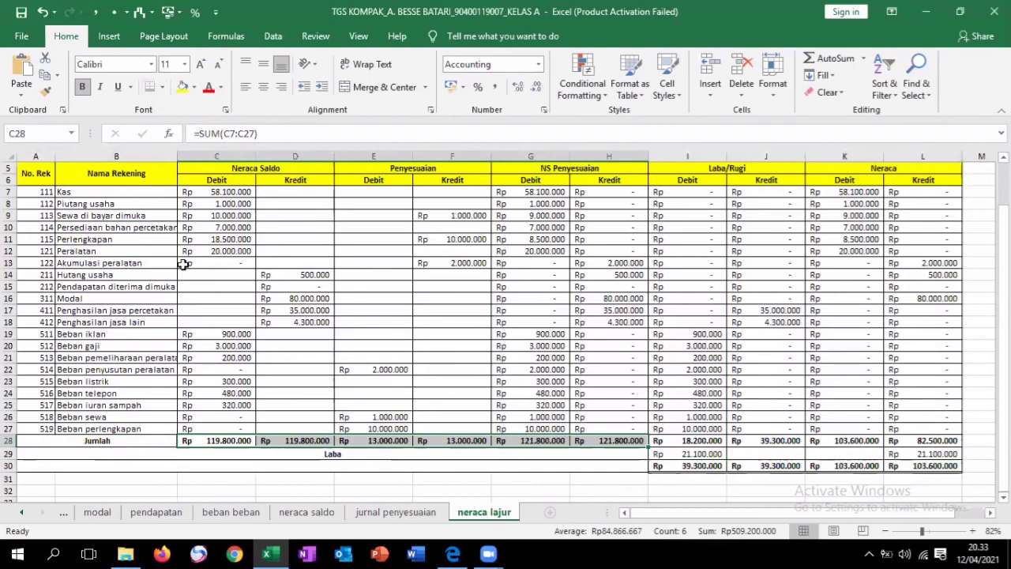
pyautogui.click(305, 392)
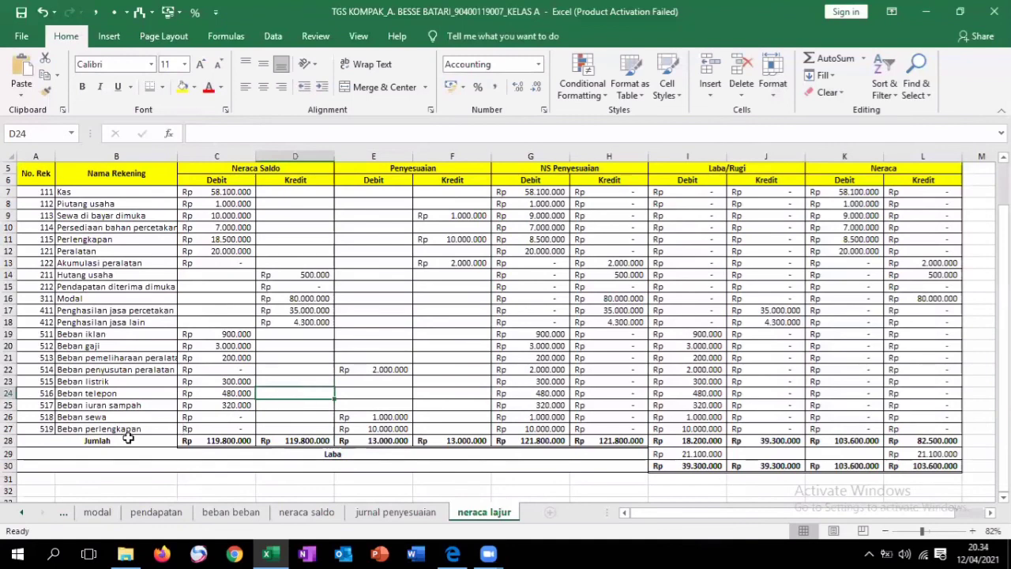
# Fill the Jumlah row from A28 to H28 and the closing totals I30:L30 with yellow.
pyautogui.click(68, 441)
pyautogui.moveTo(68, 441); pyautogui.dragTo(629, 442)
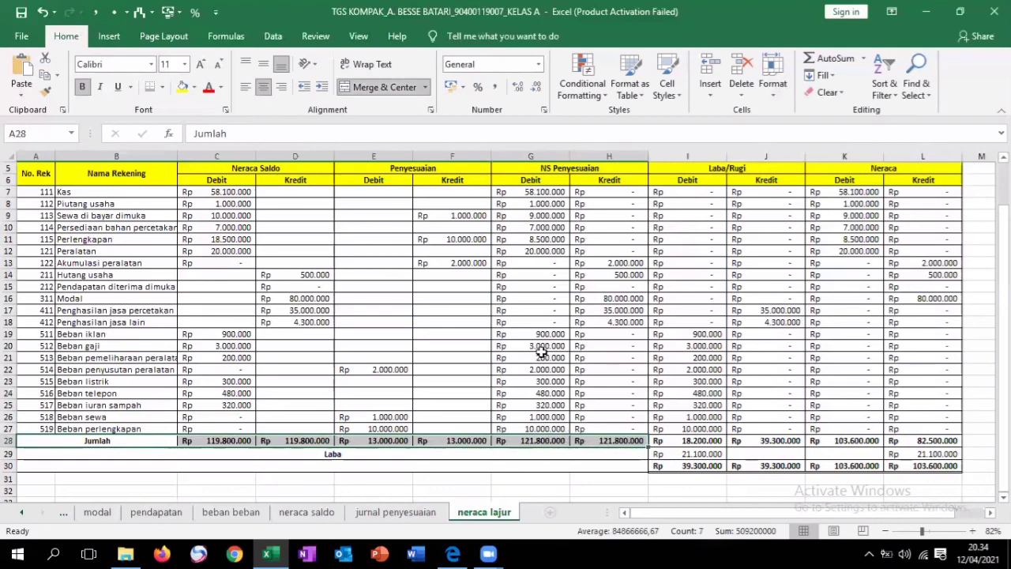
pyautogui.click(182, 88)
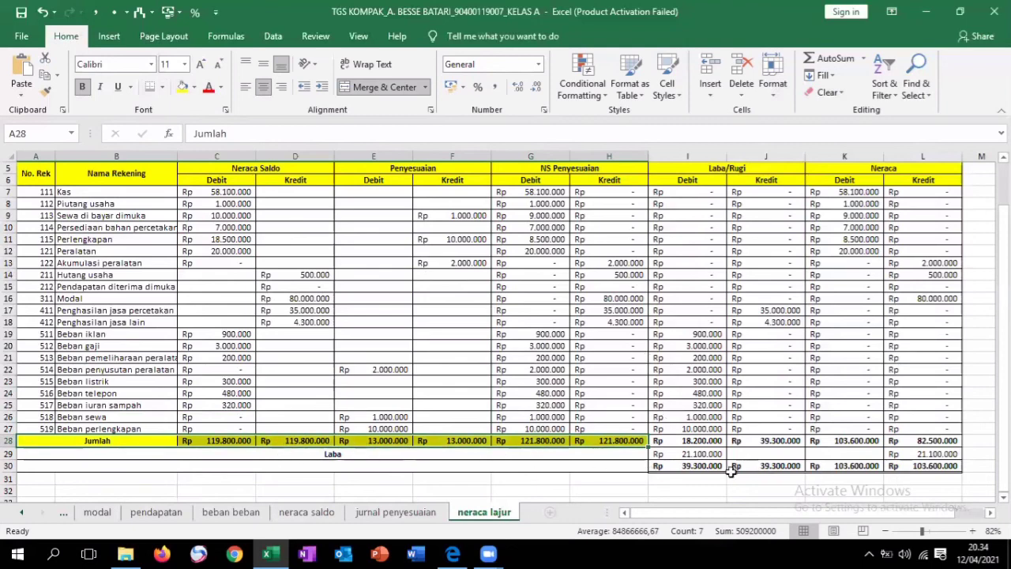
pyautogui.moveTo(814, 468); pyautogui.dragTo(901, 466)
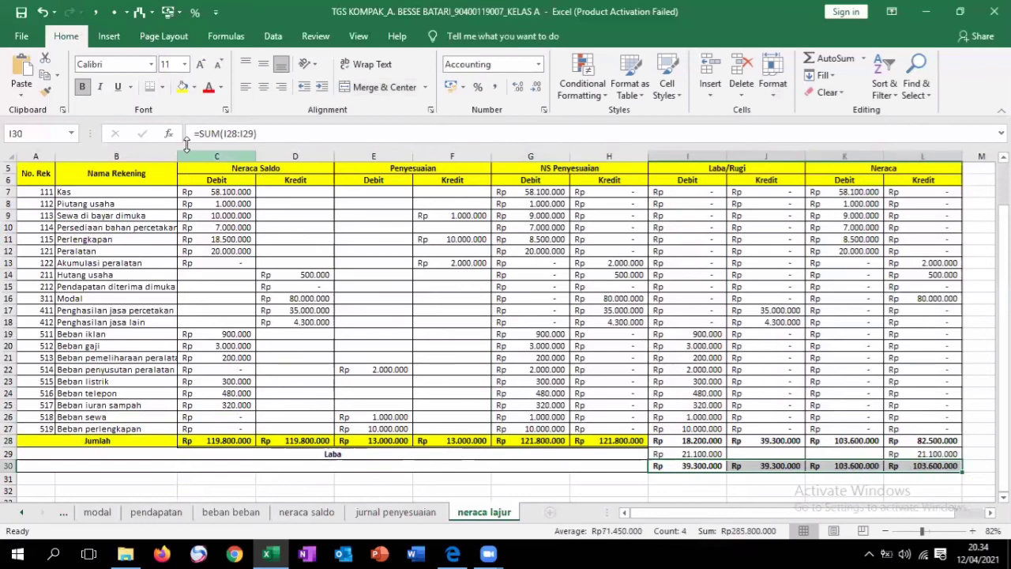
pyautogui.click(183, 90)
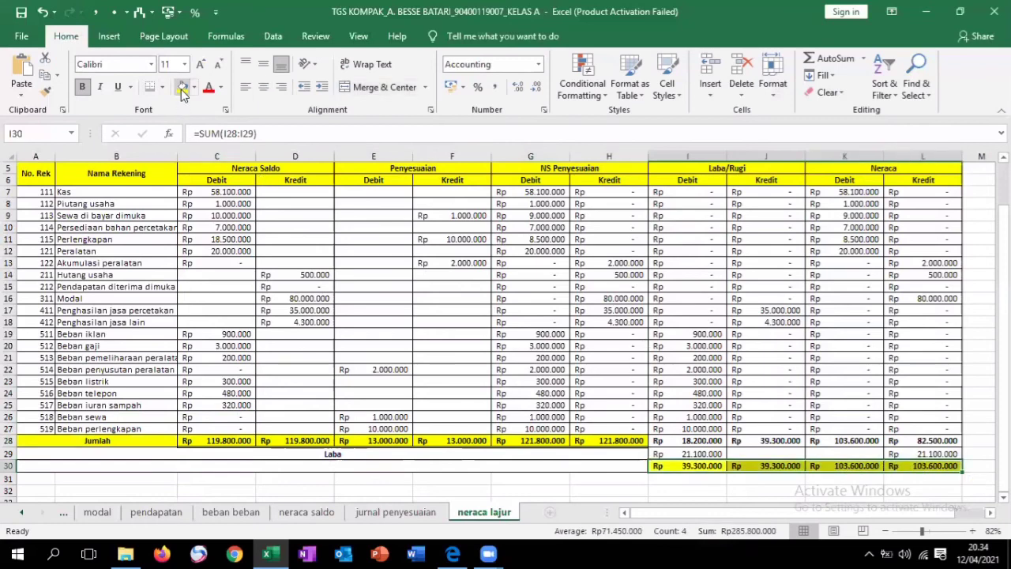
pyautogui.click(672, 441)
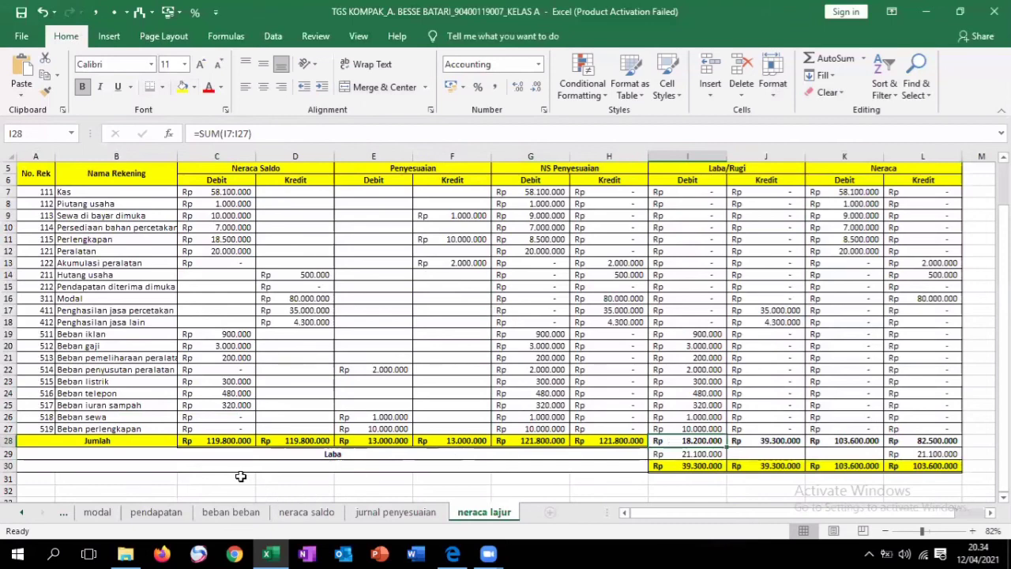